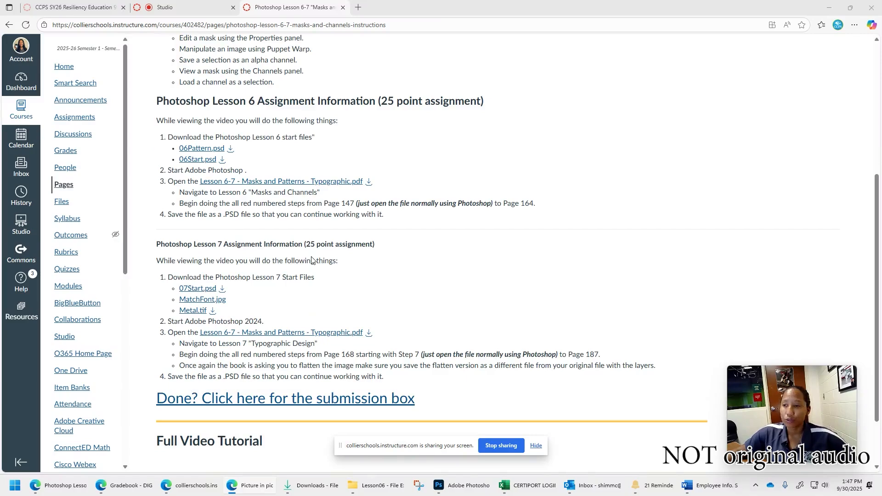
# - Download 06Pattern.psd, 06Start.psd and Lesson 6-7 - Masks and Patterns - Typographic.pdf from the Lesson 6 assignment section
pyautogui.scroll(1, 367, 276)
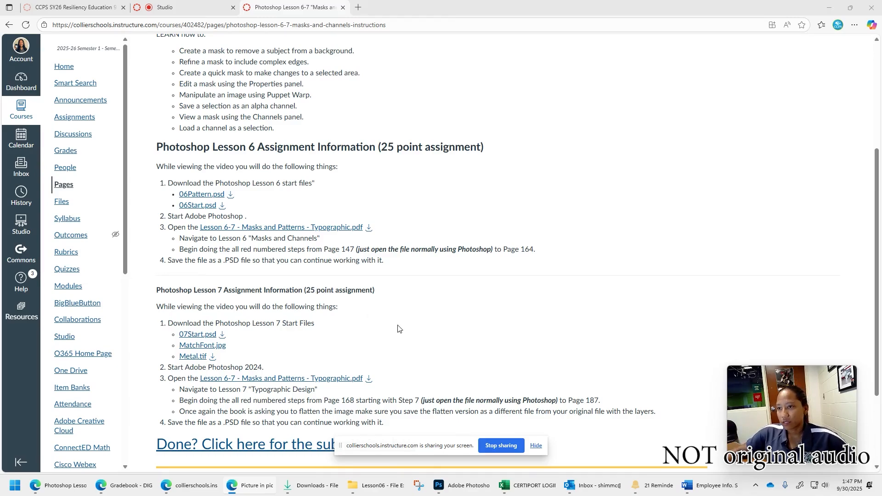
pyautogui.scroll(2, 398, 329)
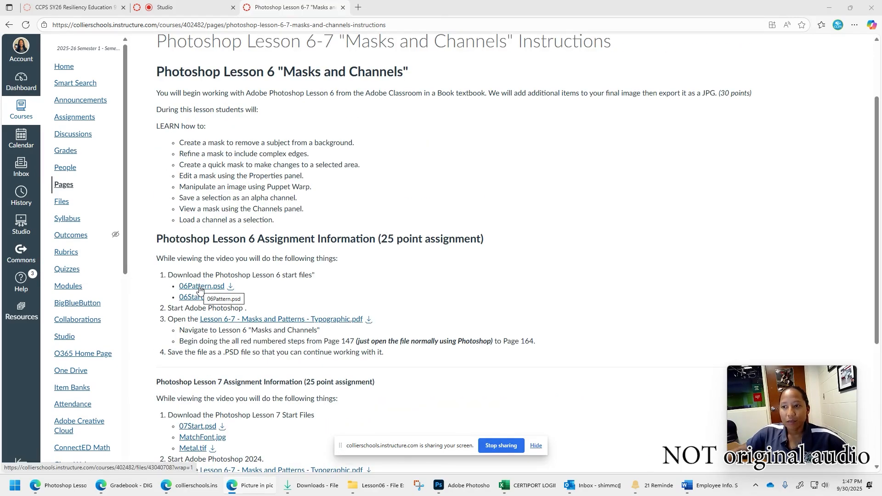
pyautogui.click(230, 286)
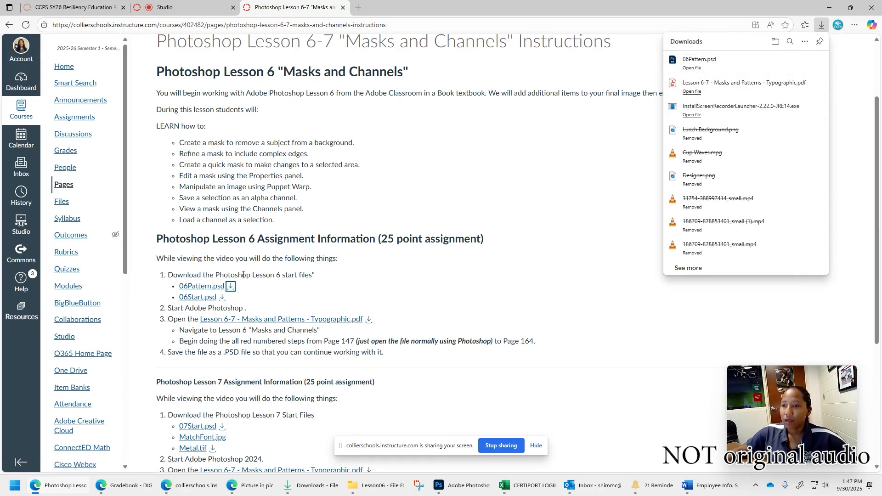
pyautogui.click(222, 297)
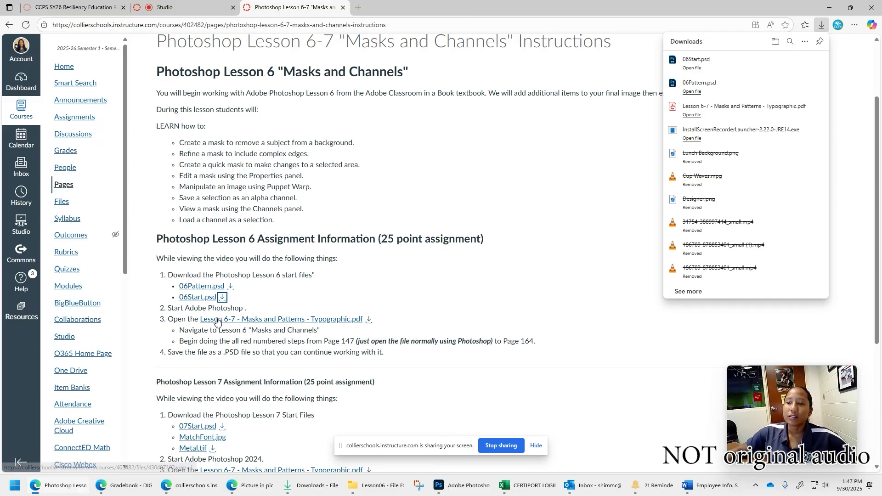
pyautogui.click(368, 319)
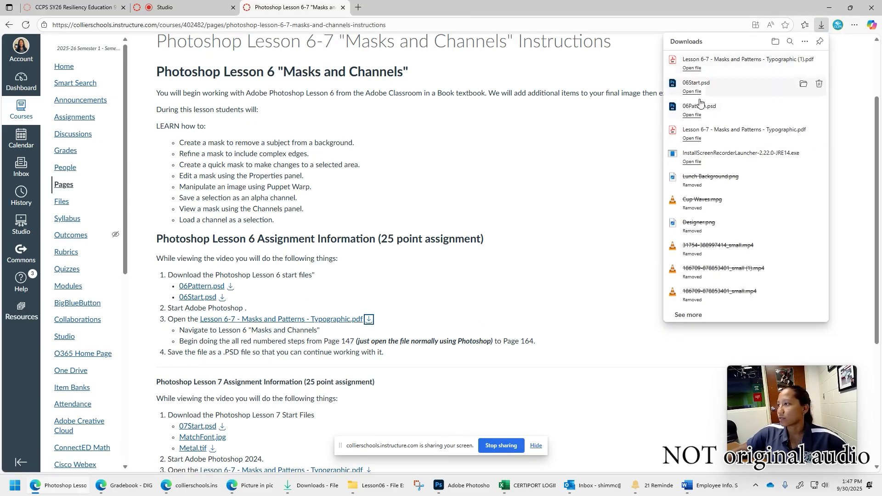
# - Open the downloaded 06Start.psd in Photoshop and the lesson PDF in Acrobat, and arrange the two windows side by side
pyautogui.click(697, 92)
pyautogui.click(698, 68)
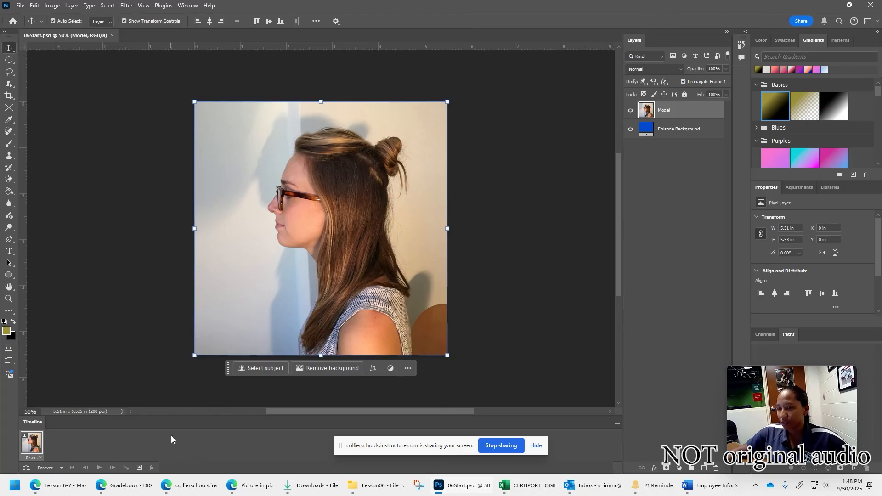
pyautogui.click(330, 487)
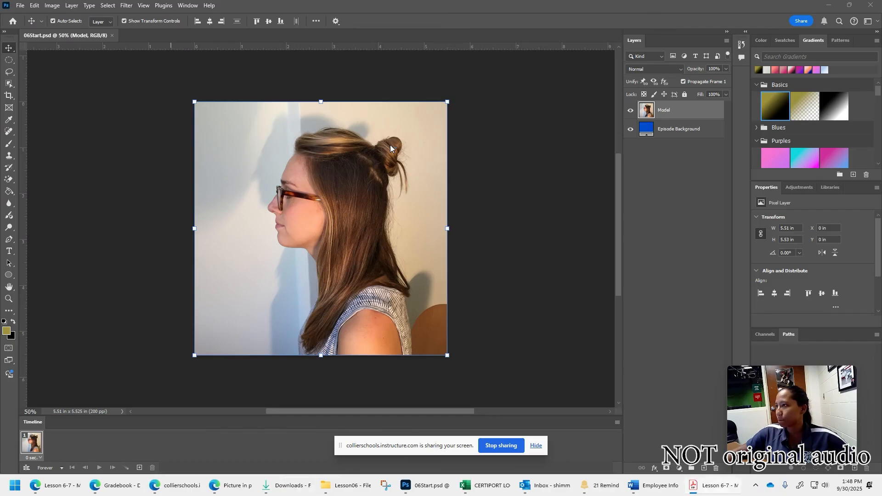
pyautogui.moveTo(450, 65); pyautogui.dragTo(246, 13)
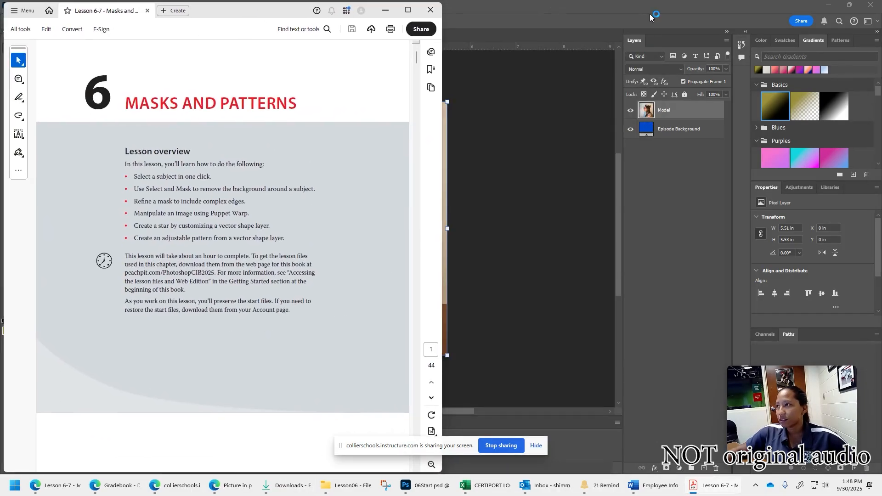
pyautogui.moveTo(580, 6); pyautogui.dragTo(881, 81)
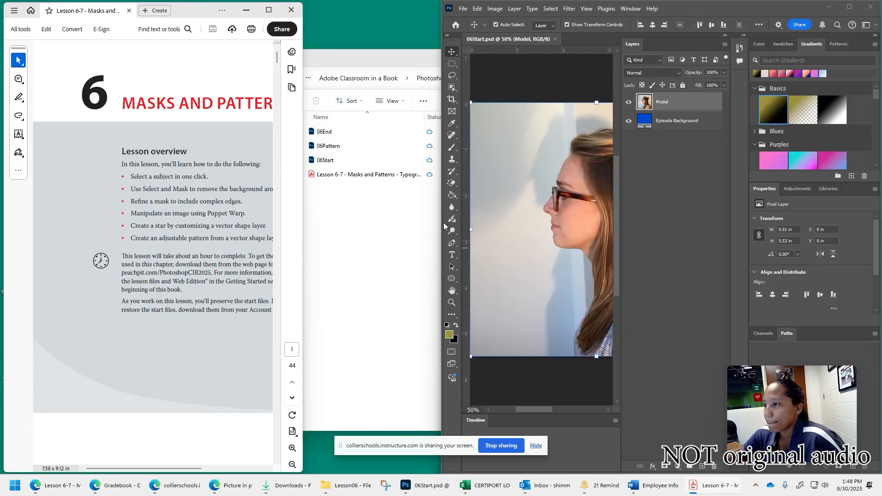
pyautogui.moveTo(443, 222); pyautogui.dragTo(297, 221)
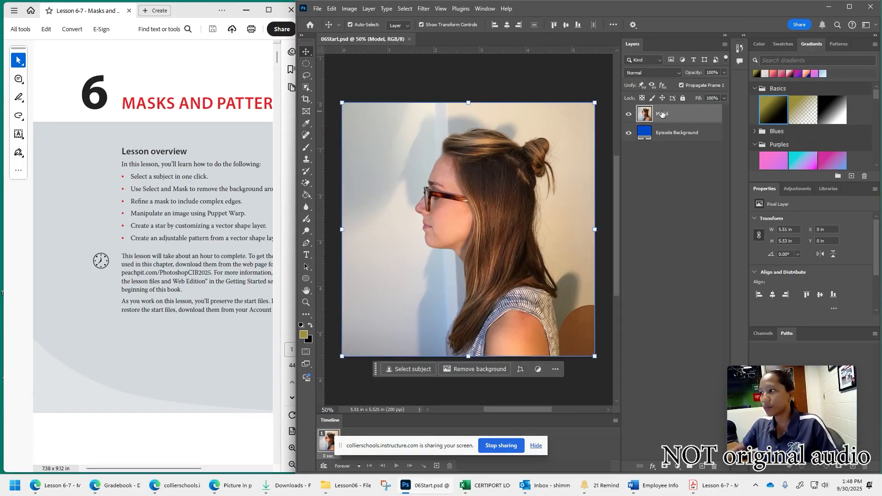
# - Read through the lesson PDF from its opening page to the instructions for using Select And Mask and Select Subject
pyautogui.scroll(-10, 184, 300)
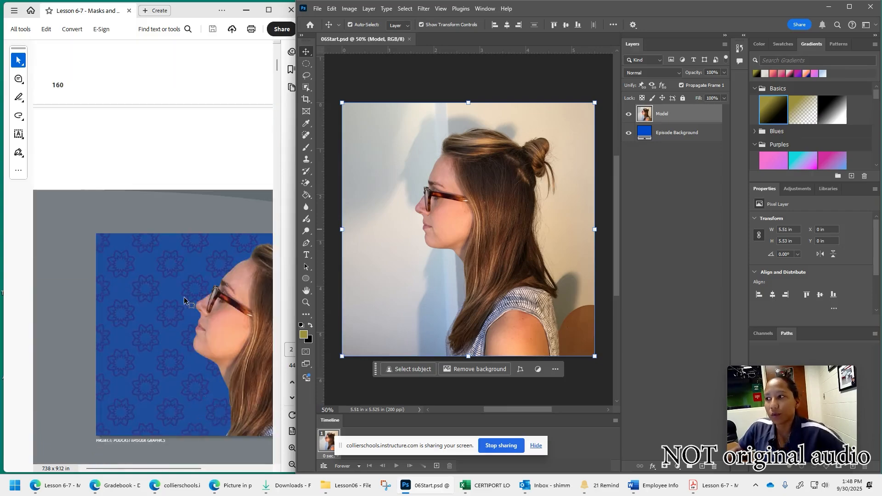
pyautogui.scroll(-5, 184, 300)
pyautogui.moveTo(153, 467); pyautogui.dragTo(186, 461)
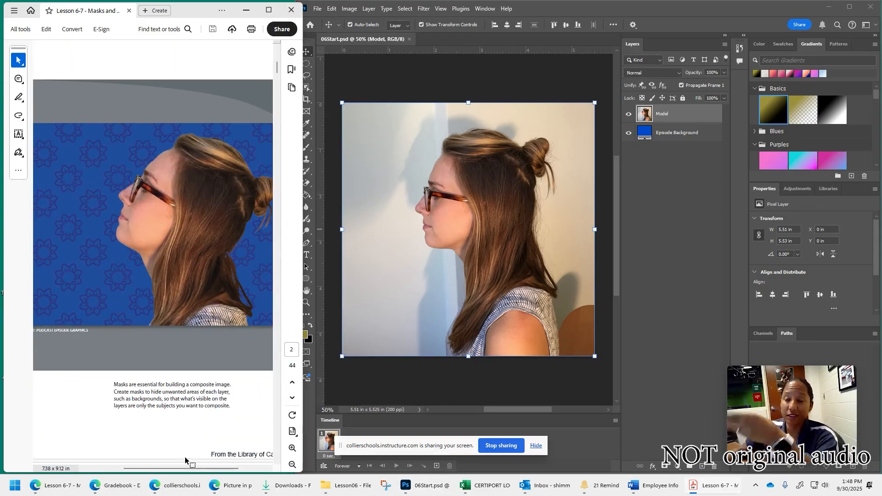
pyautogui.scroll(-12, 212, 400)
pyautogui.scroll(-8, 212, 384)
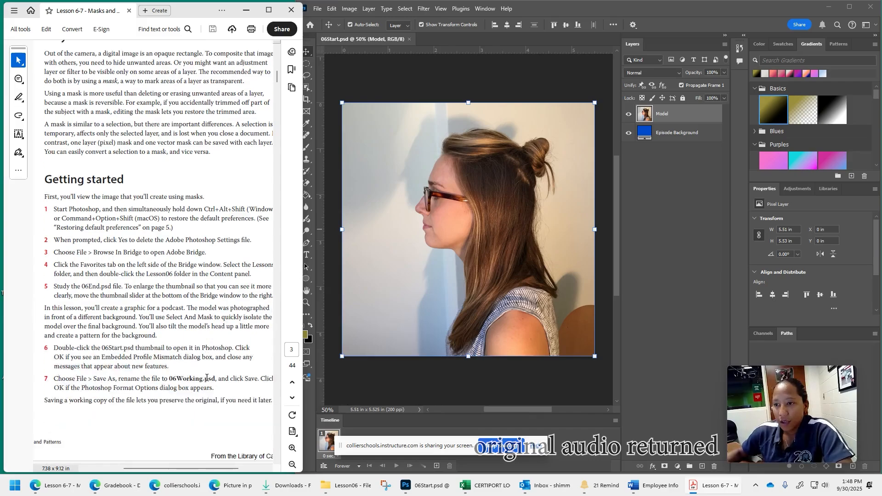
pyautogui.scroll(-4, 147, 331)
pyautogui.scroll(-13, 147, 331)
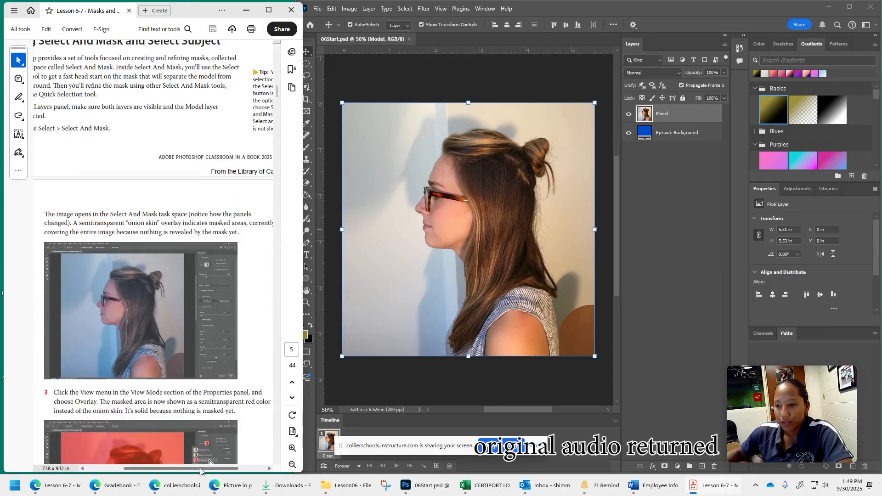
pyautogui.moveTo(198, 469); pyautogui.dragTo(184, 468)
pyautogui.scroll(1, 166, 150)
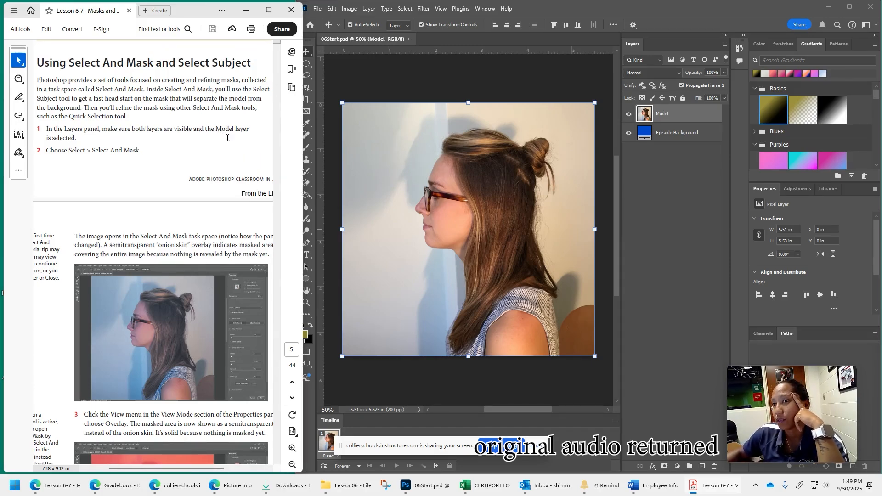
# - Switch to Photoshop and open the Model layer in the Select and Mask workspace
pyautogui.click(700, 190)
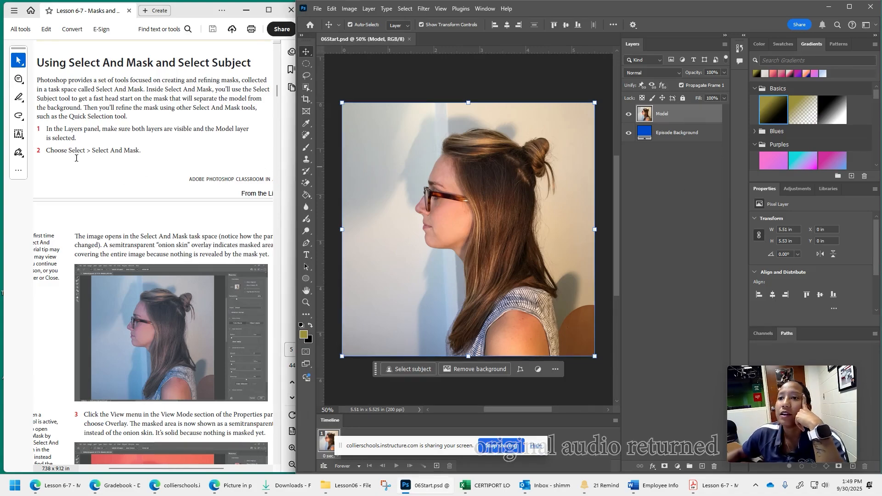
pyautogui.click(399, 10)
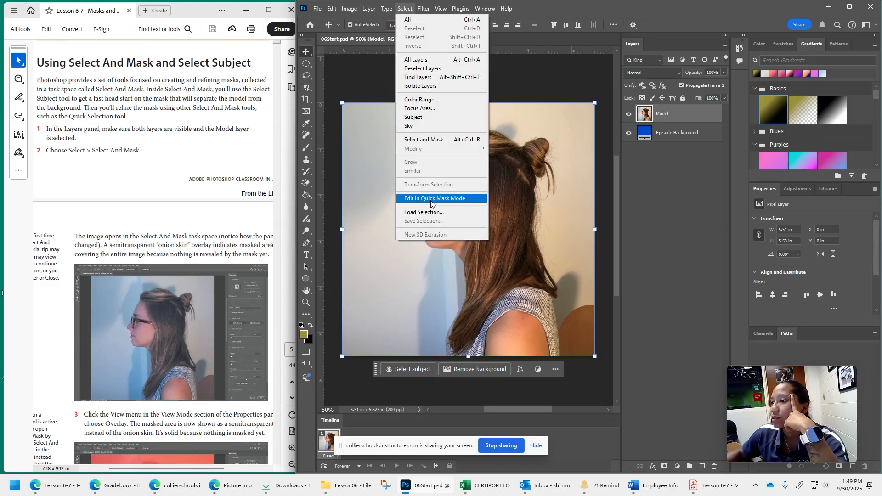
pyautogui.click(430, 144)
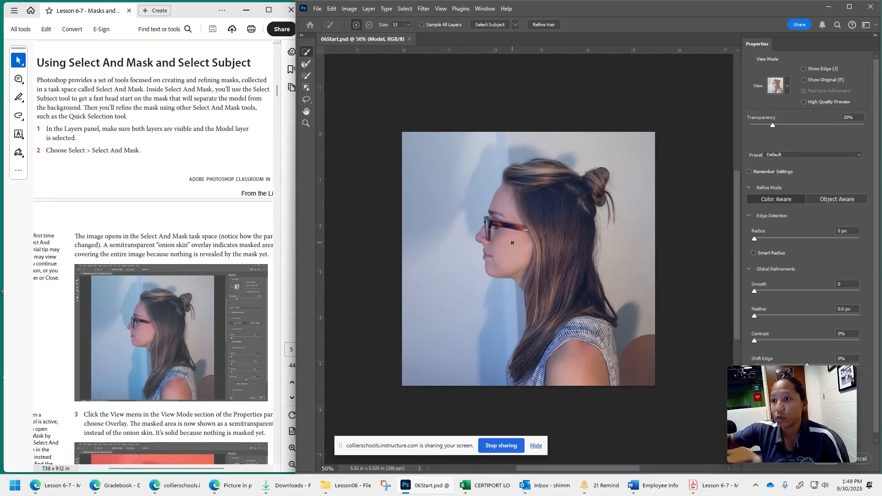
# - Follow step 3 of the lesson and set the Select and Mask view mode to Overlay
pyautogui.scroll(-4, 168, 448)
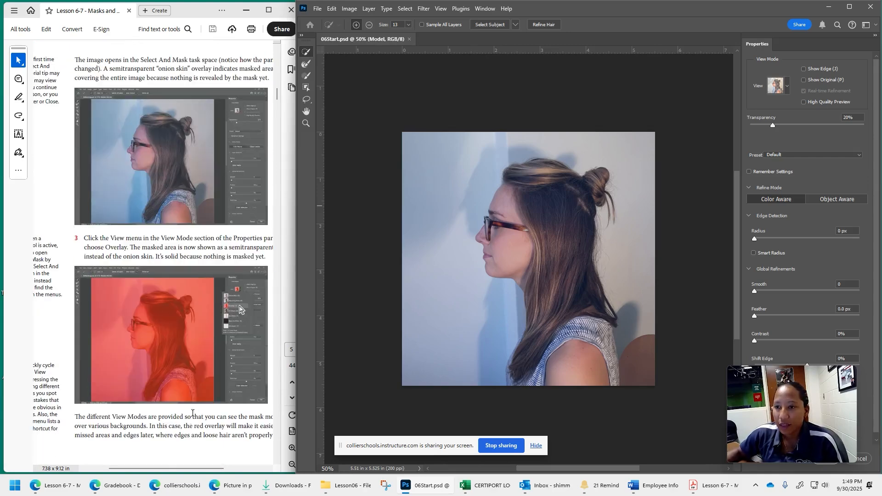
pyautogui.moveTo(166, 469); pyautogui.dragTo(178, 470)
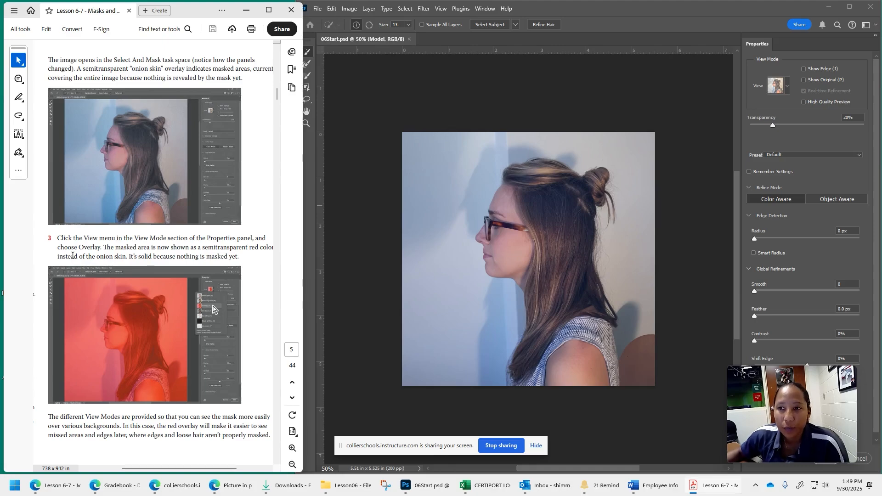
pyautogui.click(788, 87)
pyautogui.click(789, 86)
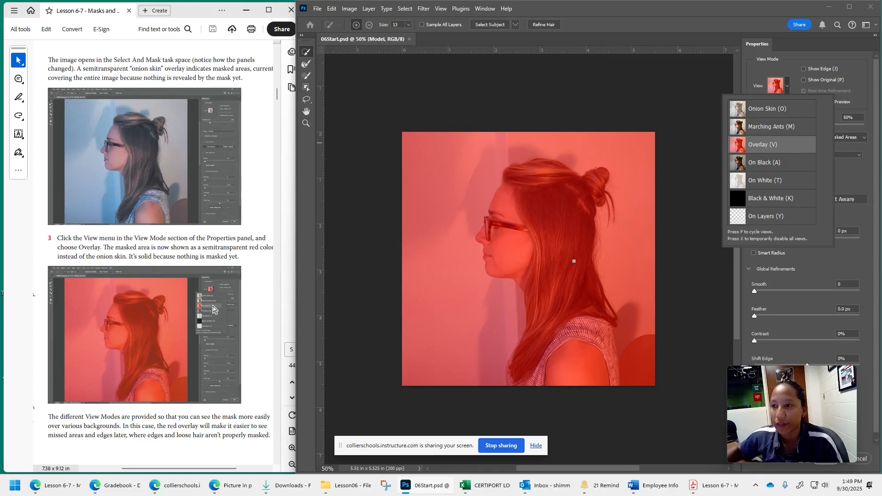
# - Find step 4 in the lesson PDF and run Select Subject to isolate the model from the background
pyautogui.scroll(-6, 116, 334)
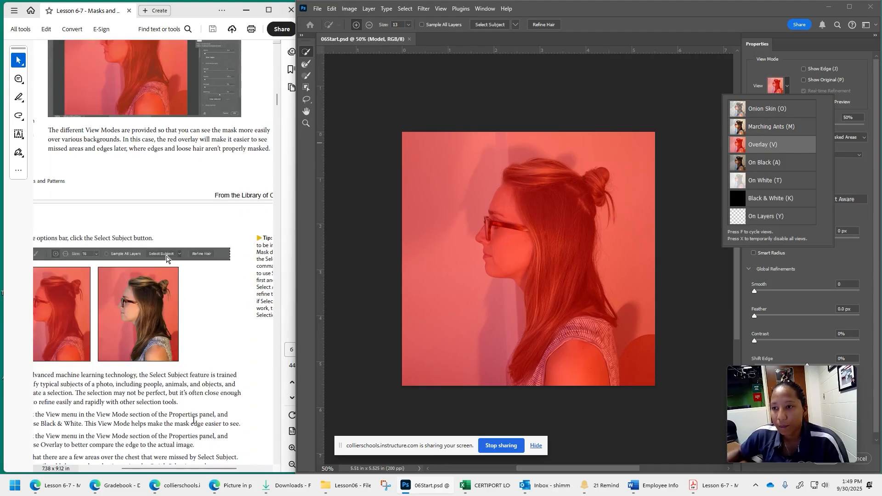
pyautogui.moveTo(197, 469); pyautogui.dragTo(178, 469)
pyautogui.scroll(-1, 209, 343)
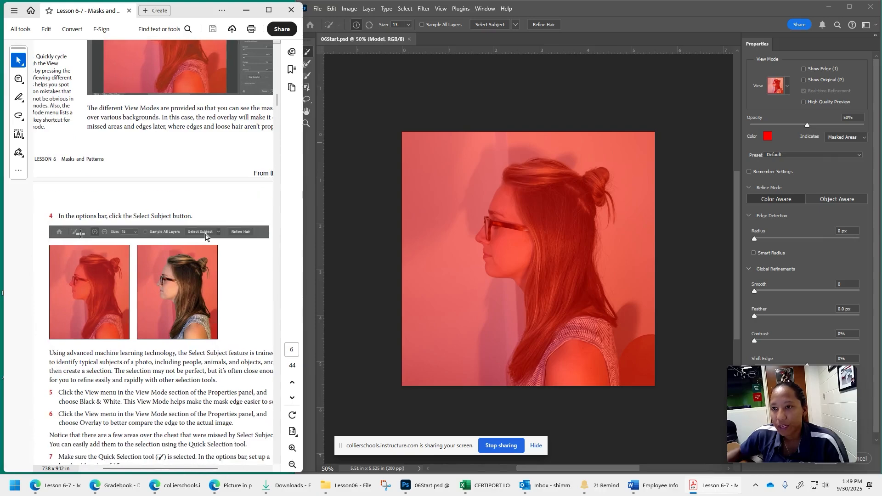
pyautogui.scroll(-1, 124, 219)
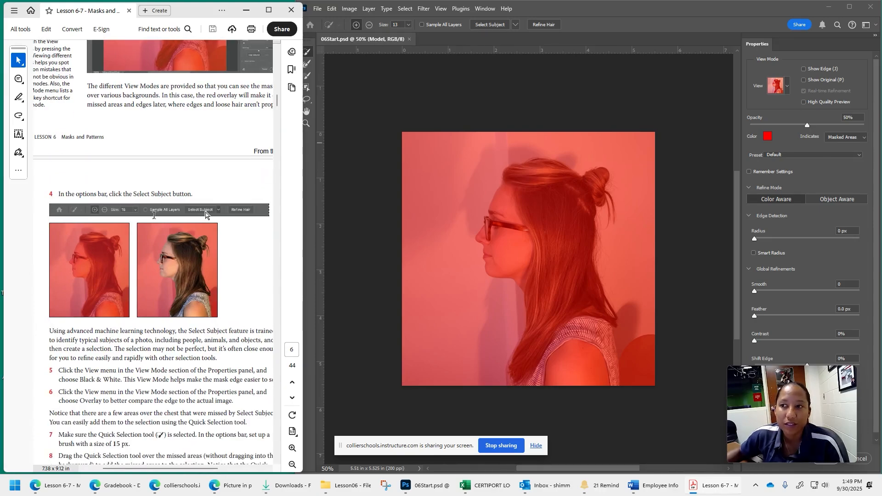
pyautogui.moveTo(124, 194); pyautogui.dragTo(191, 193)
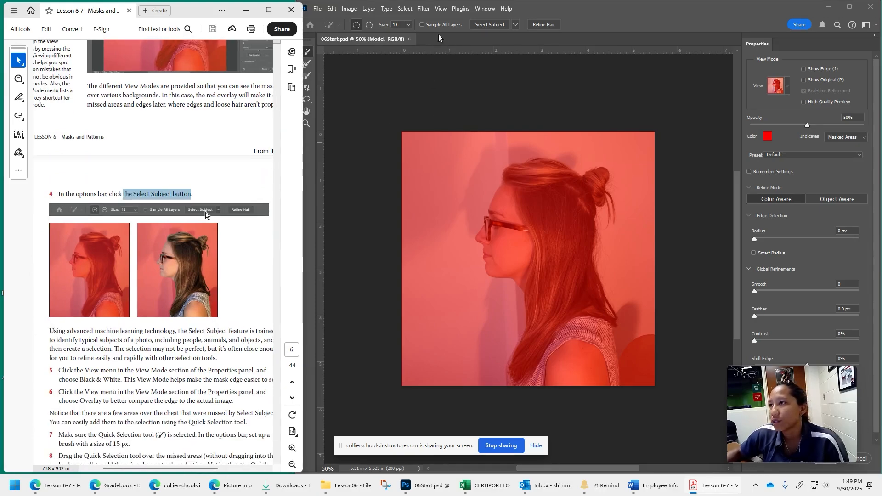
pyautogui.click(500, 25)
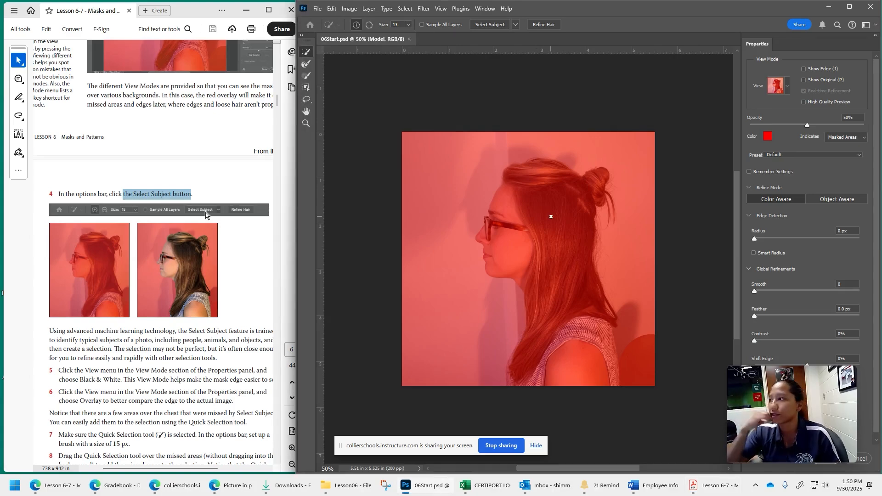
pyautogui.click(491, 25)
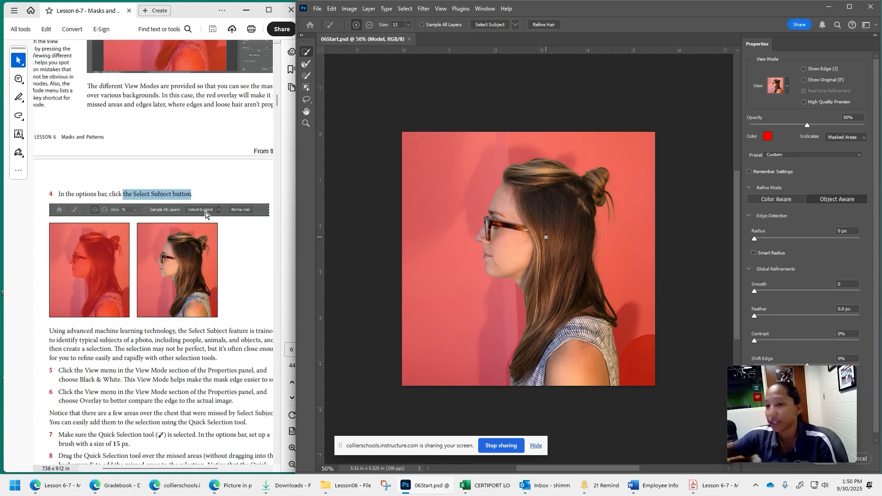
# - Follow step 5 of the lesson and switch the view mode to Black & White to inspect the mask edge
pyautogui.scroll(-2, 105, 407)
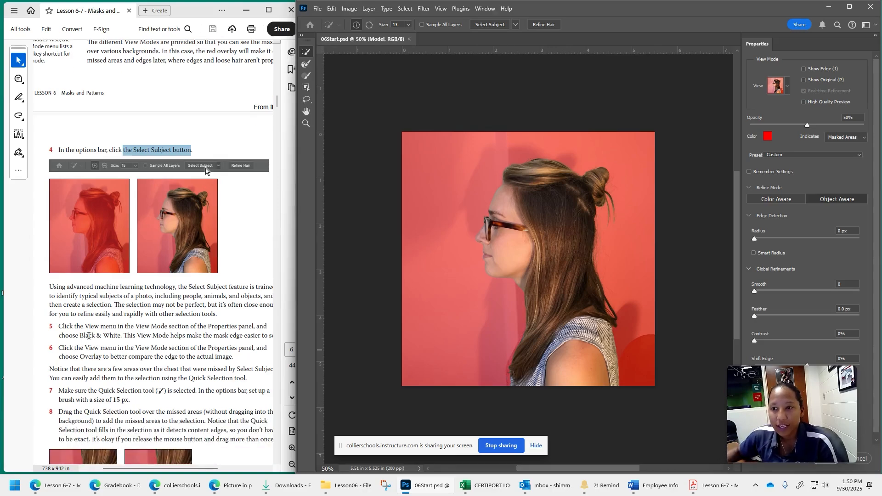
pyautogui.scroll(-1, 121, 332)
pyautogui.scroll(-2, 121, 333)
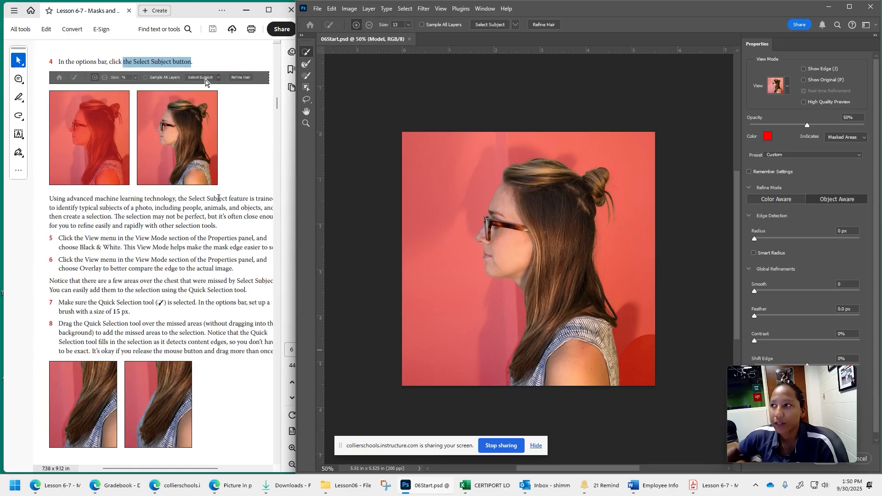
pyautogui.click(788, 86)
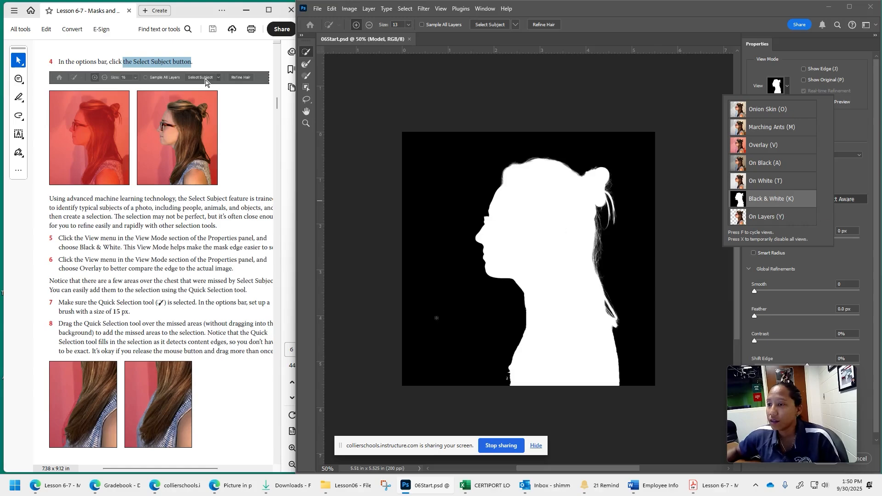
# - Follow step 6 of the lesson and set the view mode back to Overlay
pyautogui.scroll(-2, 246, 378)
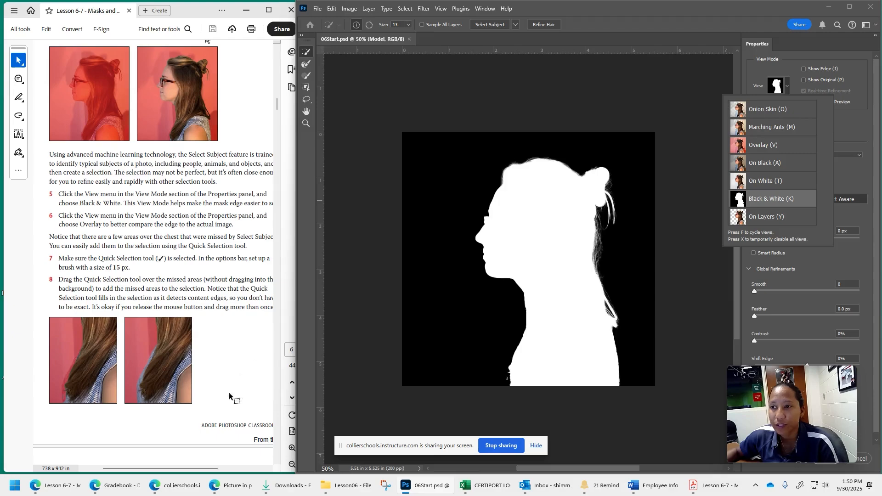
pyautogui.moveTo(182, 469); pyautogui.dragTo(188, 469)
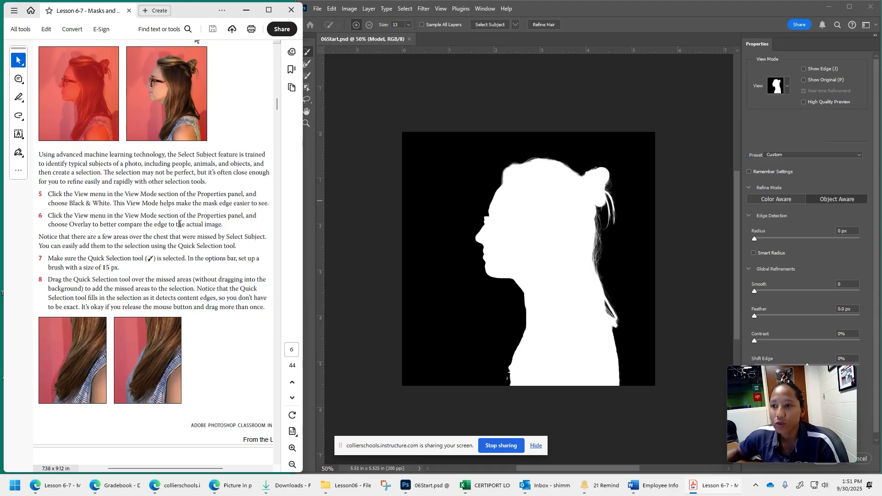
pyautogui.click(788, 83)
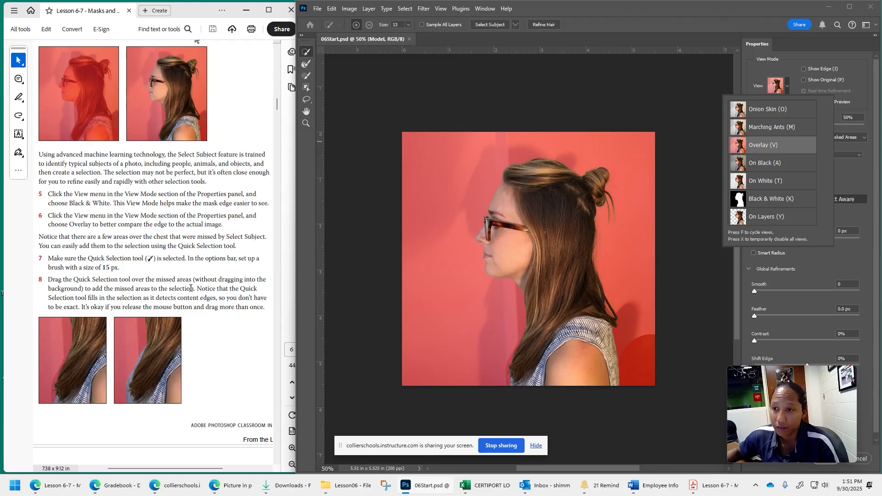
# - Follow step 7 of the lesson and set the Quick Selection tool's brush size to 15 px
pyautogui.scroll(-1, 180, 293)
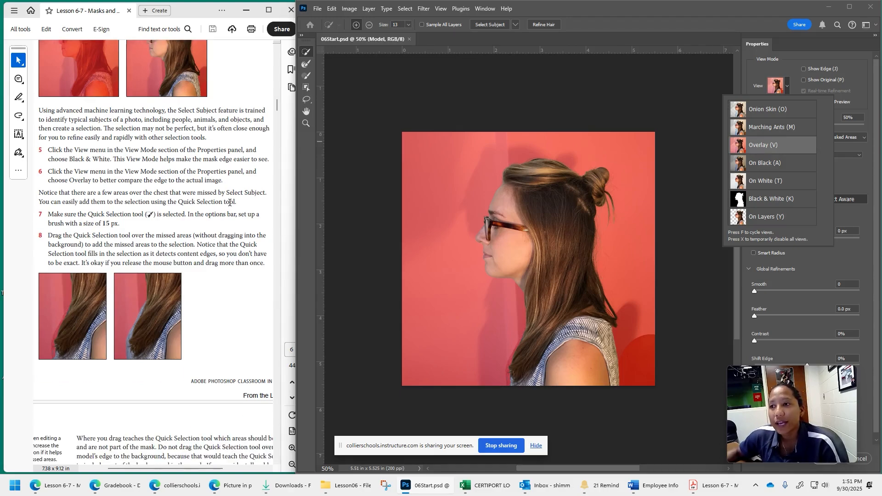
pyautogui.click(306, 67)
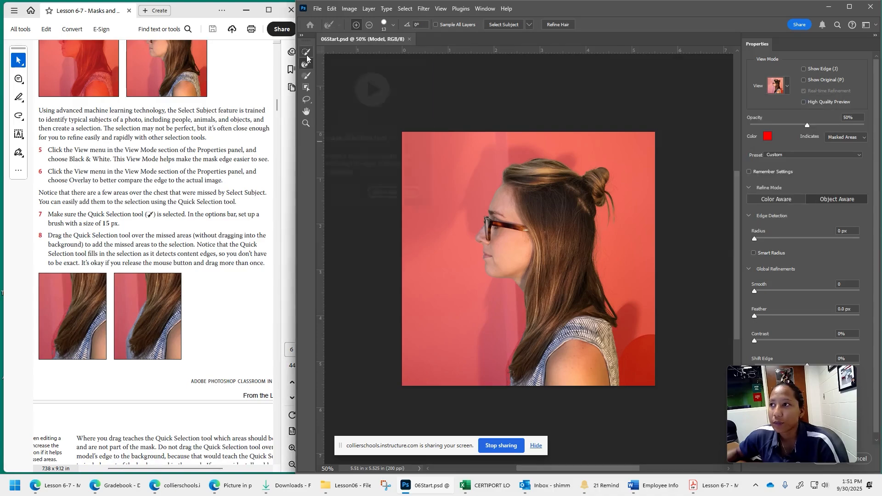
pyautogui.click(307, 54)
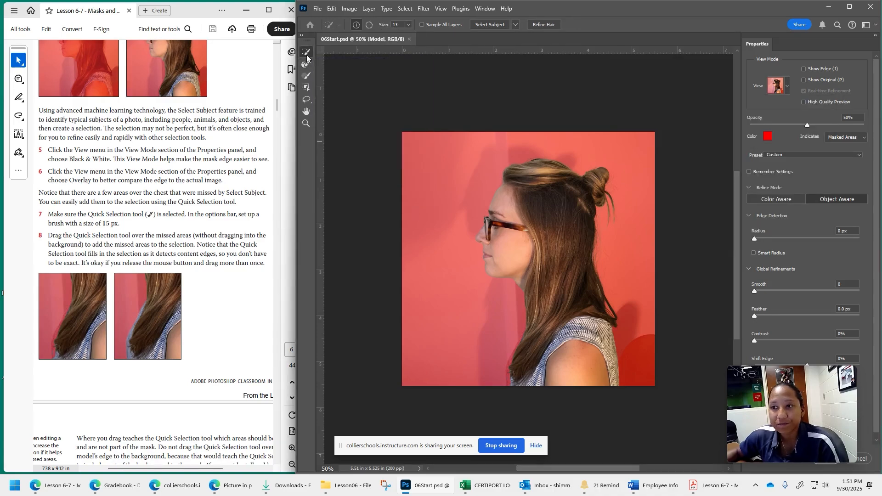
pyautogui.click(398, 25)
pyautogui.press('BackSpace')
pyautogui.write('5')
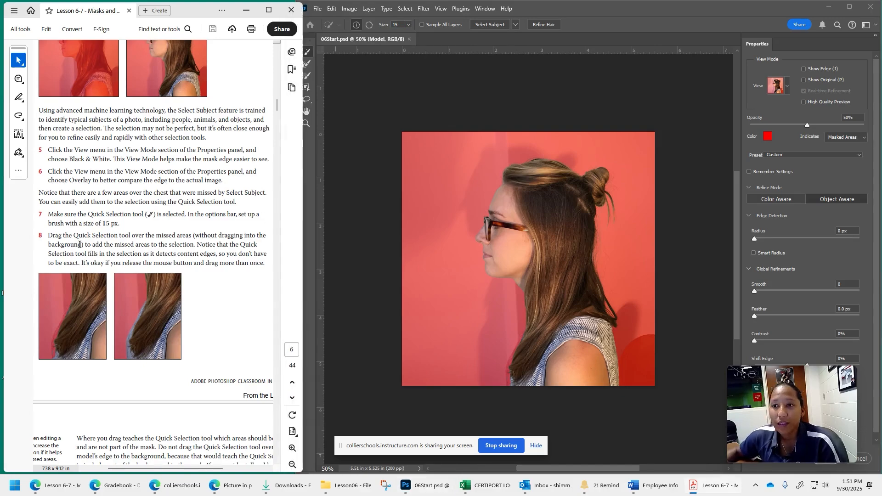
# - Read step 8 of the lesson and zoom in on the missed shirt area beside the model's hair ends
pyautogui.click(102, 235)
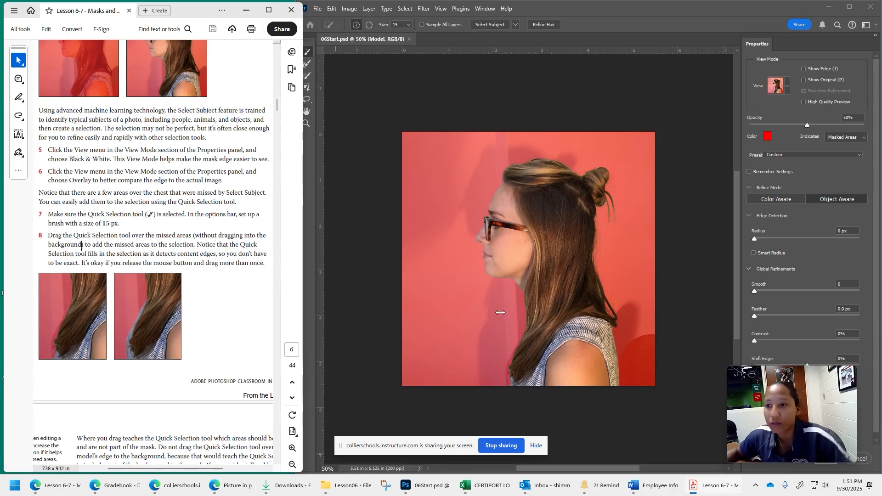
pyautogui.scroll(-5, 264, 395)
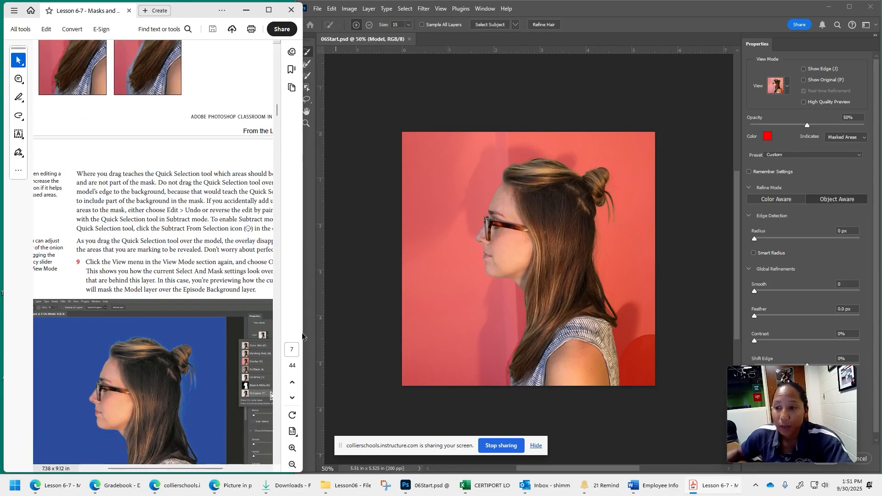
pyautogui.scroll(1, 153, 236)
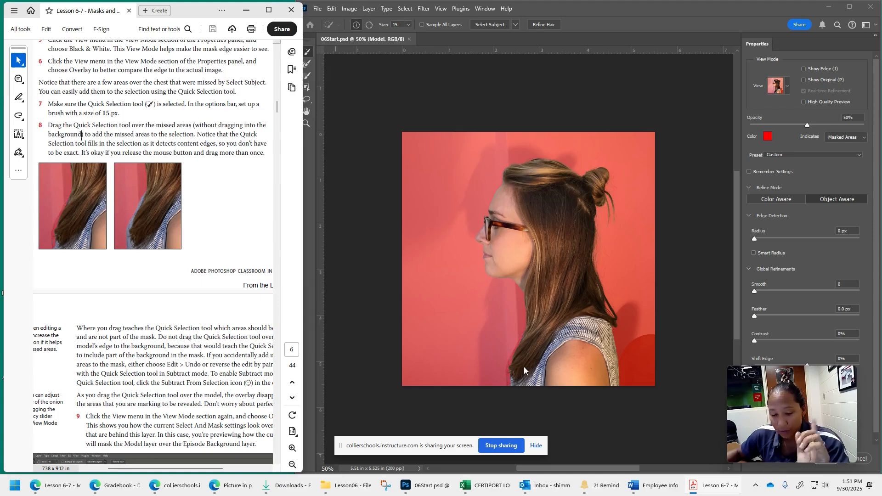
pyautogui.scroll(5, 524, 367)
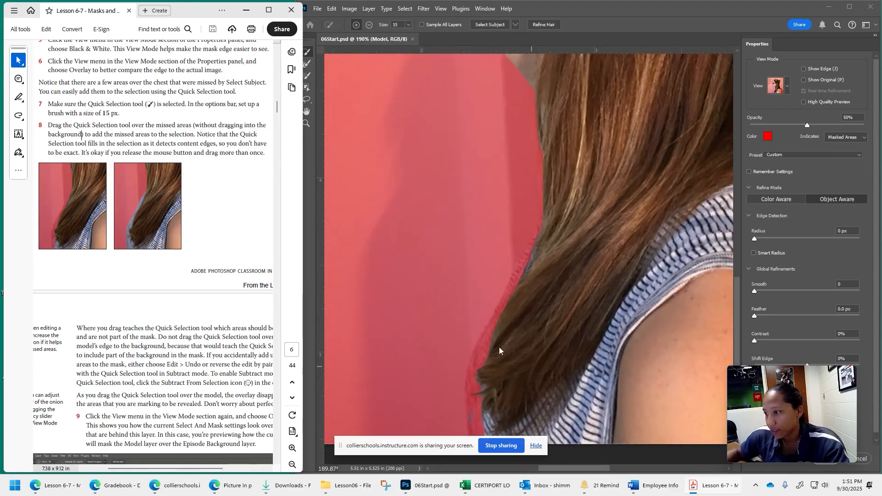
pyautogui.click(313, 54)
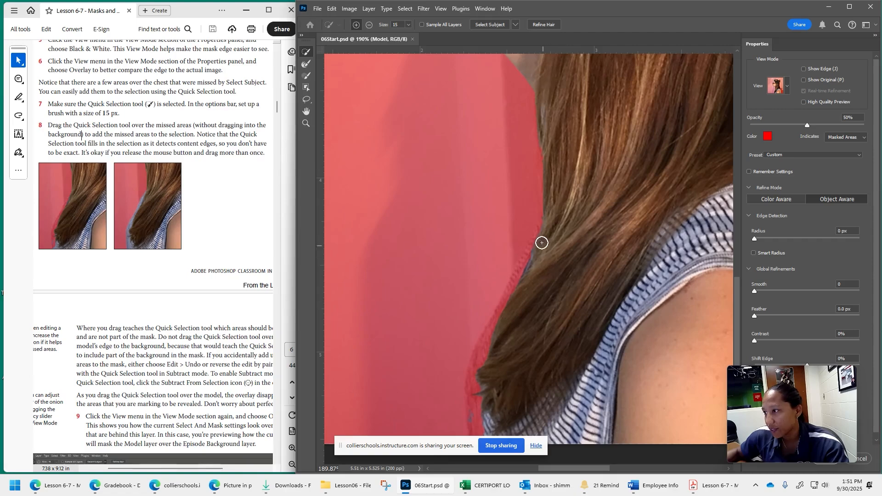
pyautogui.moveTo(507, 309)
pyautogui.mouseDown()
pyautogui.moveTo(466, 411)
pyautogui.moveTo(483, 340)
pyautogui.mouseUp()
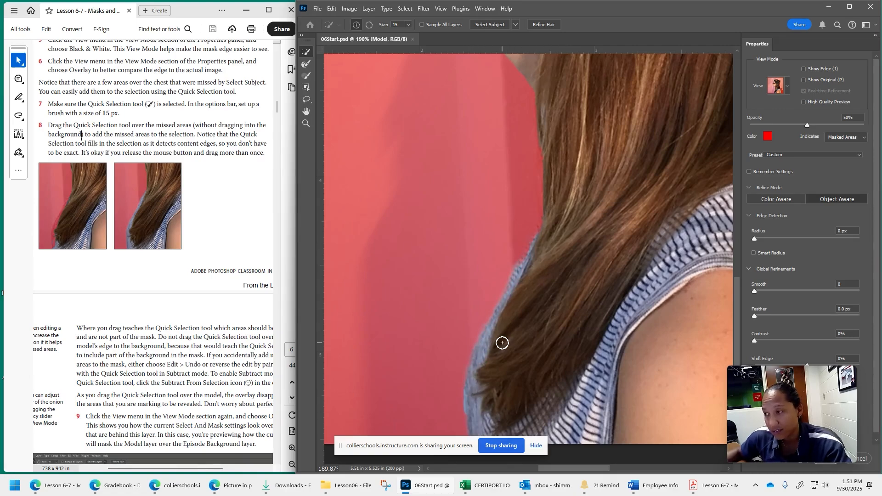
pyautogui.hotkey('ctrl', 'z')
pyautogui.moveTo(546, 222)
pyautogui.mouseDown()
pyautogui.moveTo(489, 321)
pyautogui.moveTo(471, 406)
pyautogui.moveTo(476, 334)
pyautogui.moveTo(527, 187)
pyautogui.moveTo(533, 203)
pyautogui.moveTo(555, 162)
pyautogui.mouseUp()
pyautogui.hotkey('ctrl', 'z')
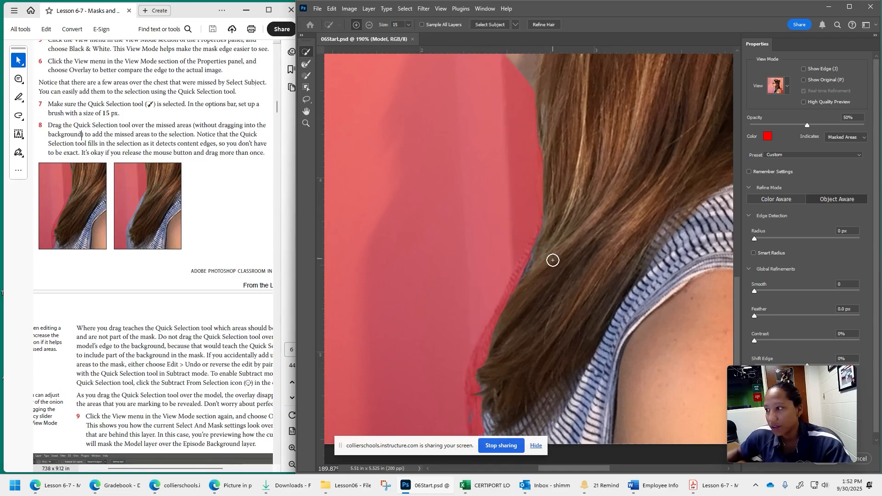
# - Add the missed shirt area along the model's chest to the selection with the Quick Selection tool, without painting into the background
pyautogui.moveTo(545, 237)
pyautogui.mouseDown()
pyautogui.moveTo(485, 352)
pyautogui.moveTo(471, 423)
pyautogui.mouseUp()
pyautogui.scroll(-2, 593, 366)
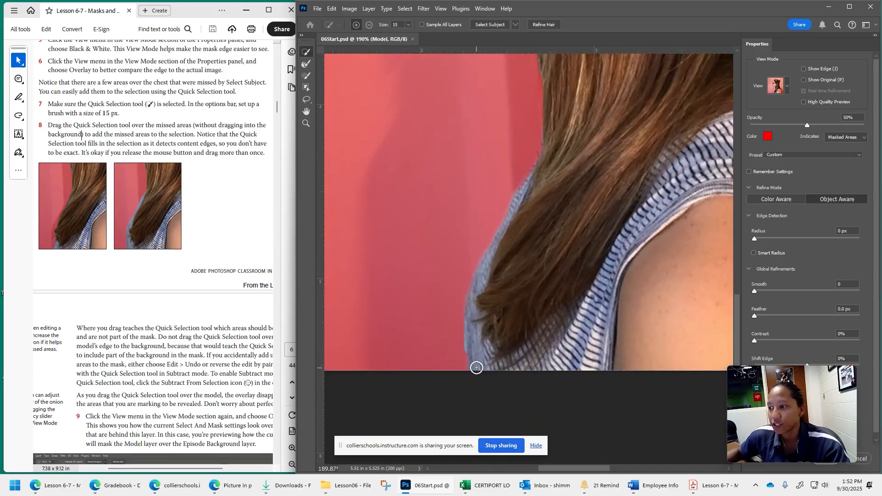
pyautogui.scroll(1, 607, 282)
# - Follow step 9 of the lesson and switch the view mode to On Layers
pyautogui.scroll(-4, 106, 223)
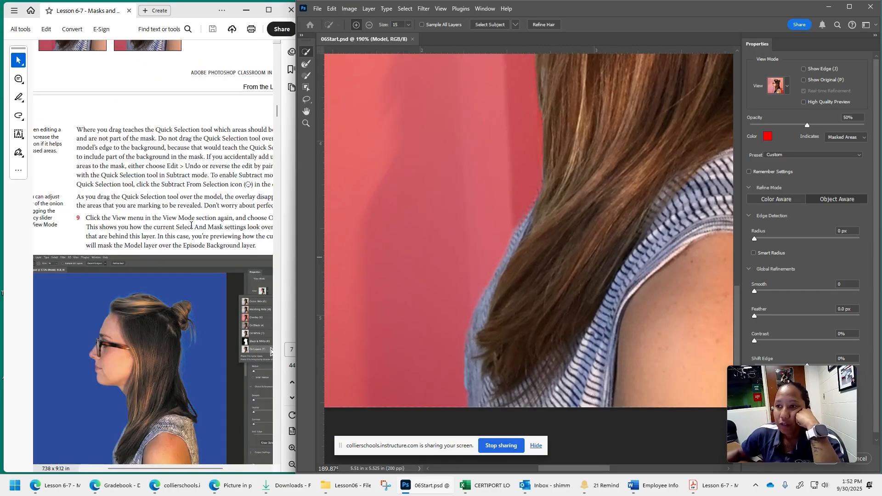
pyautogui.scroll(-1, 189, 271)
pyautogui.moveTo(142, 469); pyautogui.dragTo(155, 465)
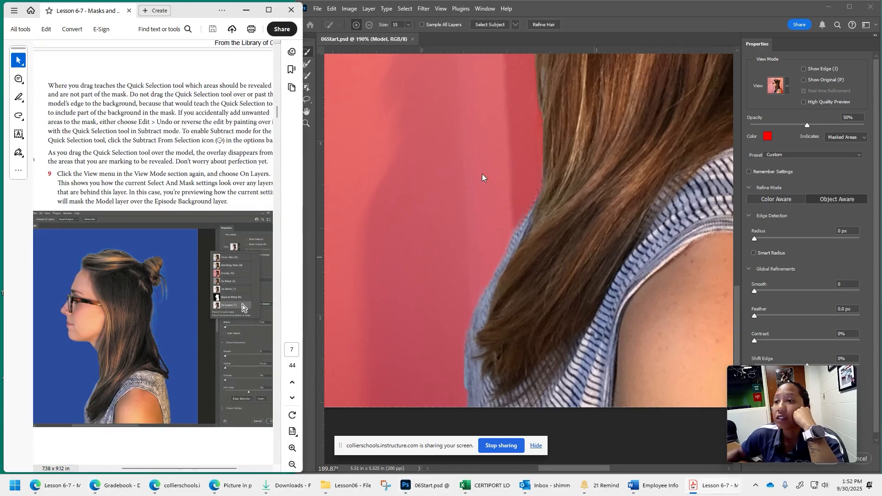
pyautogui.click(788, 86)
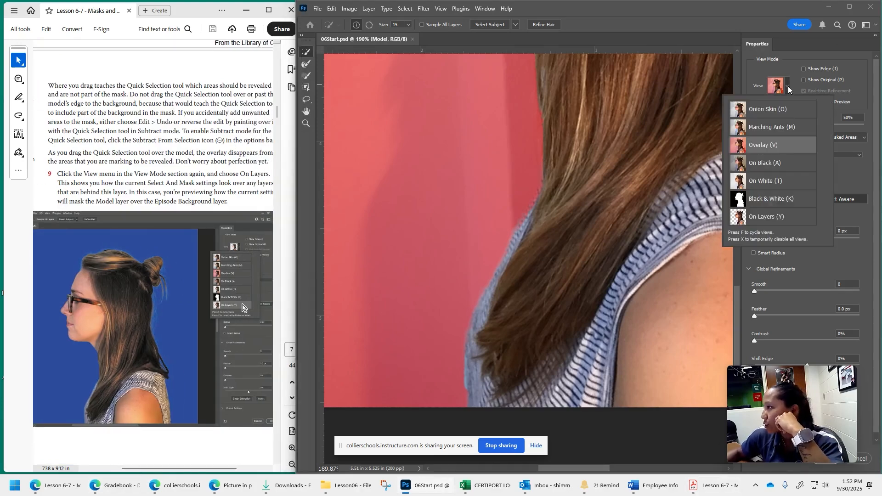
pyautogui.click(777, 223)
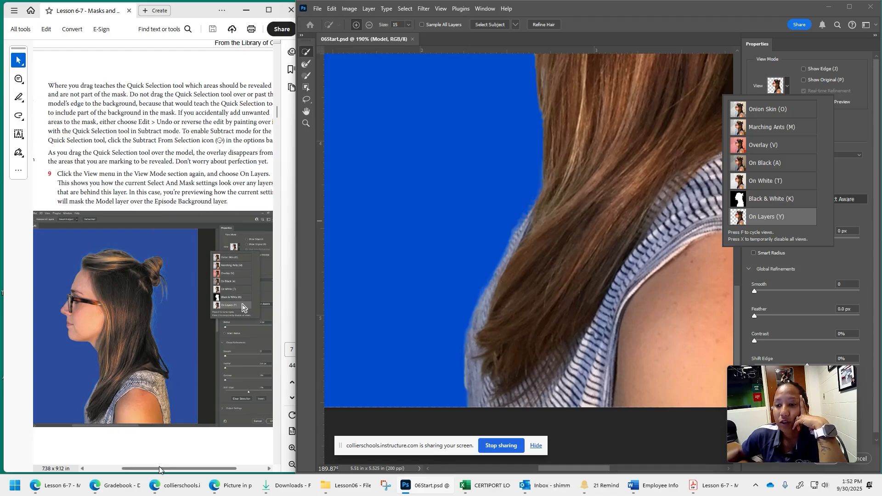
# - Read the lesson's instructions on inspecting the edges around the model at high magnification
pyautogui.moveTo(160, 470)
pyautogui.mouseDown()
pyautogui.moveTo(174, 471)
pyautogui.moveTo(160, 471)
pyautogui.mouseUp()
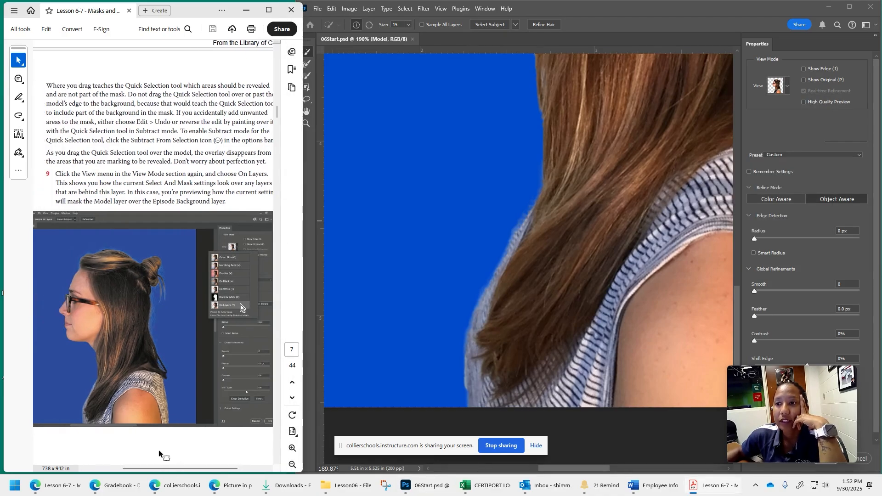
pyautogui.scroll(-10, 158, 450)
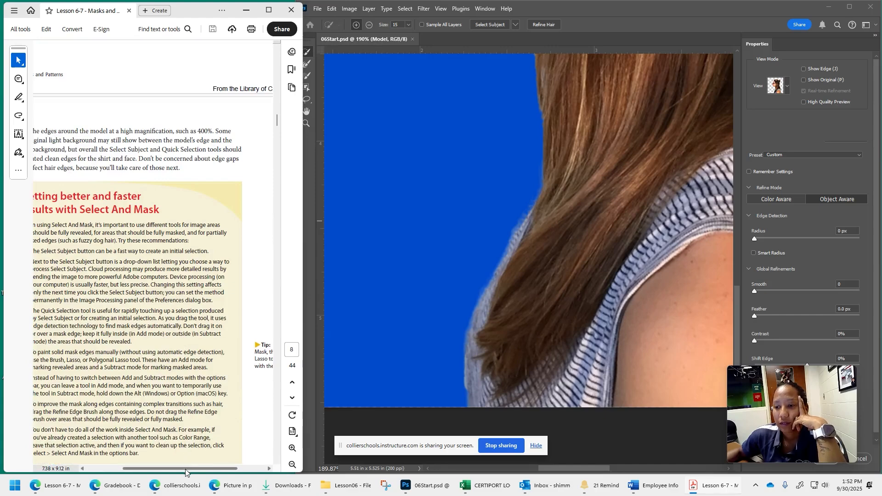
pyautogui.moveTo(187, 471)
pyautogui.mouseDown()
pyautogui.moveTo(164, 470)
pyautogui.moveTo(174, 470)
pyautogui.mouseUp()
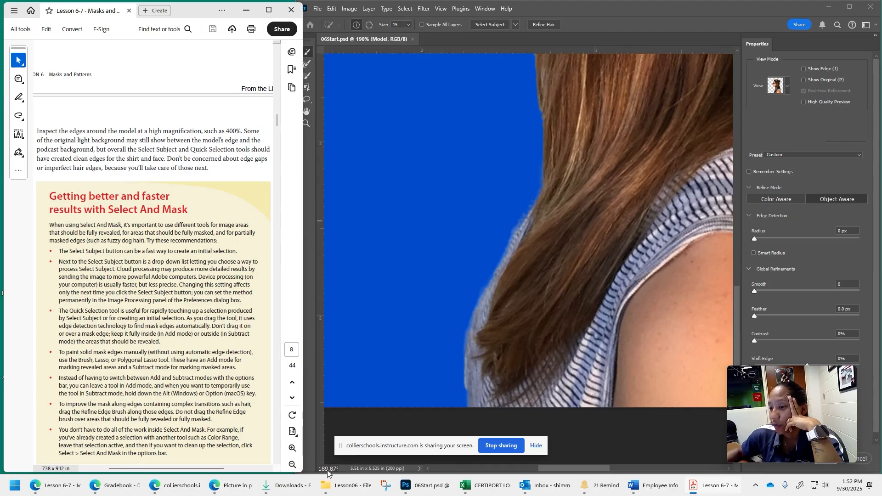
pyautogui.click(654, 18)
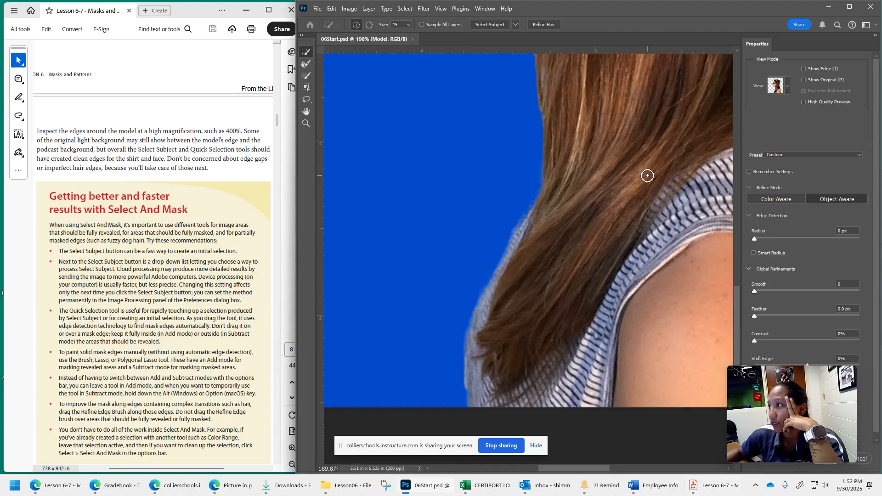
pyautogui.moveTo(336, 477)
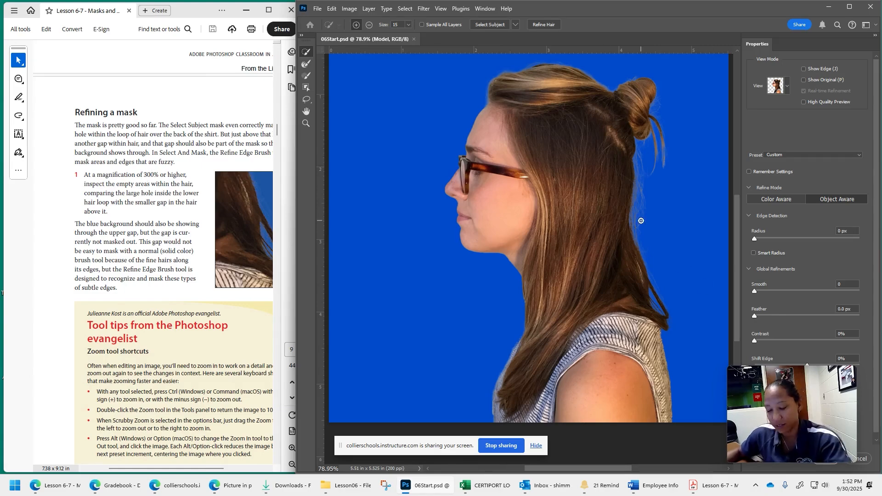
# - Inspect the hair edges along the model's back and the gaps in the hair above the shirt at high magnification
pyautogui.scroll(11, 675, 255)
pyautogui.moveTo(639, 238); pyautogui.dragTo(548, 348)
pyautogui.moveTo(569, 114); pyautogui.dragTo(569, 208)
pyautogui.moveTo(576, 330); pyautogui.dragTo(555, 173)
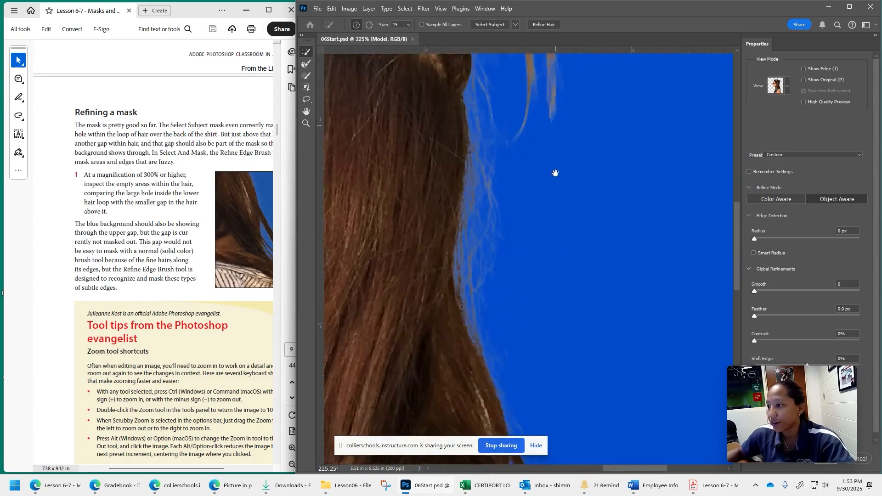
pyautogui.moveTo(554, 238); pyautogui.dragTo(567, 292)
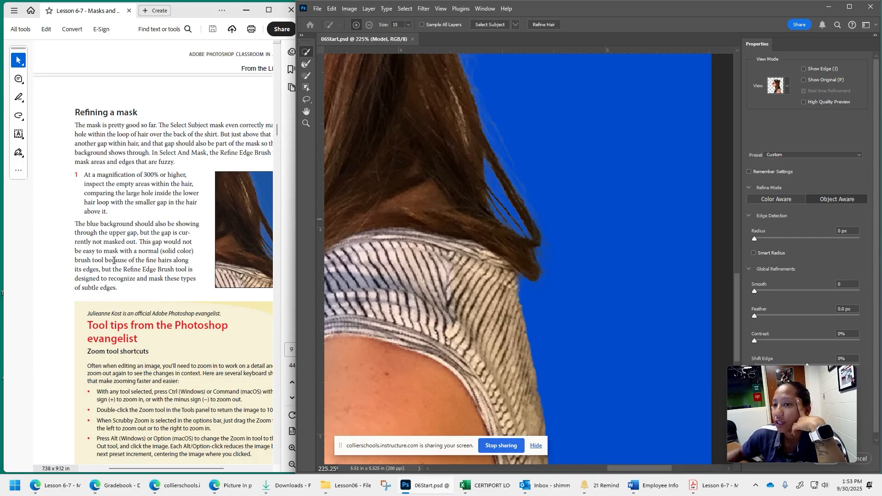
# - Follow step 2 of Refining a mask and set the Refine Edge Brush to a size of 20 px
pyautogui.scroll(-7, 133, 256)
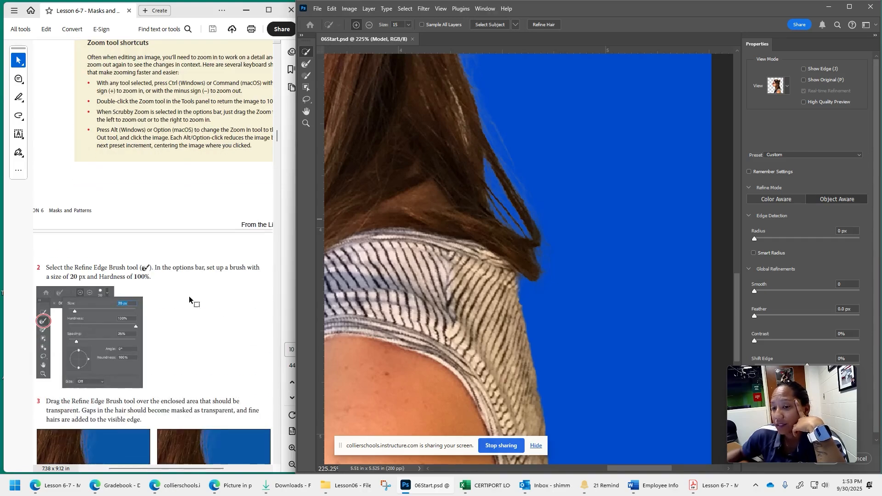
pyautogui.scroll(-3, 189, 296)
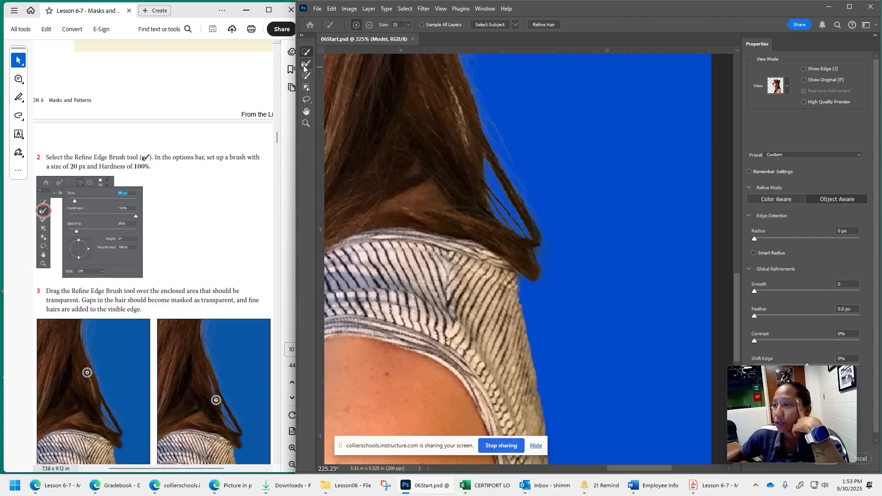
pyautogui.click(304, 66)
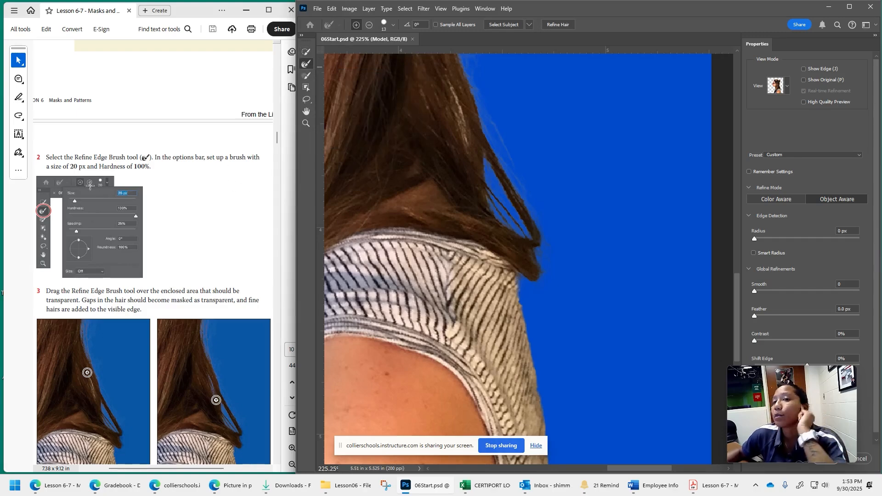
pyautogui.click(392, 26)
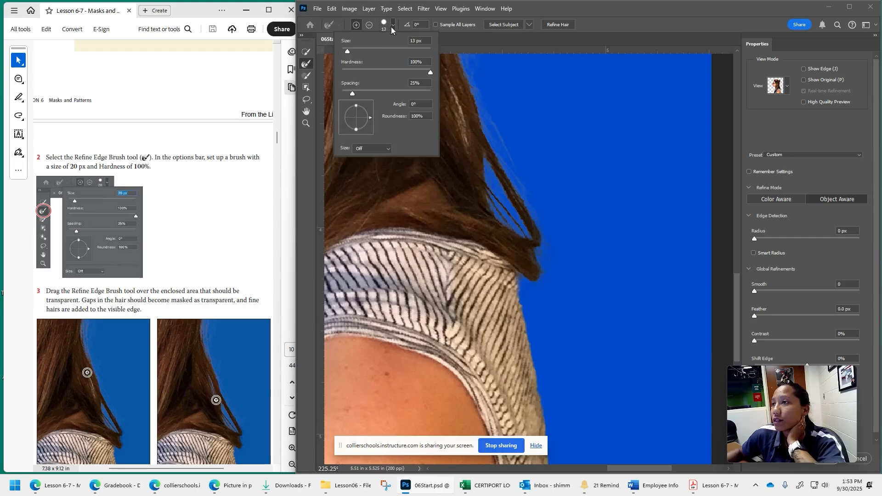
pyautogui.click(413, 40)
pyautogui.write('20')
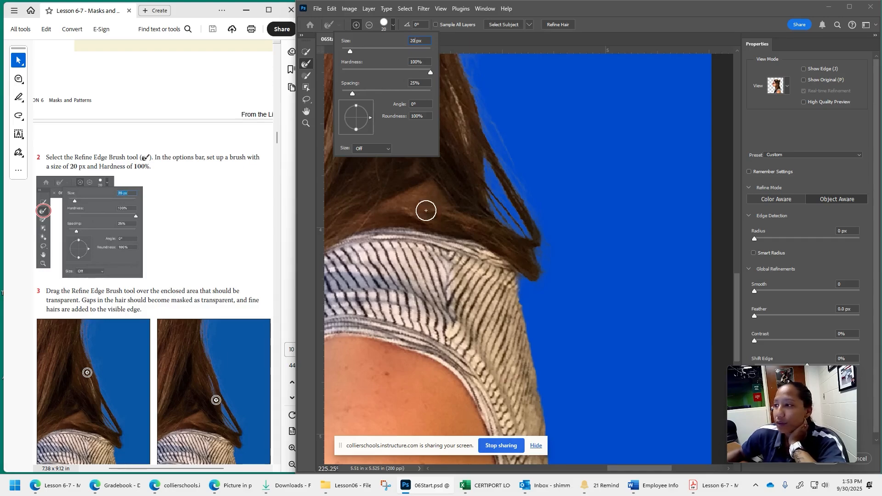
# - Follow step 3 and paint the Refine Edge Brush over the enclosed gap in the hair above the lower hair loop
pyautogui.click(462, 124)
pyautogui.moveTo(451, 87); pyautogui.dragTo(469, 147)
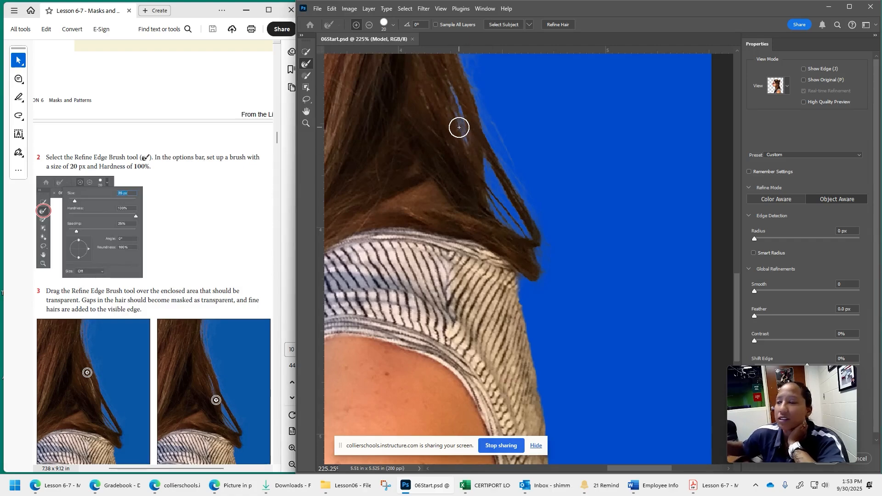
pyautogui.scroll(3, 459, 127)
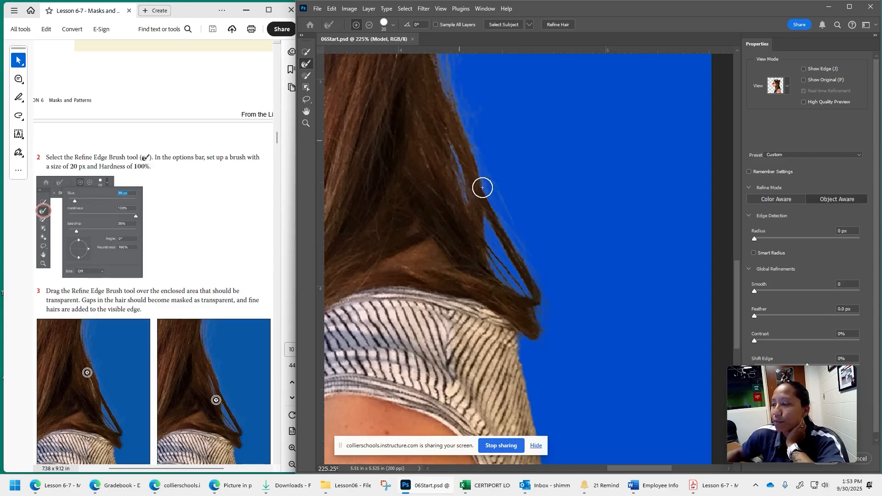
pyautogui.scroll(10, 483, 188)
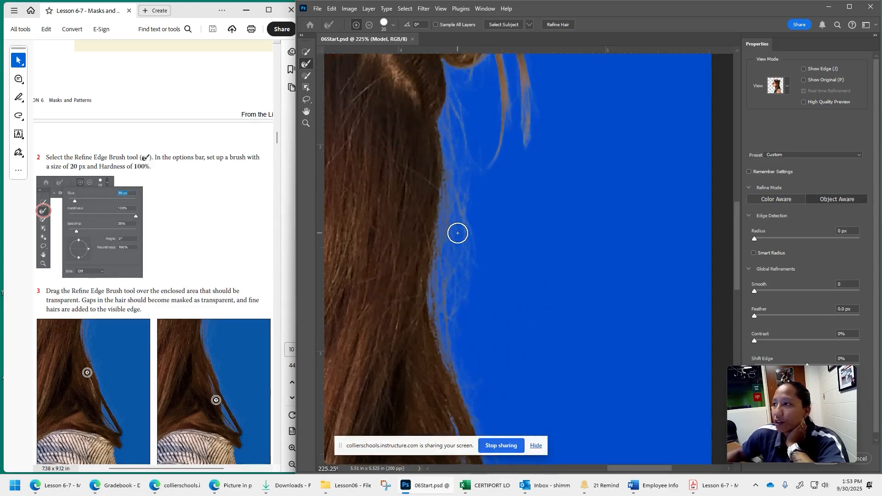
pyautogui.scroll(10, 457, 233)
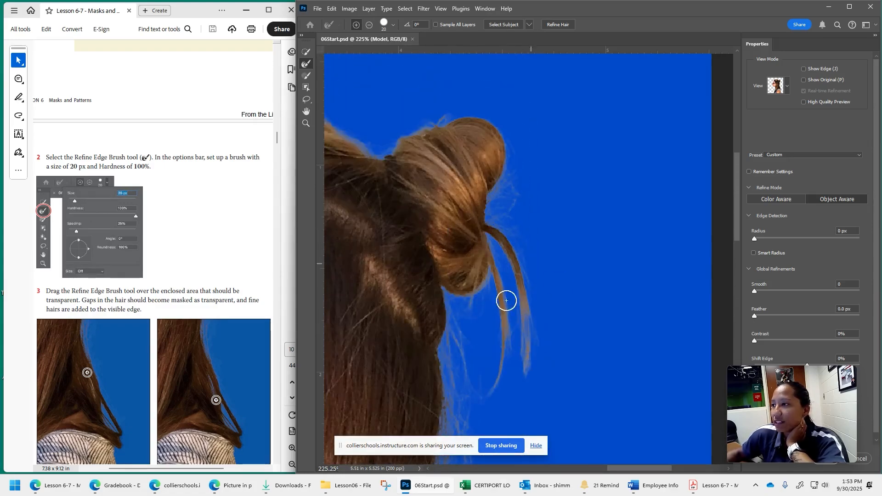
pyautogui.scroll(-5, 506, 300)
# - Follow step 4 of the lesson: set the view mode to Black & White and inspect the whole mask fitted on screen
pyautogui.scroll(-3, 191, 269)
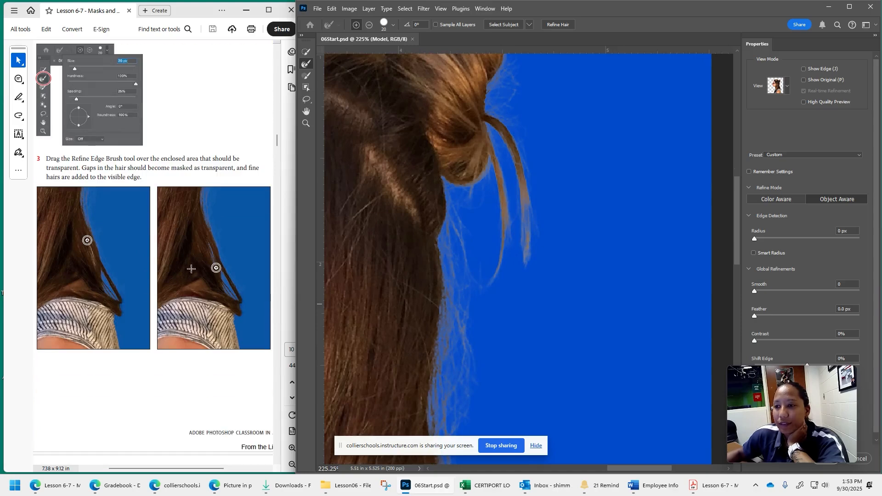
pyautogui.scroll(-7, 216, 278)
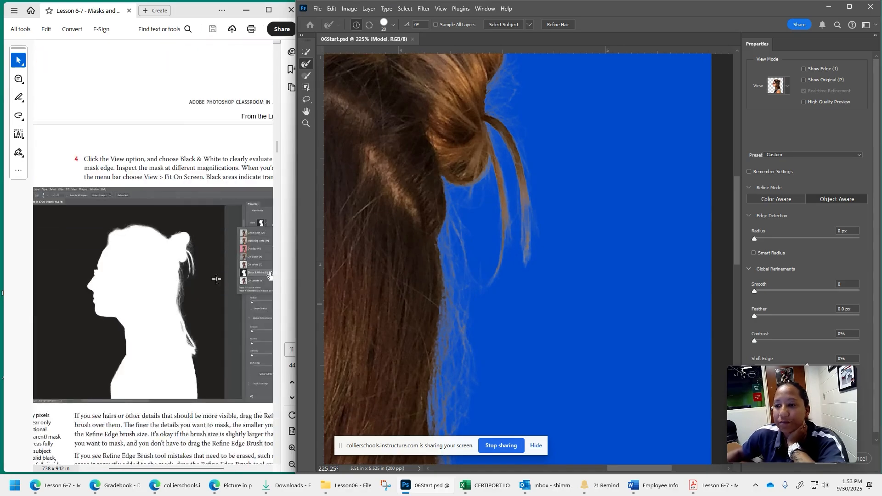
pyautogui.scroll(-1, 216, 279)
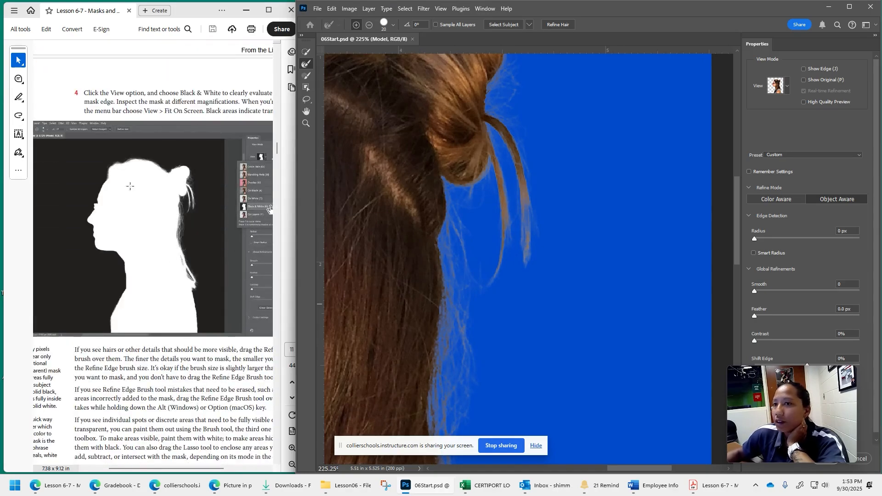
pyautogui.click(786, 88)
pyautogui.click(768, 199)
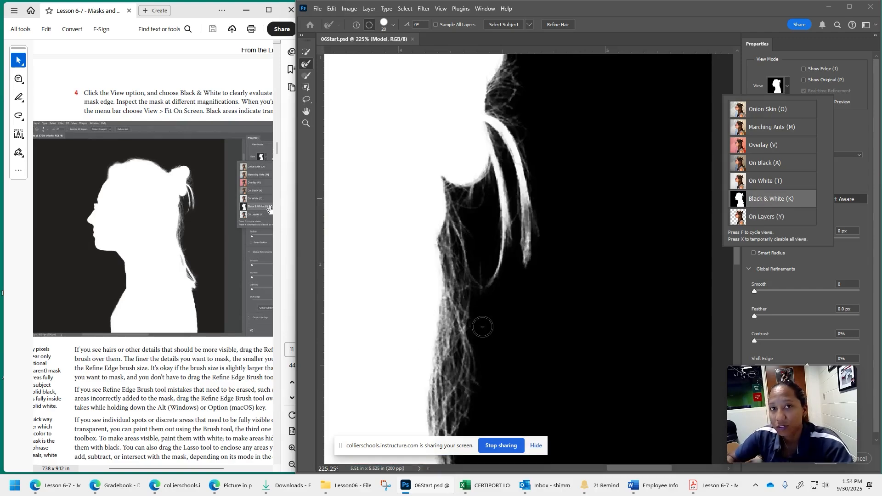
pyautogui.click(588, 177)
pyautogui.hotkey('ctrl', '0')
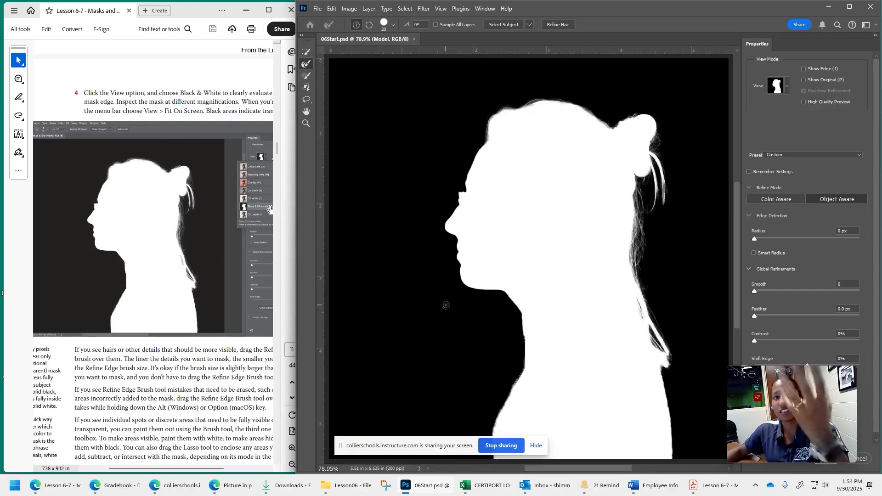
# - Follow step 1 of Adjusting Global Refinements and set the view mode to On Layers
pyautogui.click(164, 414)
pyautogui.scroll(-3, 164, 415)
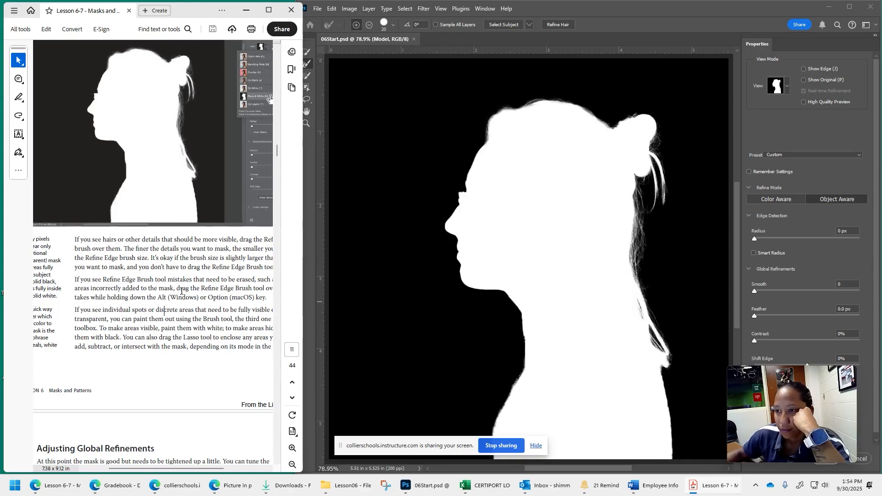
pyautogui.scroll(-3, 181, 291)
pyautogui.scroll(-8, 181, 292)
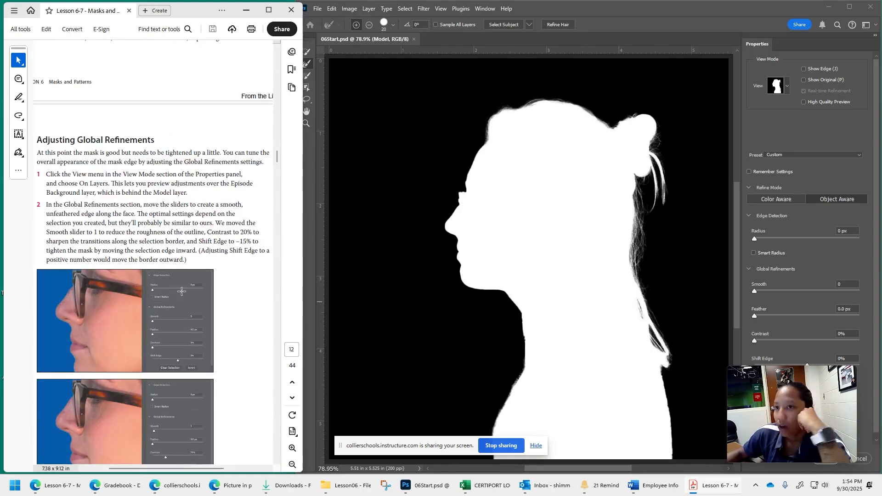
pyautogui.scroll(-2, 181, 291)
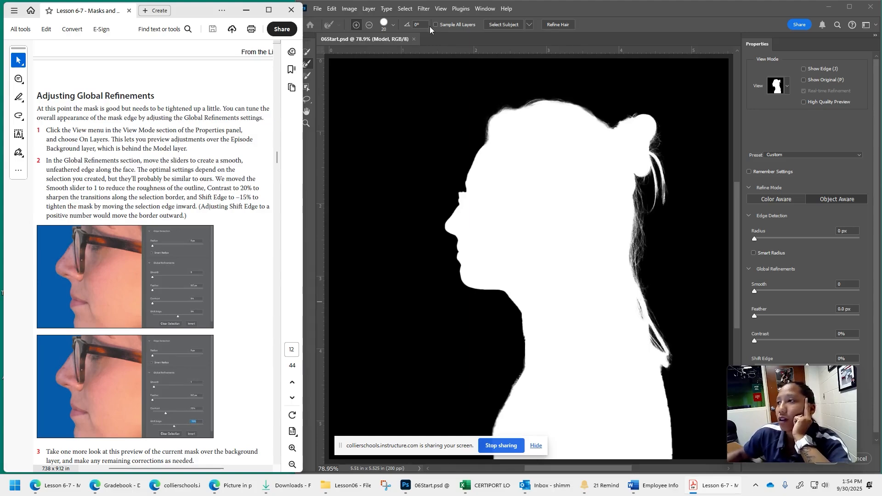
pyautogui.click(788, 86)
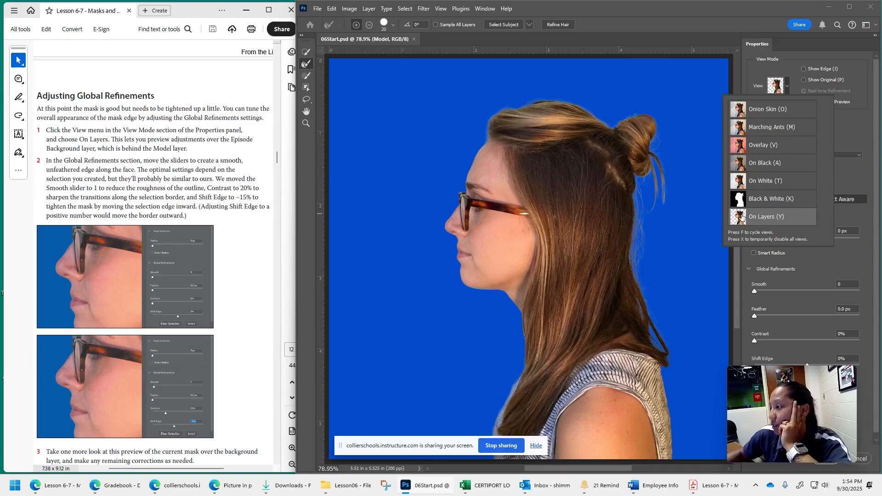
pyautogui.click(838, 258)
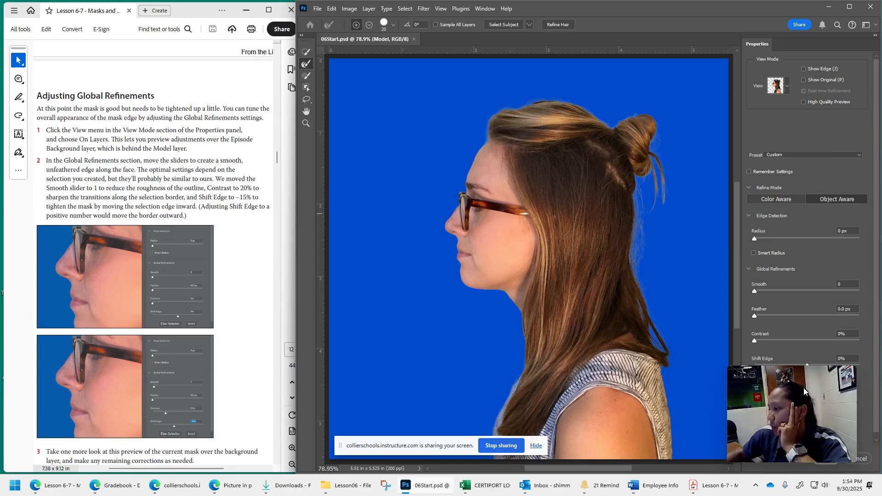
# - In Global Refinements, set Contrast to 20% and Shift Edge to -15%
pyautogui.moveTo(803, 388); pyautogui.dragTo(418, 361)
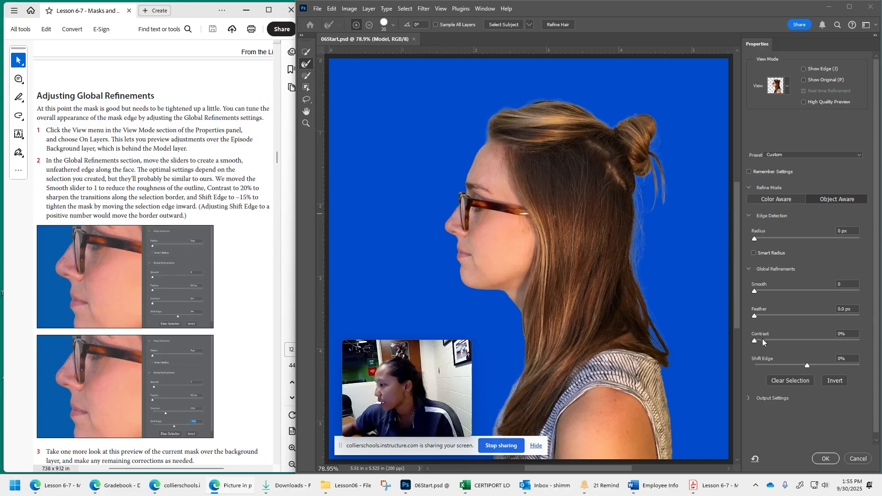
pyautogui.click(835, 333)
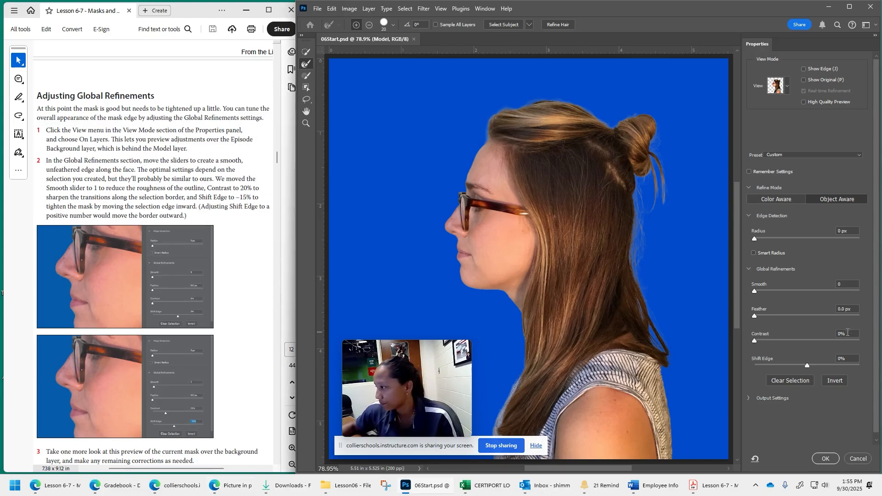
pyautogui.write('20')
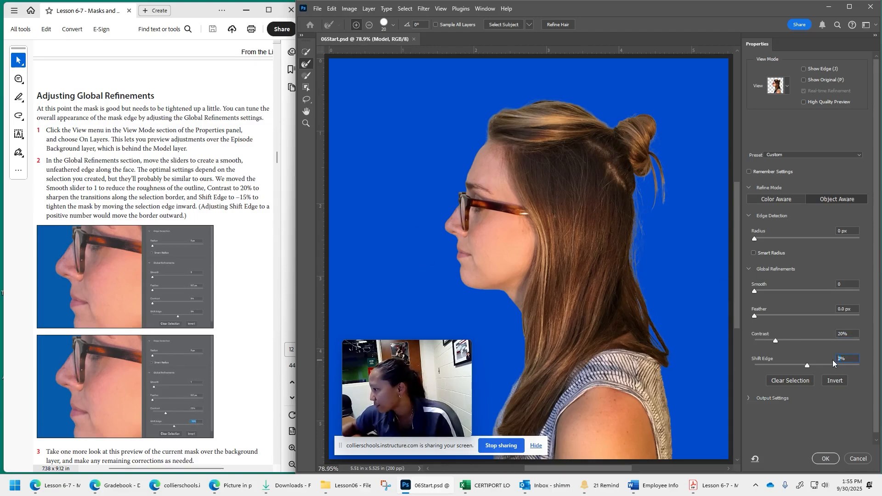
pyautogui.write('-15')
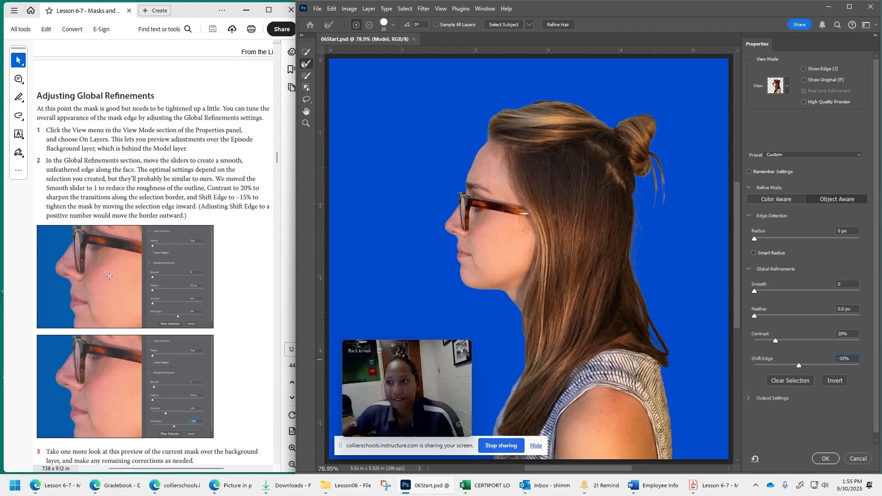
# - Review the Global Refinements instructions, continue to Completing the mask, and expand the Output Settings as its step 1 directs
pyautogui.scroll(-4, 266, 235)
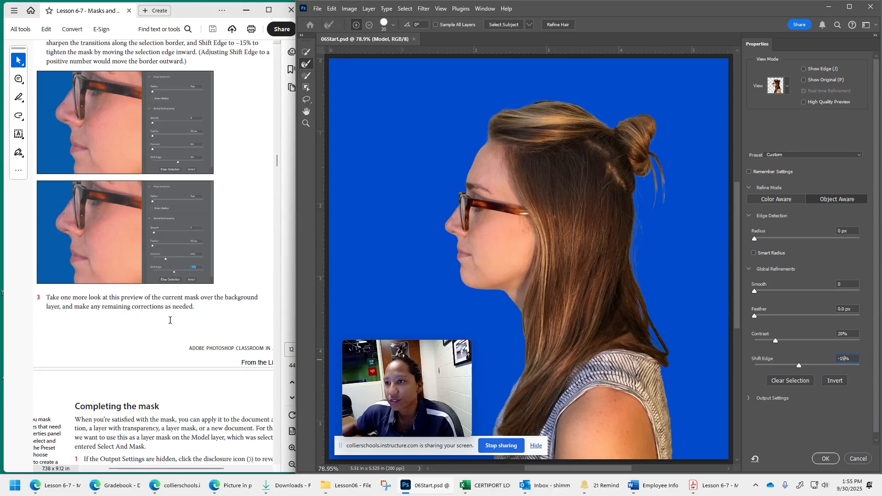
pyautogui.scroll(2, 180, 327)
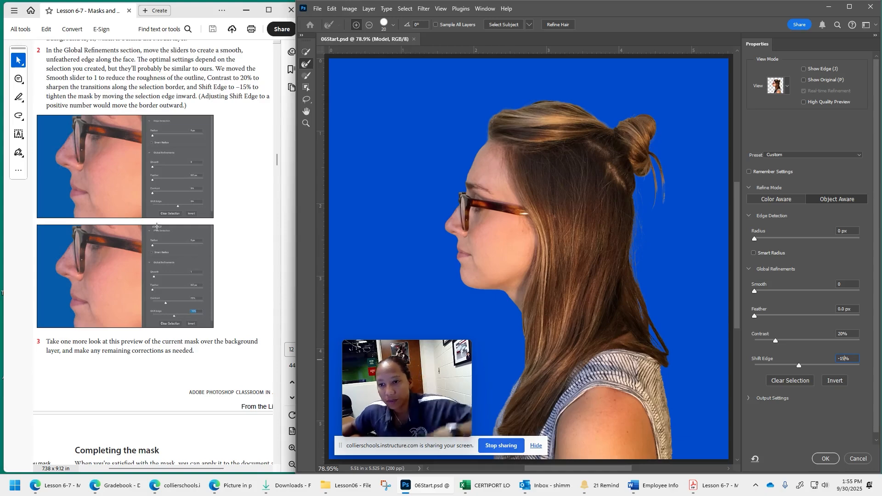
pyautogui.scroll(4, 157, 227)
pyautogui.scroll(2, 181, 364)
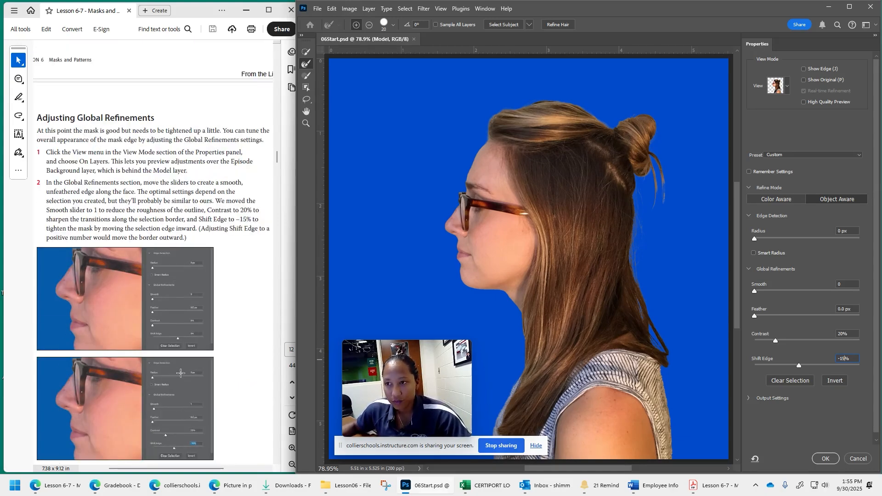
pyautogui.scroll(-4, 181, 372)
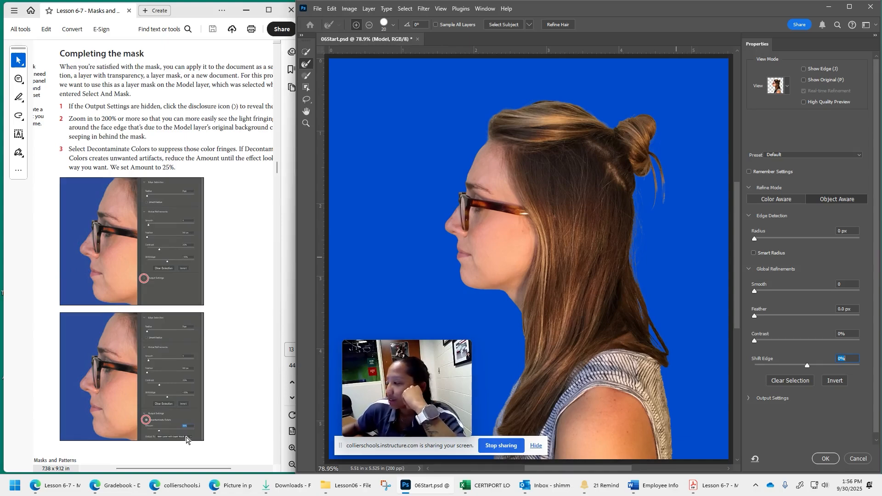
pyautogui.click(749, 399)
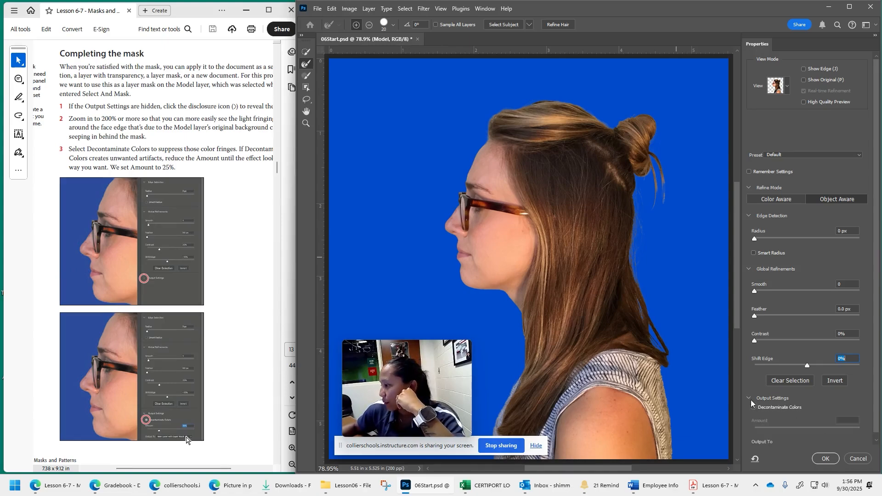
pyautogui.click(750, 399)
pyautogui.click(750, 399)
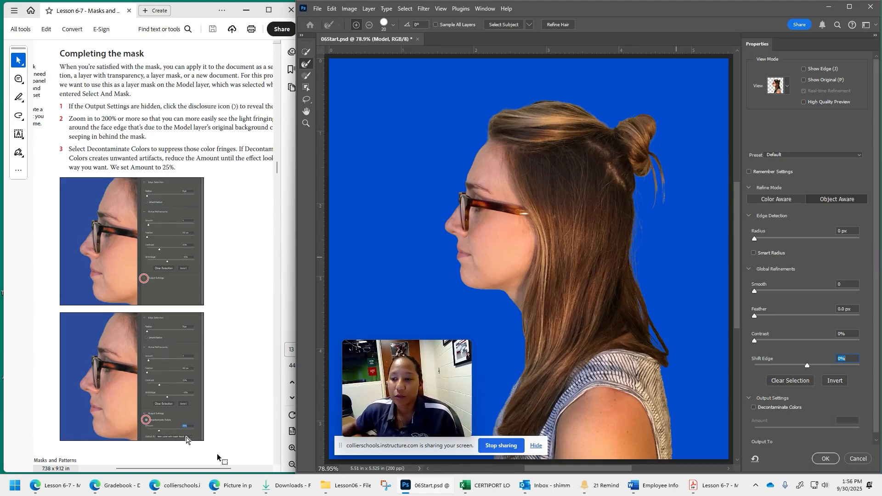
# - Follow steps 2 and 3 of Completing the mask: check the face edge up close and enable Decontaminate Colors with an Amount of 25%
pyautogui.moveTo(209, 469); pyautogui.dragTo(217, 466)
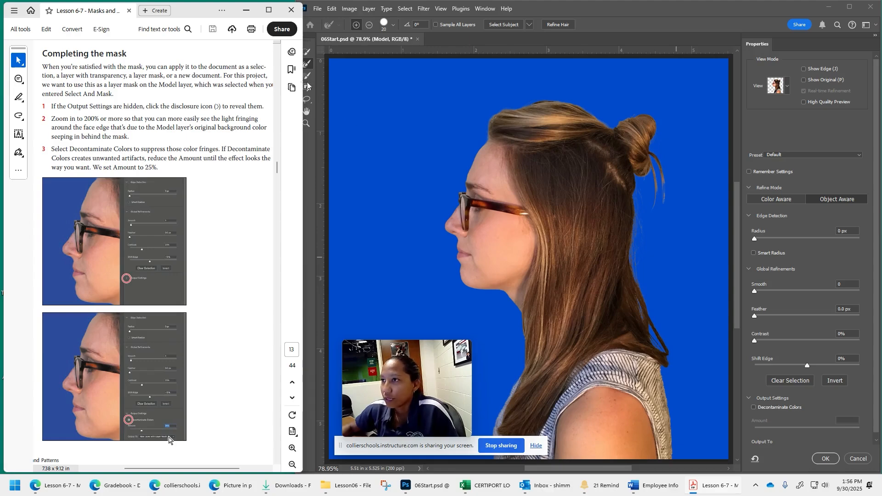
pyautogui.click(476, 159)
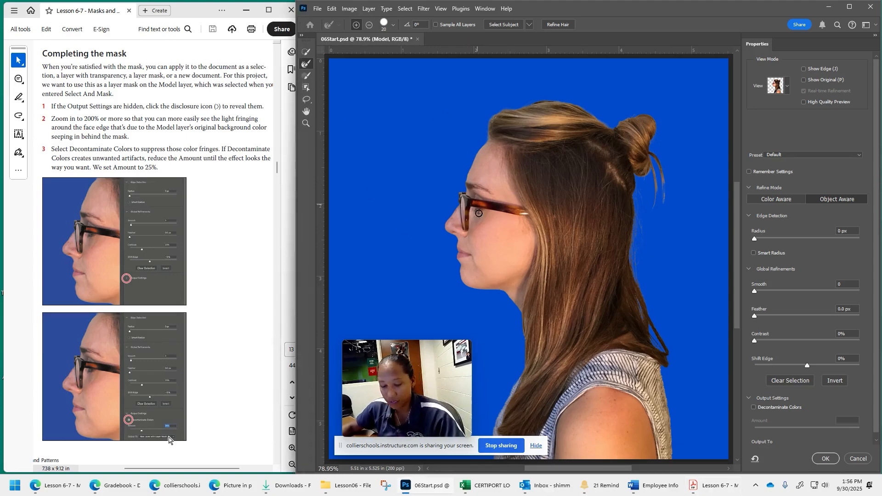
pyautogui.scroll(3, 480, 213)
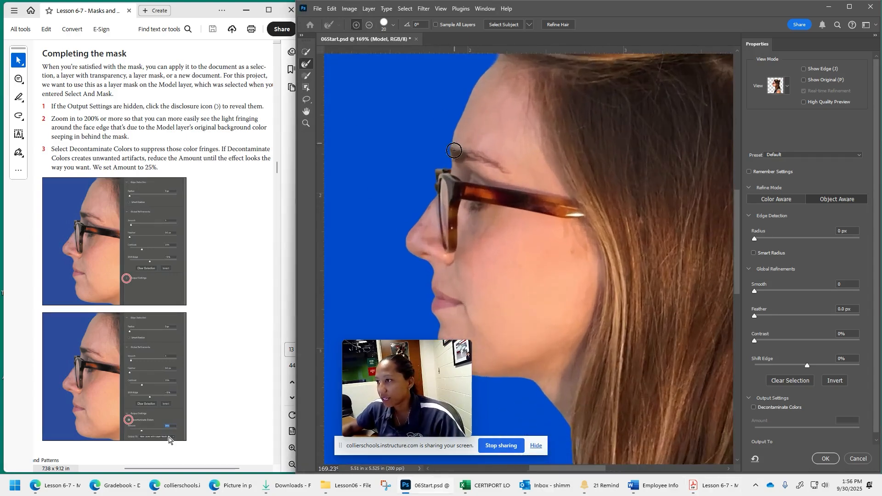
pyautogui.scroll(-3, 478, 274)
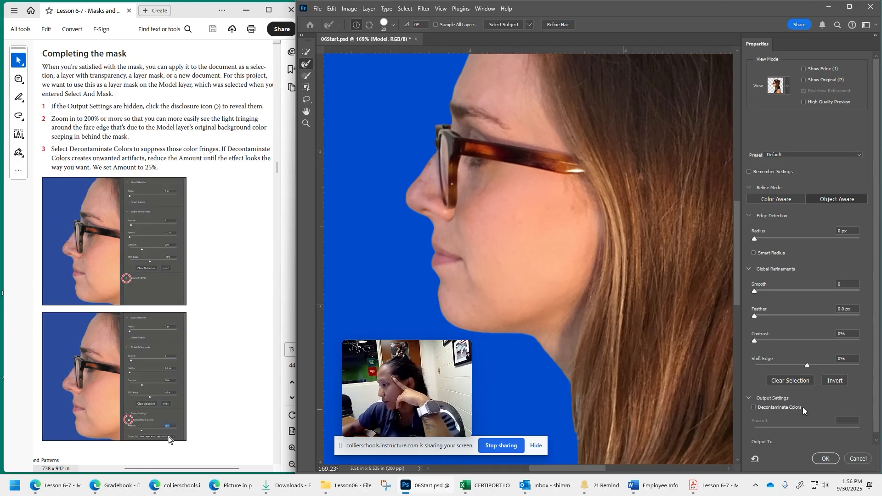
pyautogui.scroll(-1, 823, 404)
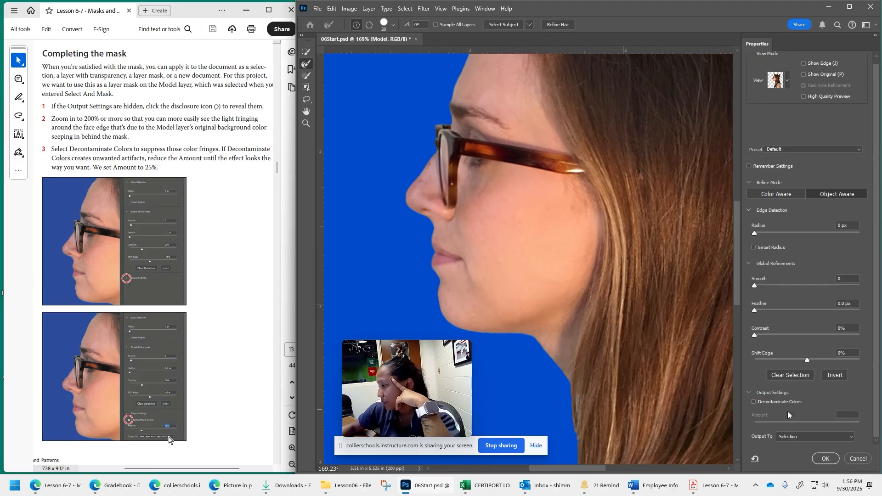
pyautogui.click(754, 403)
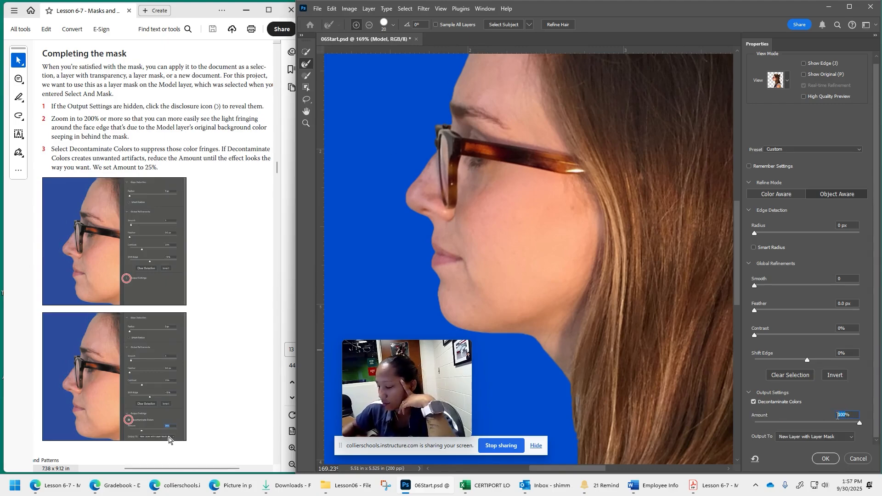
pyautogui.write('25')
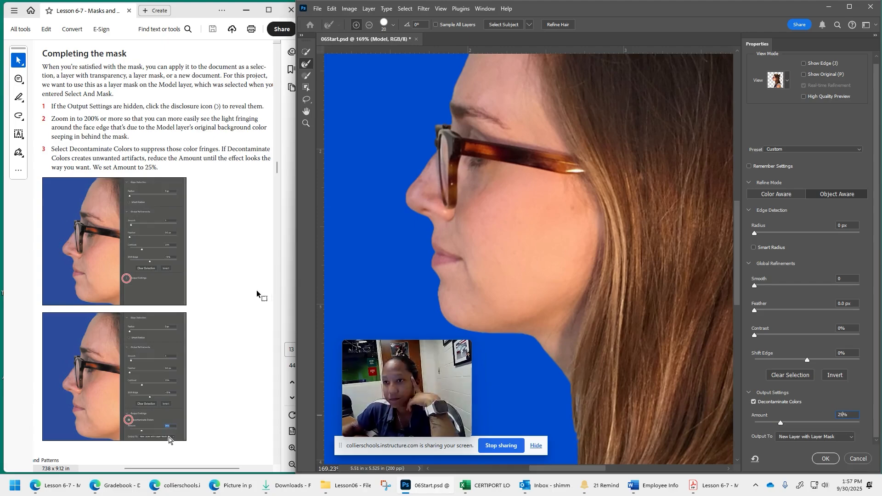
# - Follow step 4 and apply the Select and Mask result, output to New Layer with Layer Mask
pyautogui.scroll(-5, 222, 290)
pyautogui.scroll(-1, 222, 291)
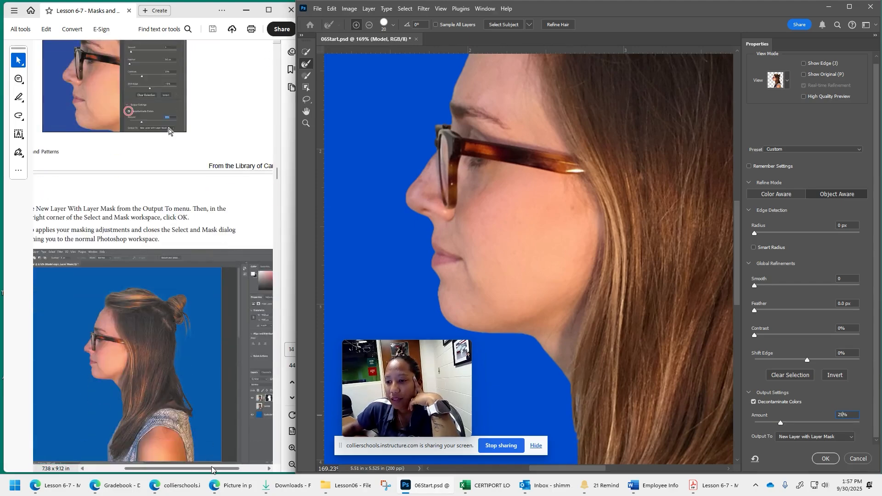
pyautogui.moveTo(212, 469); pyautogui.dragTo(199, 468)
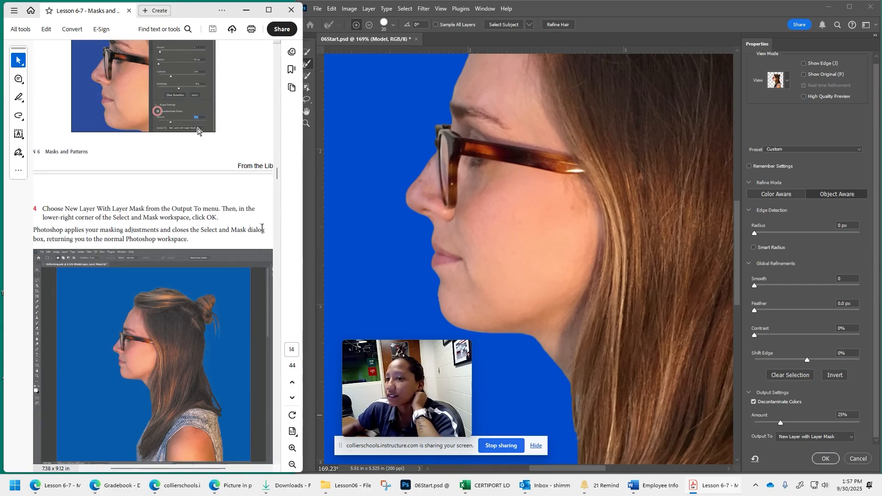
pyautogui.click(826, 460)
pyautogui.click(826, 460)
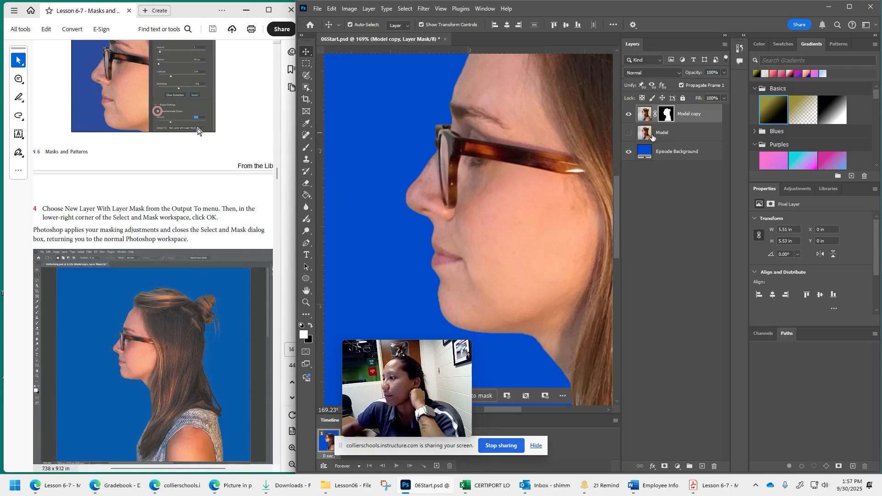
# - Read step 5 about editing the generated mask and select the layer mask of the Model copy layer
pyautogui.scroll(-8, 197, 131)
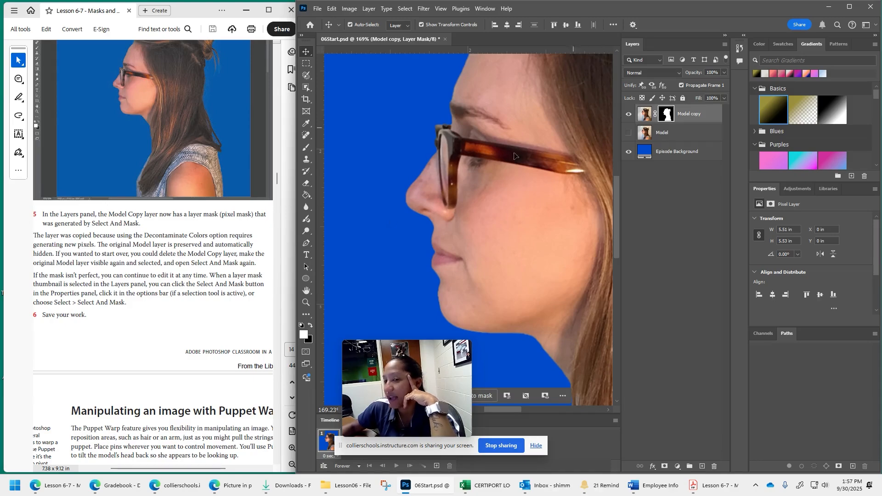
pyautogui.scroll(-1, 159, 313)
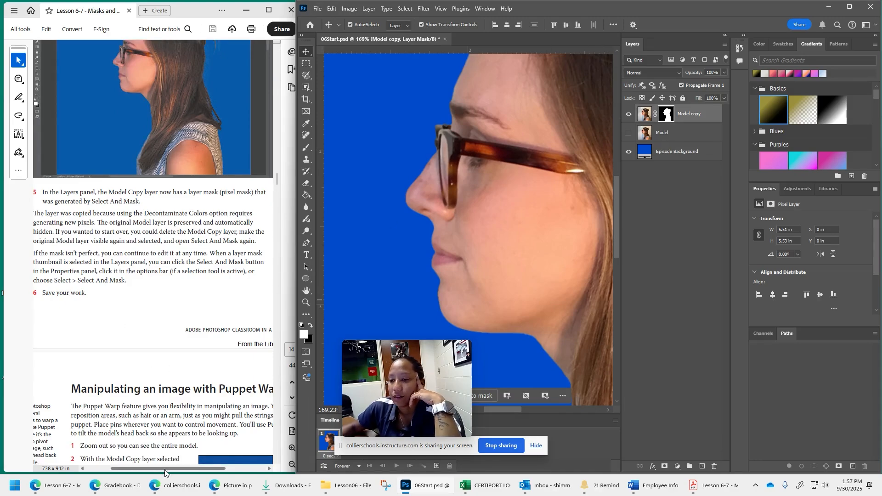
pyautogui.moveTo(167, 469); pyautogui.dragTo(161, 469)
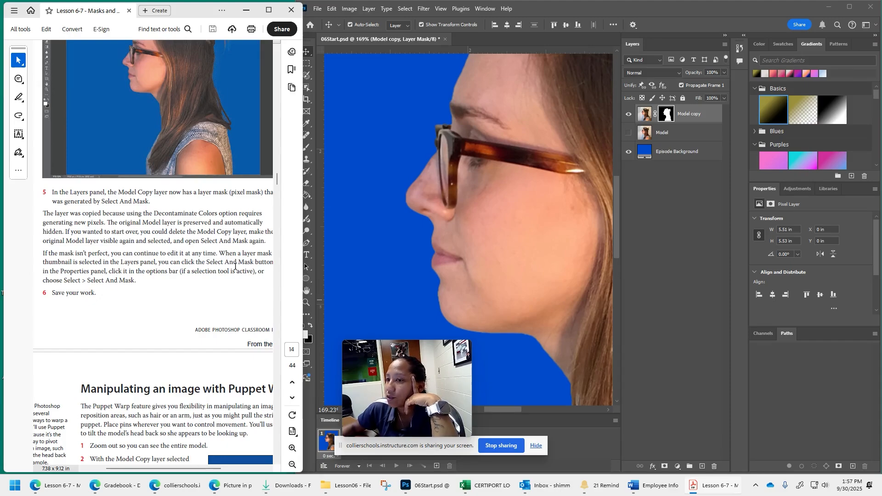
pyautogui.moveTo(206, 470); pyautogui.dragTo(203, 470)
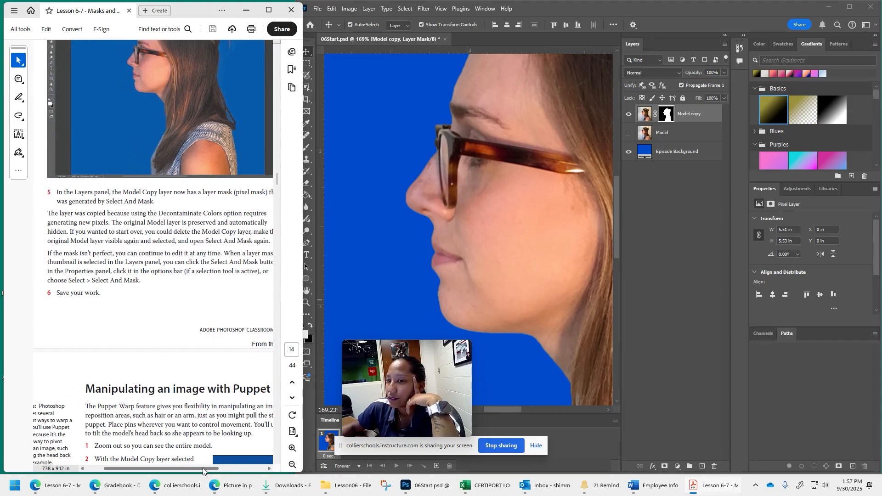
pyautogui.click(667, 117)
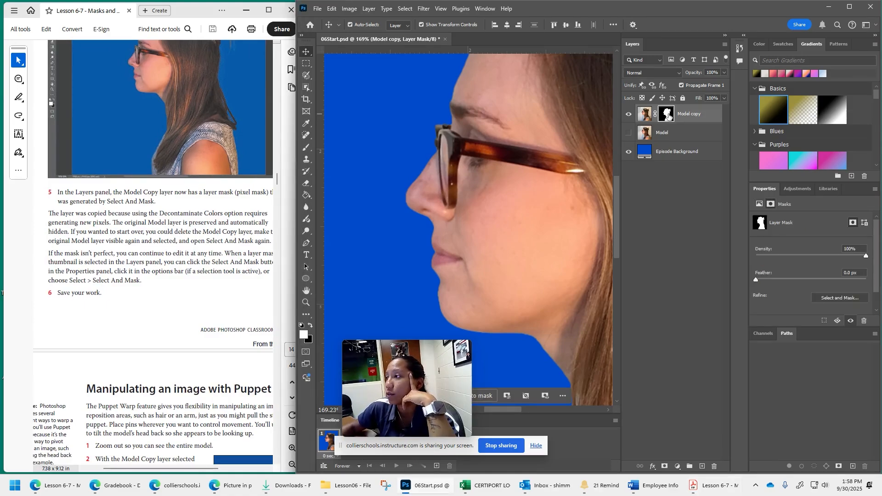
# - Reopen the Model copy layer mask in Select and Mask, choosing to enter that workspace, and accept the mask with its current settings
pyautogui.doubleClick(668, 117)
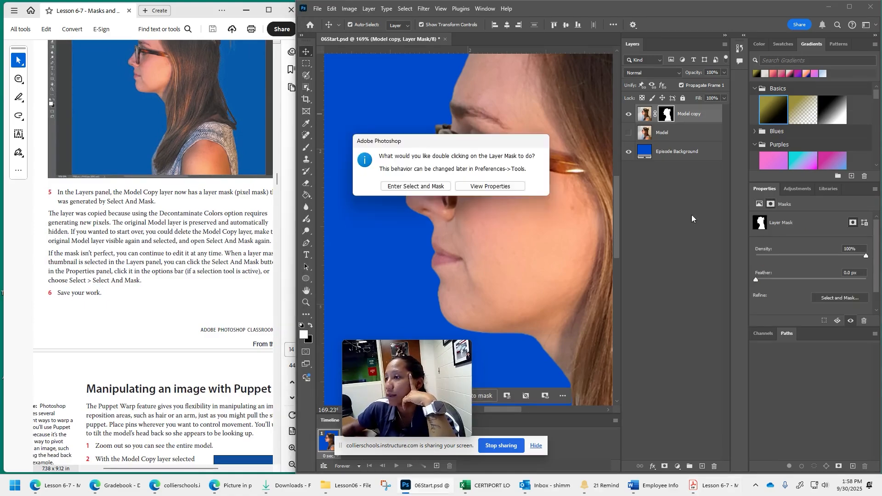
pyautogui.click(409, 187)
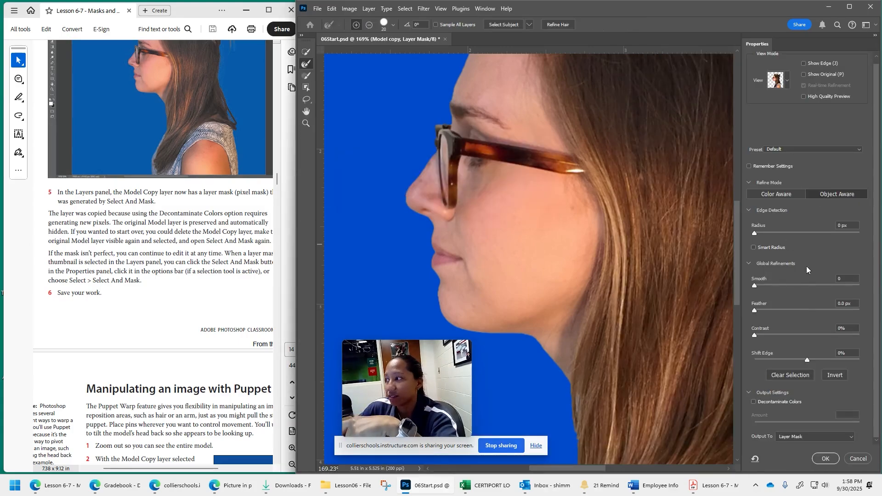
pyautogui.click(833, 461)
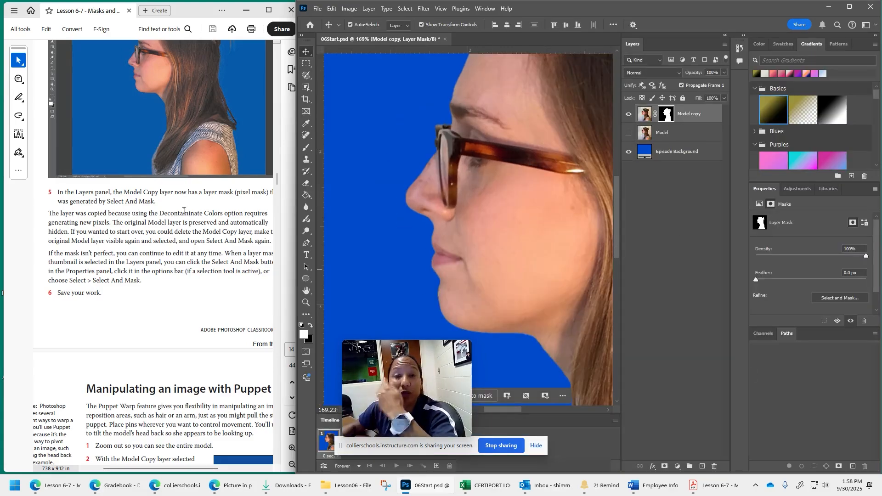
# - Continue to the Puppet Warp instructions, narrow the Photoshop window, and widen the PDF window beside it
pyautogui.scroll(-5, 183, 210)
pyautogui.hscroll(2, 183, 210)
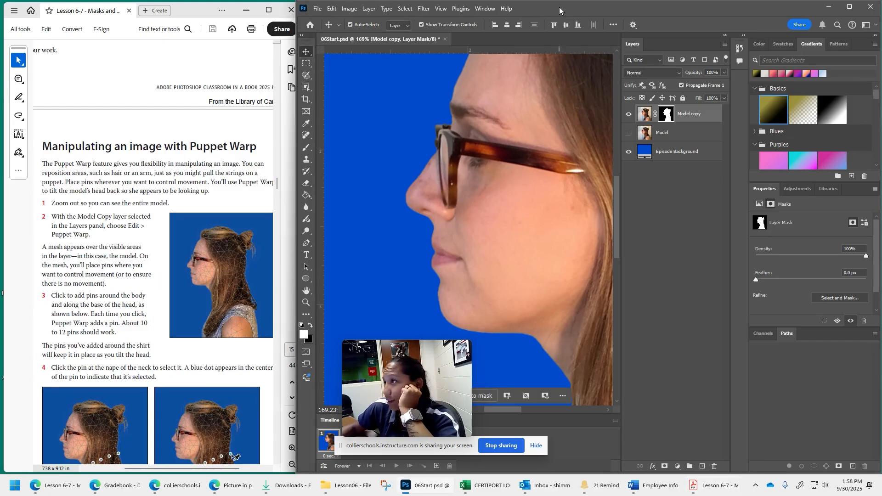
pyautogui.moveTo(297, 156); pyautogui.dragTo(340, 159)
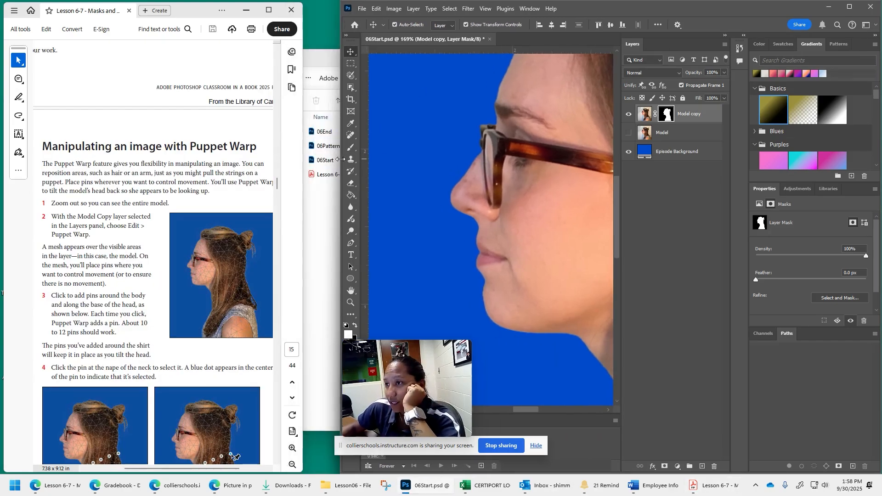
pyautogui.moveTo(303, 200); pyautogui.dragTo(341, 199)
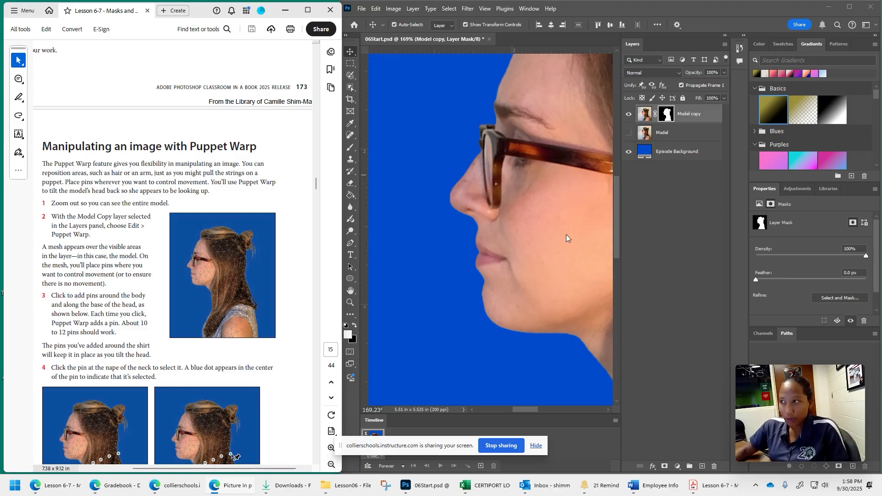
# - Follow steps 1 and 2 by fitting the entire model in view and starting Puppet Warp on the Model copy layer
pyautogui.click(543, 195)
pyautogui.hotkey('ctrl', '0')
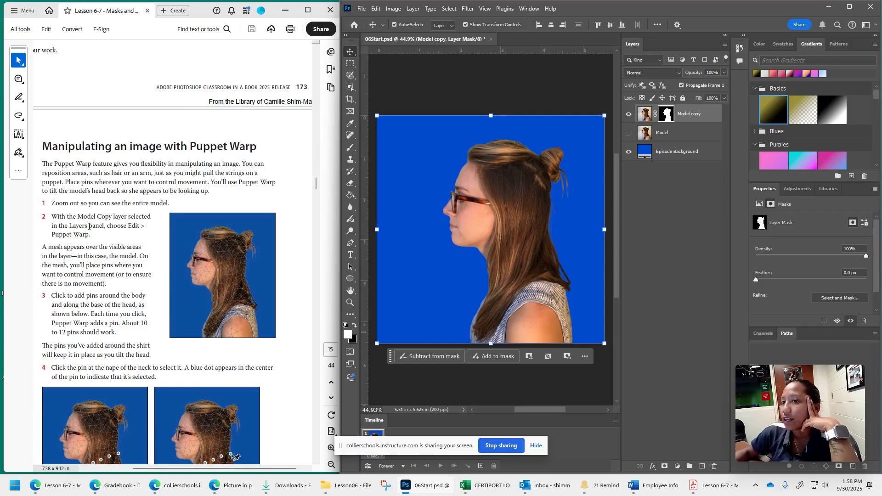
pyautogui.click(696, 123)
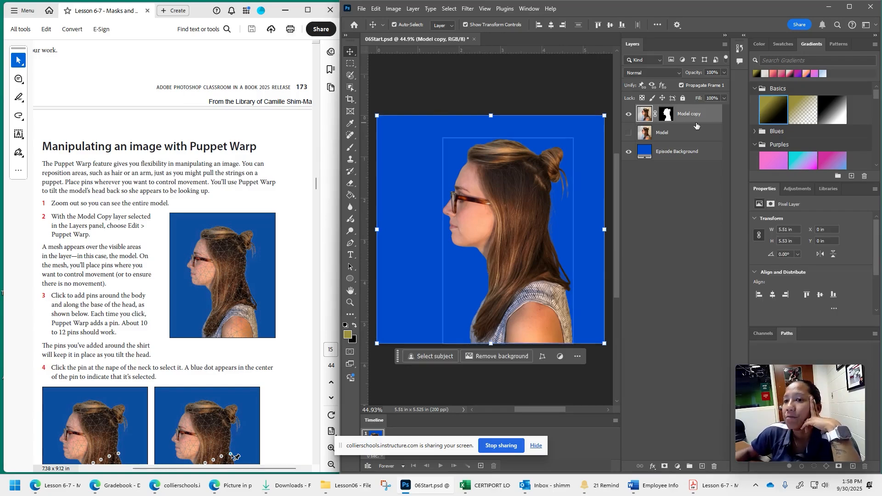
pyautogui.click(376, 8)
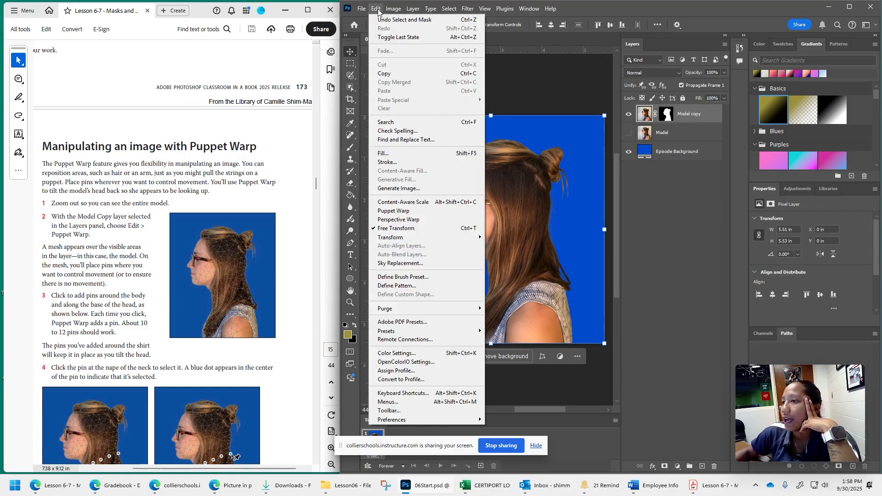
pyautogui.click(399, 211)
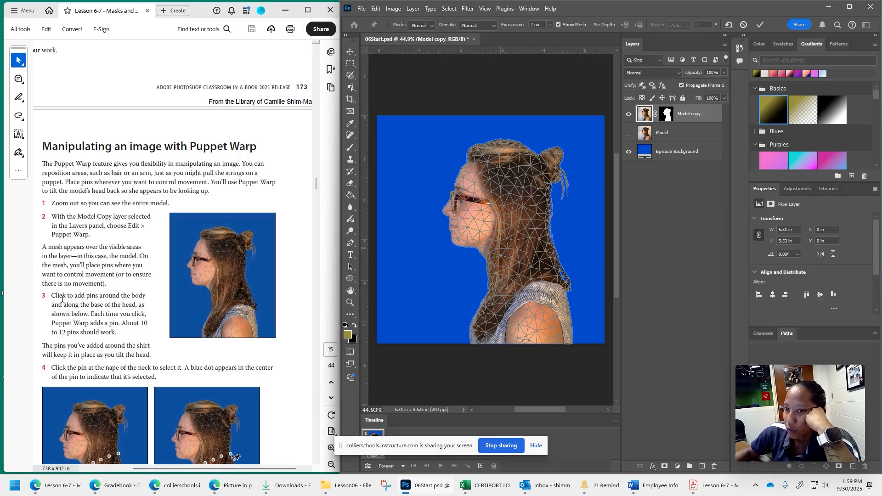
# - Read steps 3 and 4 and place Puppet Warp pins along the base of the head from the throat to the nape
pyautogui.scroll(-1, 57, 298)
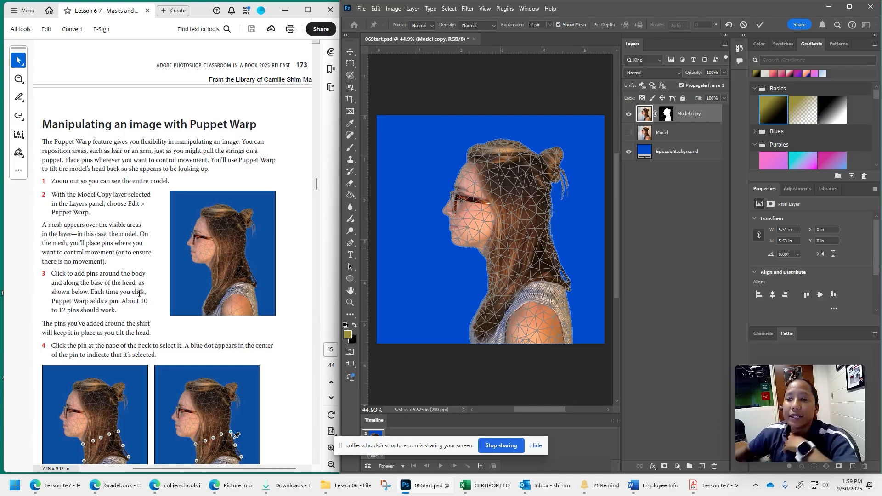
pyautogui.scroll(-2, 138, 293)
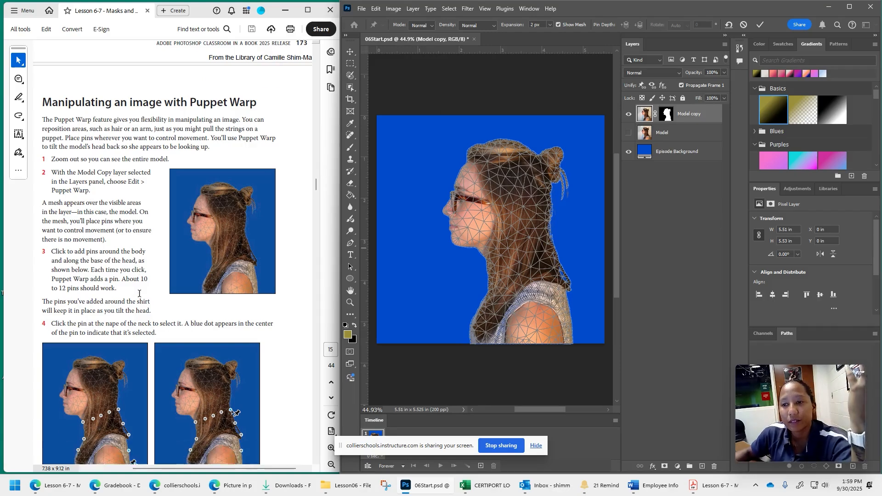
pyautogui.scroll(-2, 89, 248)
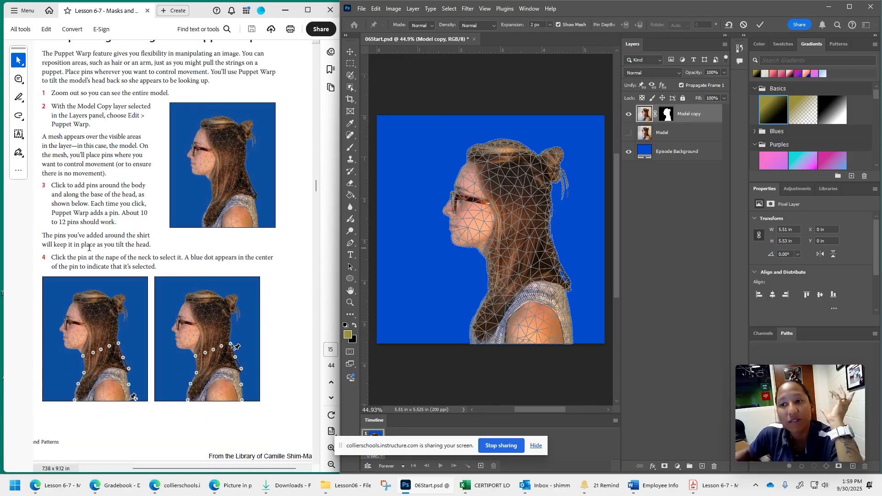
pyautogui.scroll(-3, 77, 223)
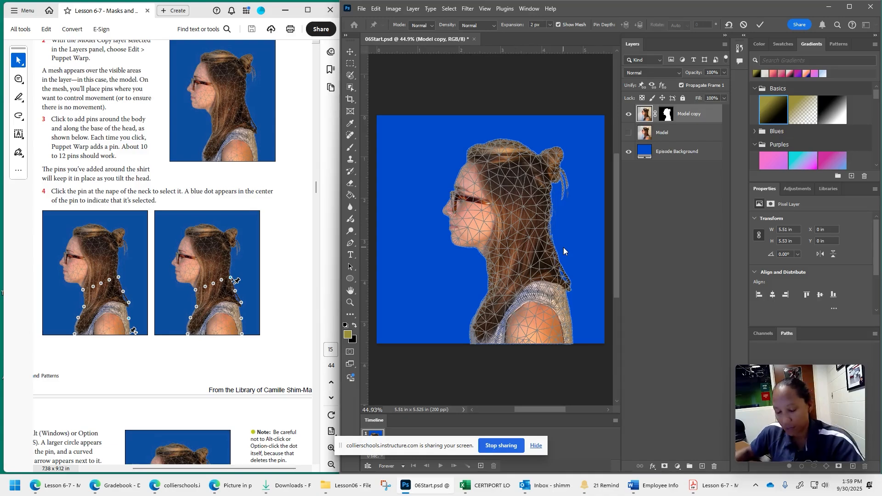
pyautogui.scroll(2, 564, 247)
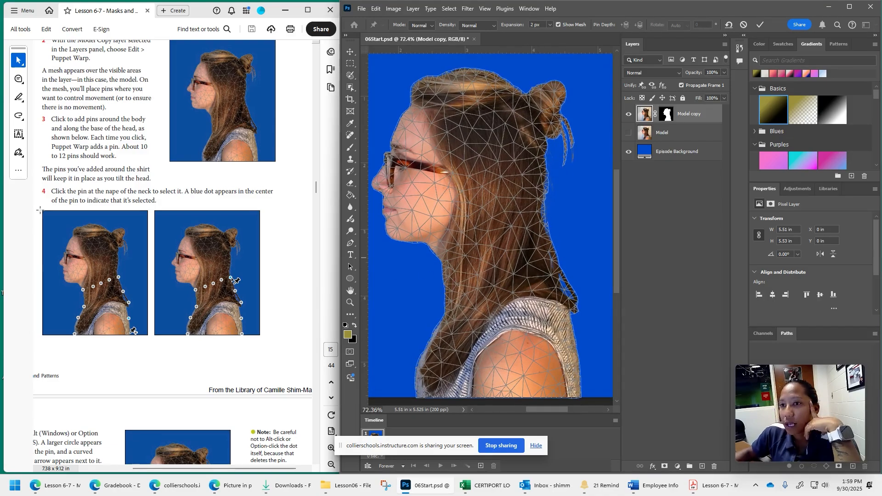
pyautogui.click(448, 279)
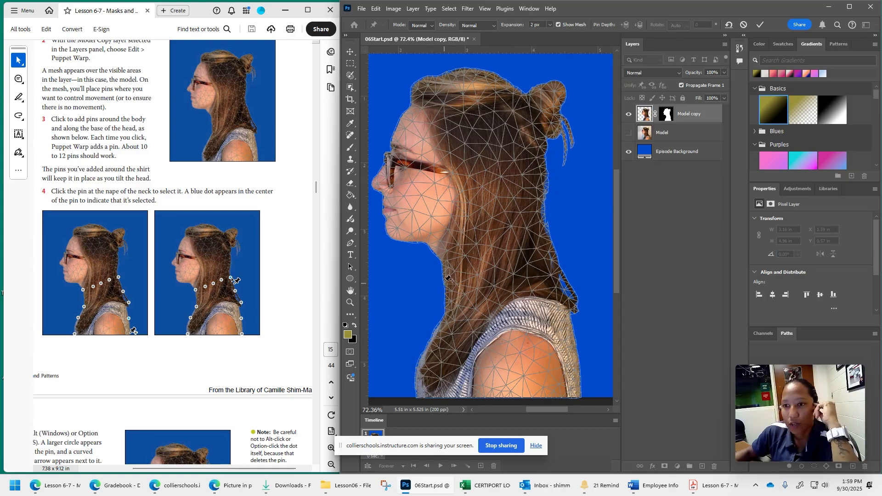
pyautogui.click(443, 268)
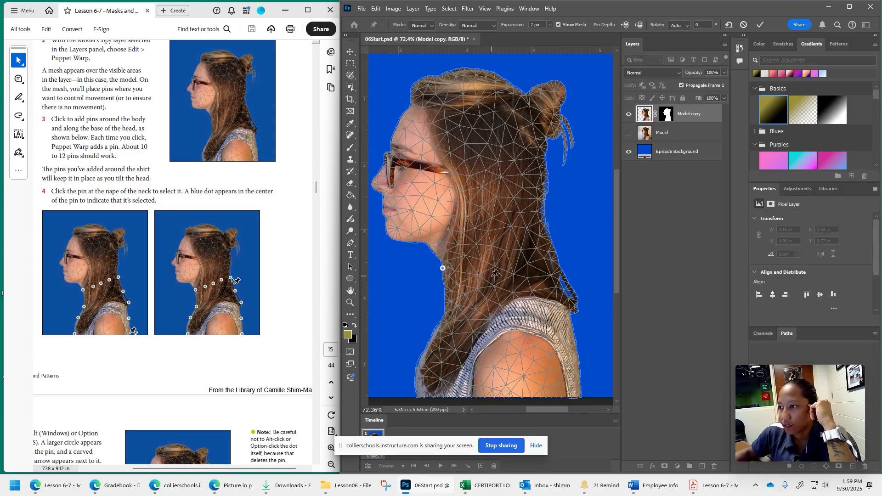
pyautogui.click(466, 262)
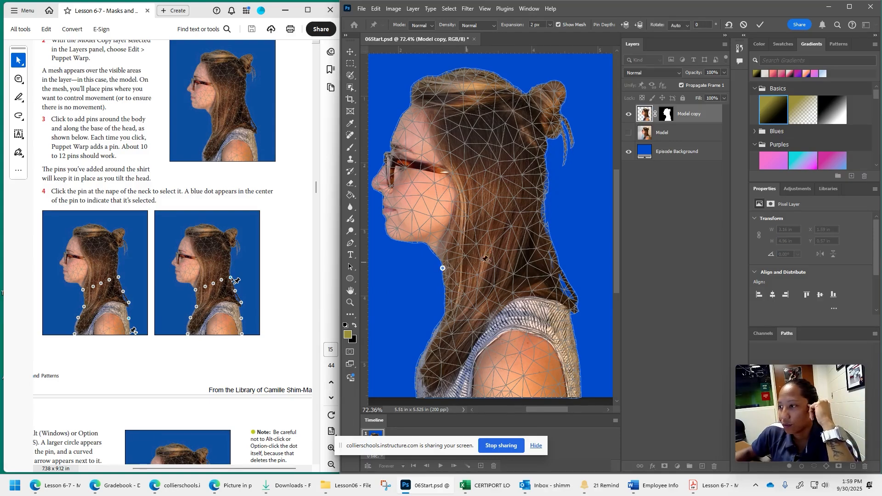
pyautogui.click(482, 258)
pyautogui.click(508, 250)
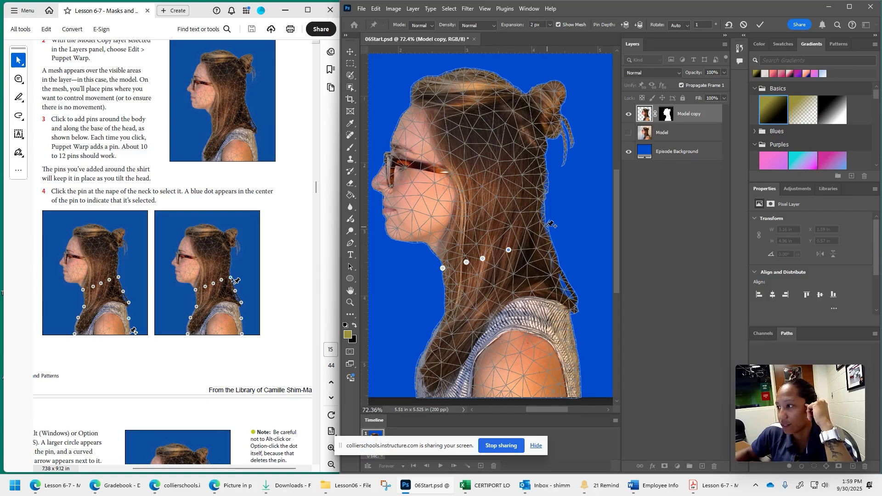
pyautogui.click(545, 225)
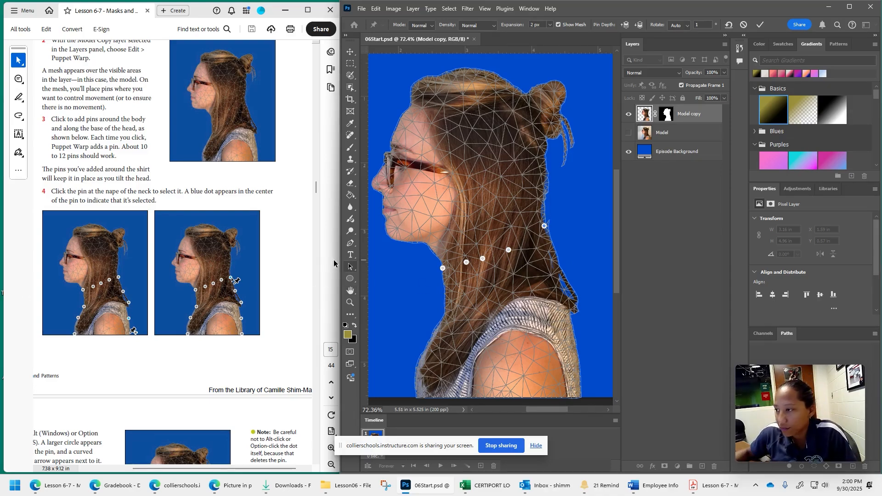
# - Add Puppet Warp pins down the front of the hair and down the back to the shirt's lower edge
pyautogui.click(446, 313)
pyautogui.click(425, 347)
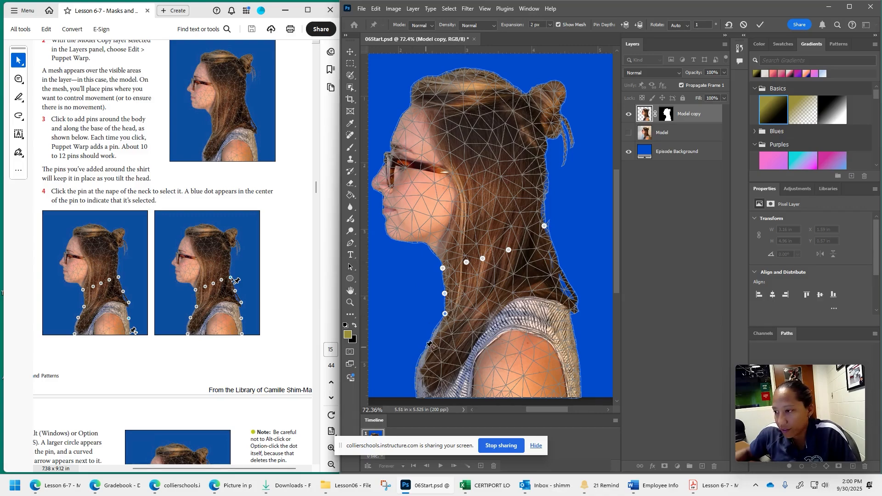
pyautogui.click(416, 396)
pyautogui.click(559, 265)
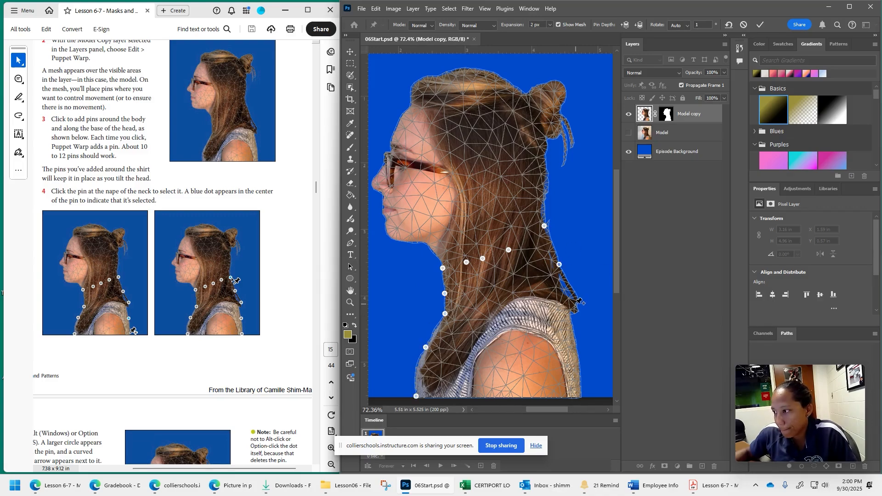
pyautogui.click(577, 301)
pyautogui.click(576, 339)
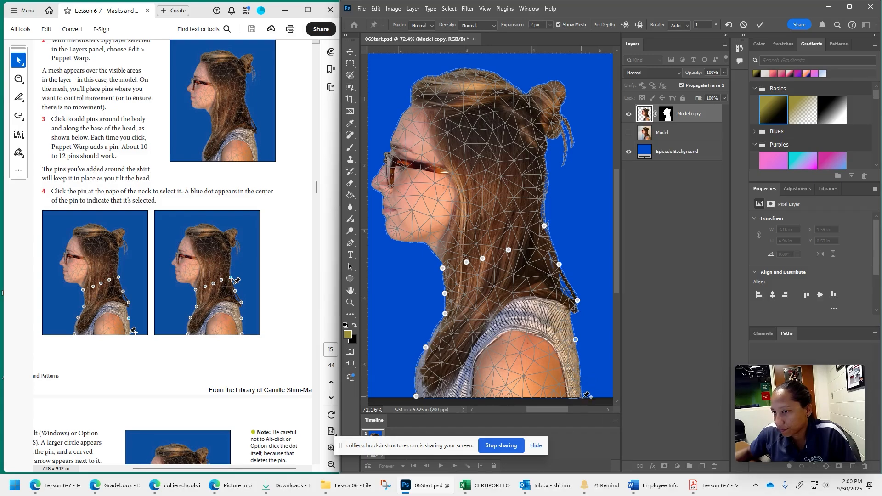
pyautogui.click(580, 392)
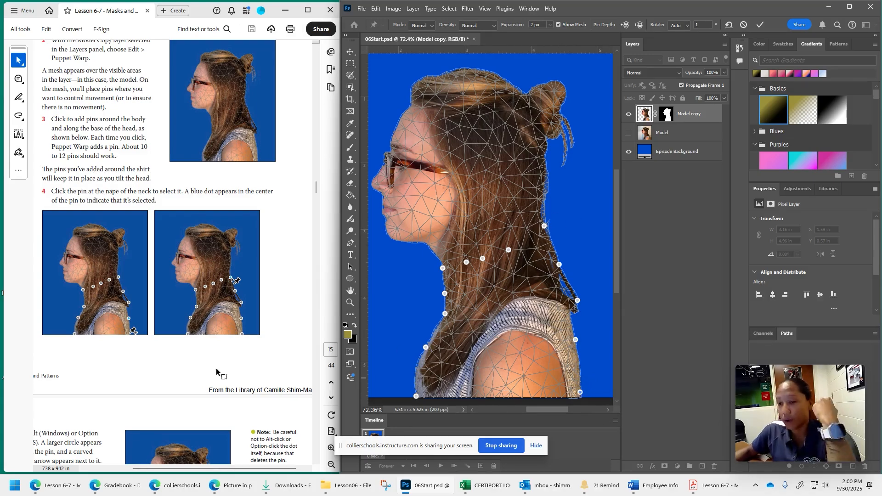
# - Read step 5 about rotating the head and shift the pin at the nape of the neck slightly downward
pyautogui.scroll(-5, 107, 298)
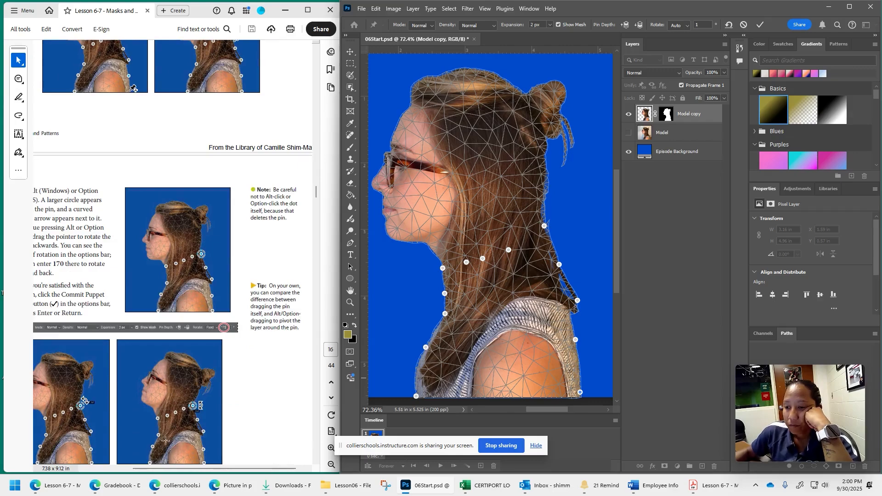
pyautogui.moveTo(195, 468); pyautogui.dragTo(176, 468)
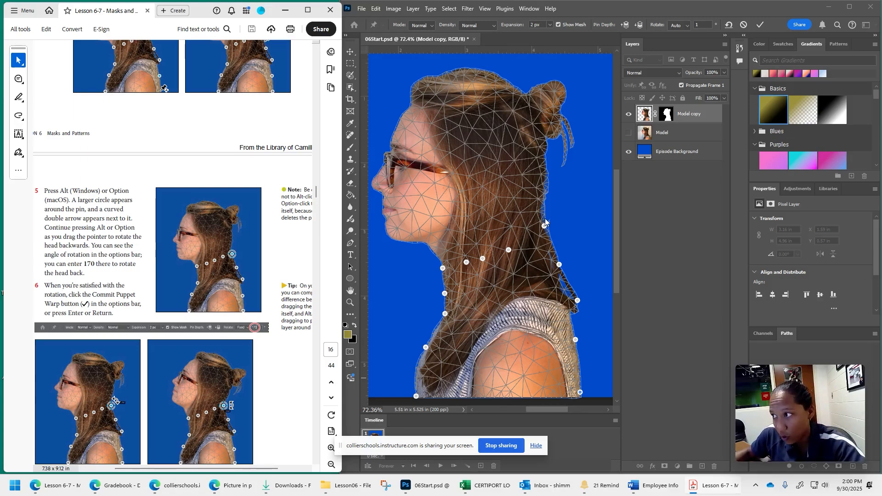
pyautogui.click(569, 210)
pyautogui.press('alt')
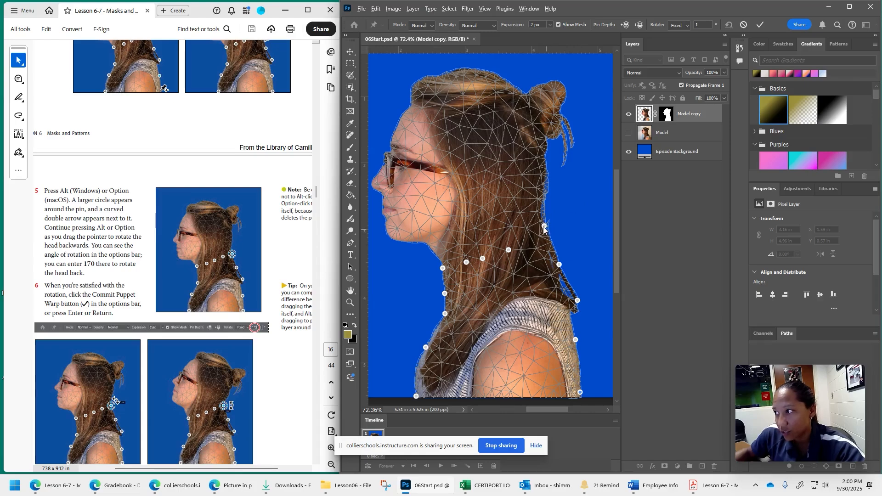
pyautogui.moveTo(544, 226); pyautogui.dragTo(544, 235)
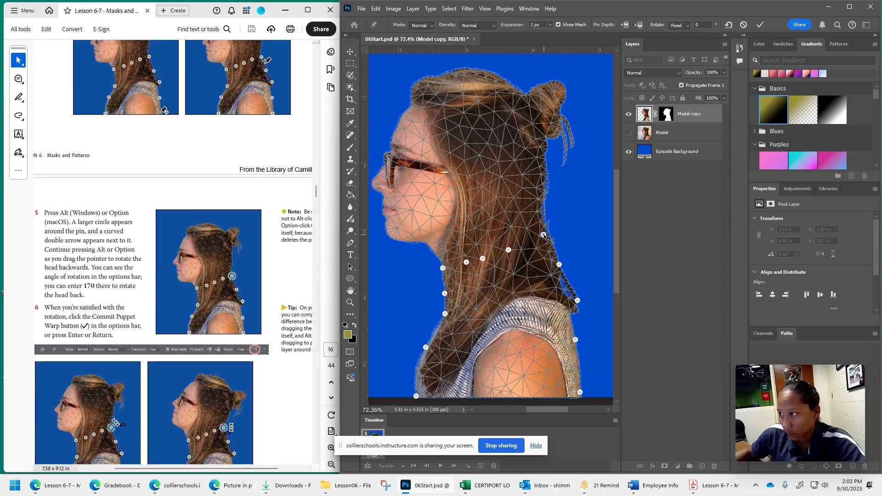
pyautogui.press('alt')
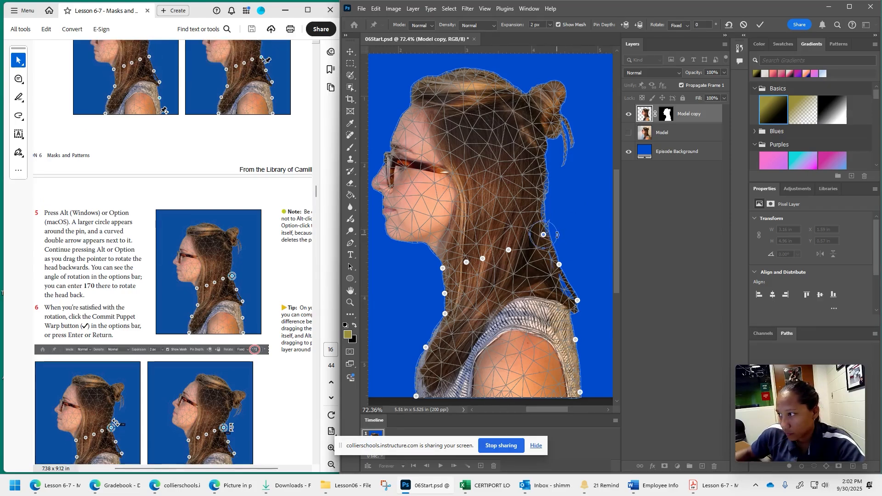
pyautogui.moveTo(557, 235)
pyautogui.mouseDown()
pyautogui.moveTo(567, 231)
pyautogui.moveTo(561, 248)
pyautogui.mouseUp()
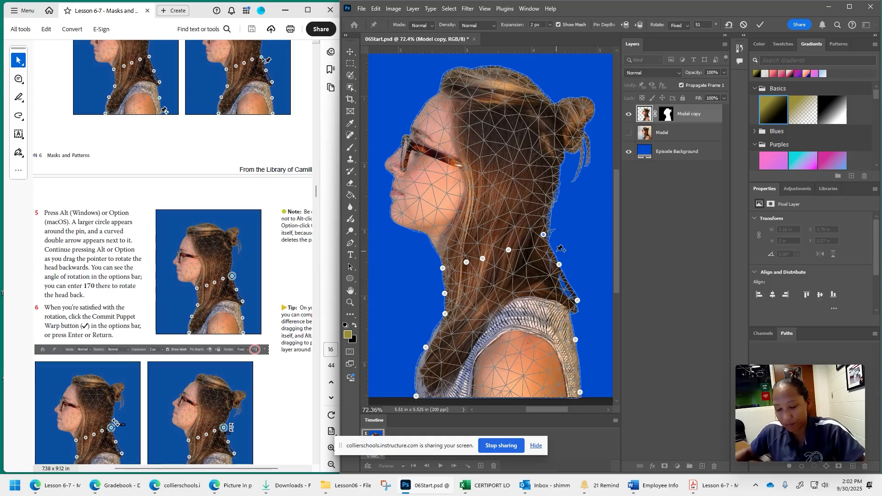
pyautogui.hotkey('ctrl', 'z')
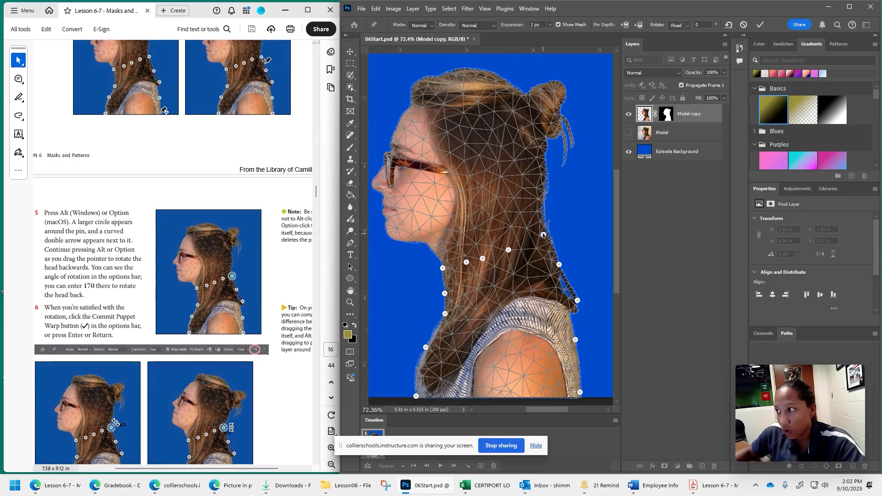
# - Replace the pin at the nape of the neck and rotate the head backwards around it to about 89 degrees
pyautogui.keyDown('alt'); pyautogui.click(543, 234); pyautogui.keyUp('alt')
pyautogui.click(541, 235)
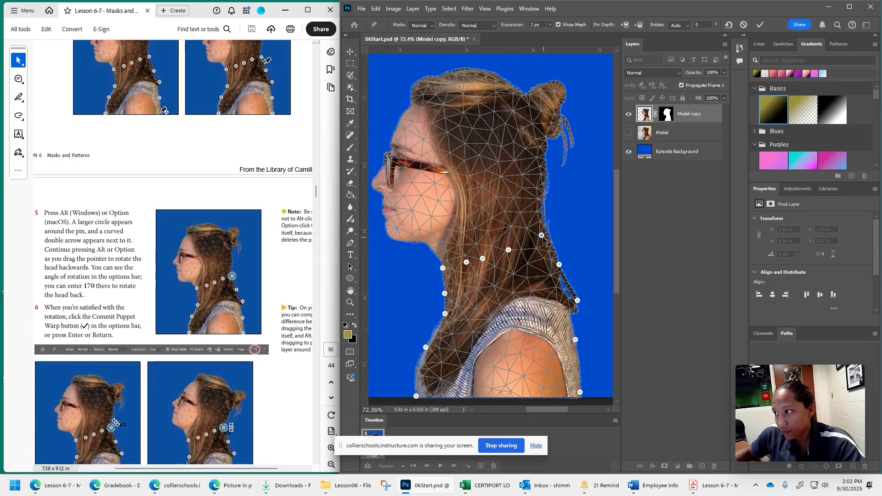
pyautogui.moveTo(544, 237)
pyautogui.mouseDown()
pyautogui.moveTo(545, 256)
pyautogui.moveTo(543, 236)
pyautogui.moveTo(555, 253)
pyautogui.moveTo(495, 271)
pyautogui.moveTo(521, 221)
pyautogui.moveTo(479, 291)
pyautogui.moveTo(516, 257)
pyautogui.moveTo(533, 219)
pyautogui.moveTo(562, 229)
pyautogui.moveTo(553, 262)
pyautogui.moveTo(542, 247)
pyautogui.moveTo(551, 251)
pyautogui.moveTo(549, 233)
pyautogui.mouseUp()
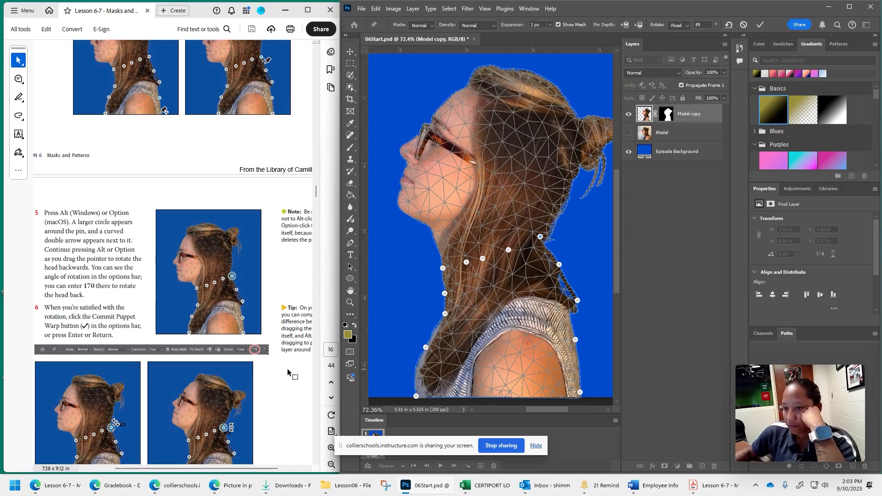
# - Read step 6 of the lesson and commit the Puppet Warp on the Model copy layer
pyautogui.scroll(-2, 287, 368)
pyautogui.scroll(-1, 260, 349)
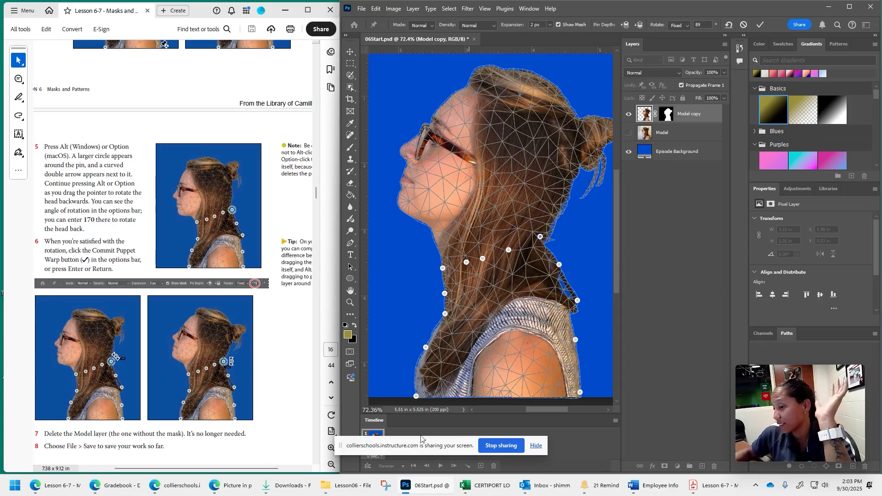
pyautogui.click(616, 421)
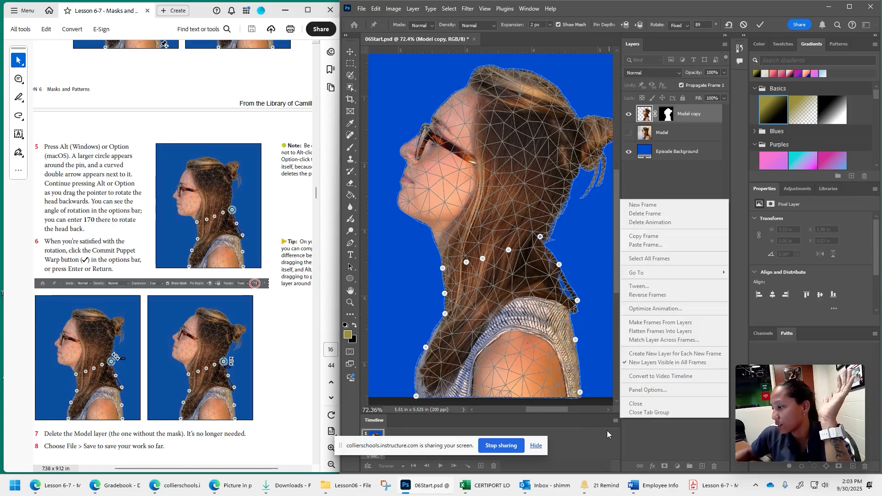
pyautogui.click(608, 431)
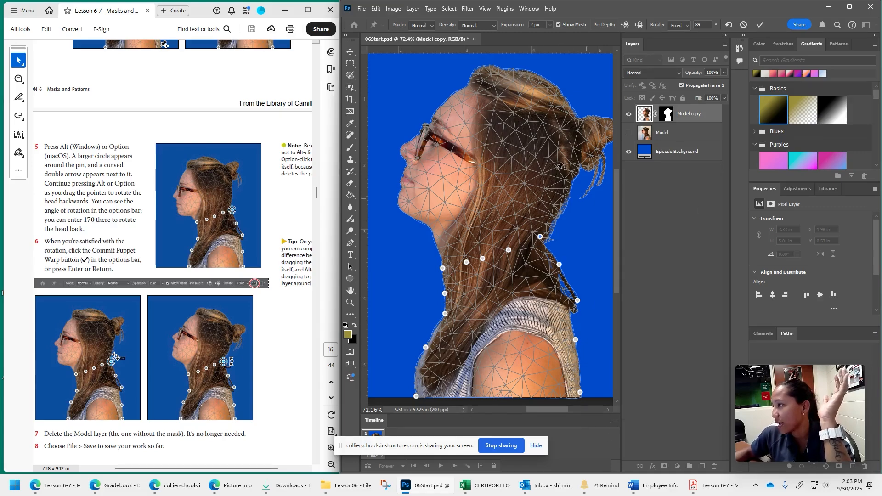
pyautogui.click(761, 26)
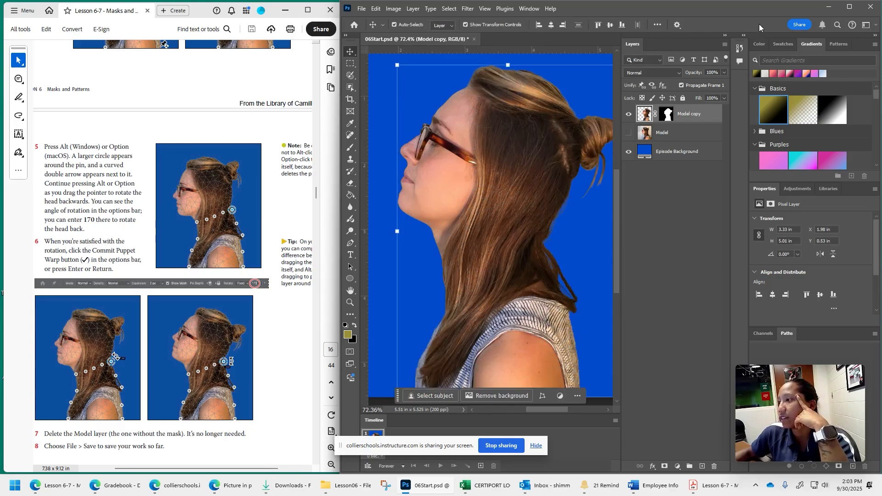
# - Delete the unmasked Model layer as described in step 7 and save the file
pyautogui.scroll(-3, 259, 324)
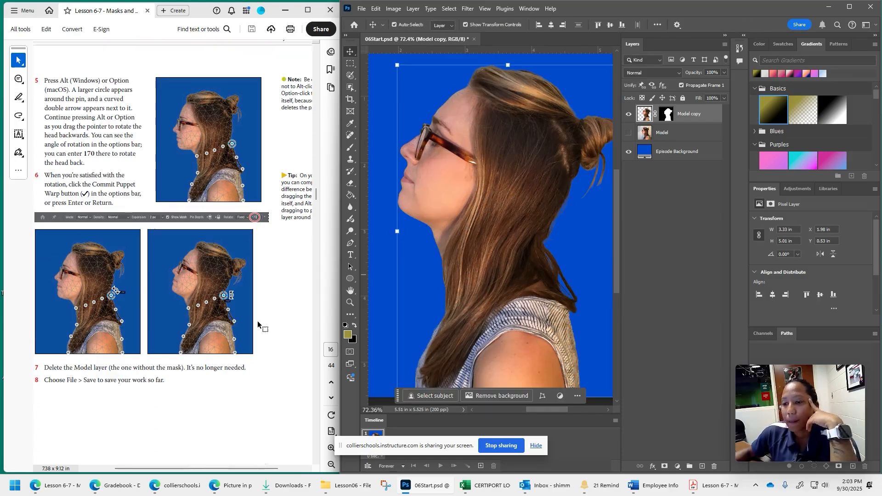
pyautogui.scroll(-4, 258, 324)
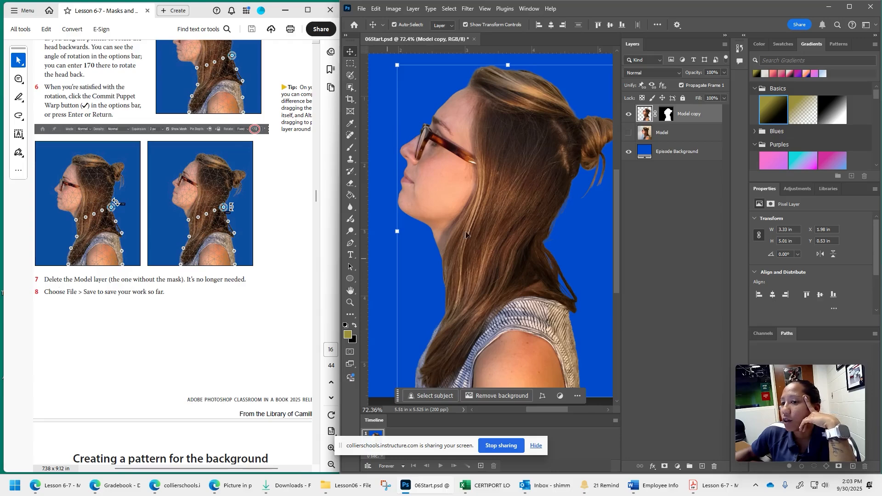
pyautogui.click(694, 167)
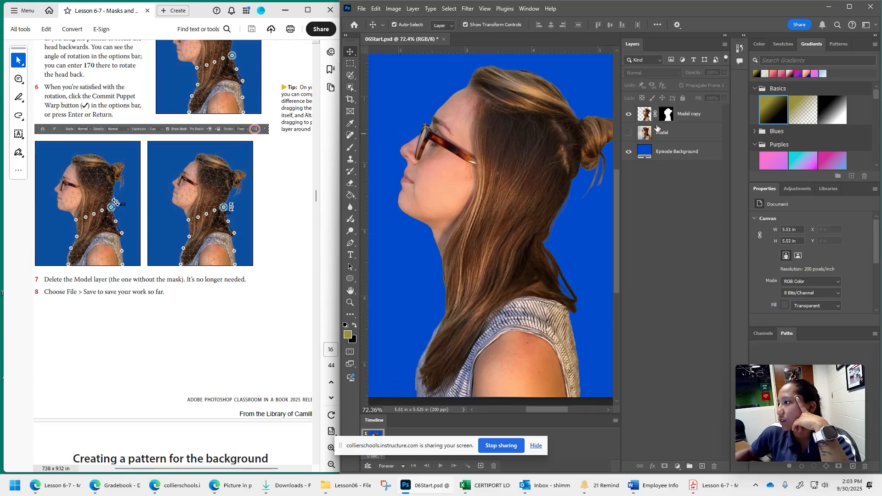
pyautogui.click(658, 132)
pyautogui.press('Delete')
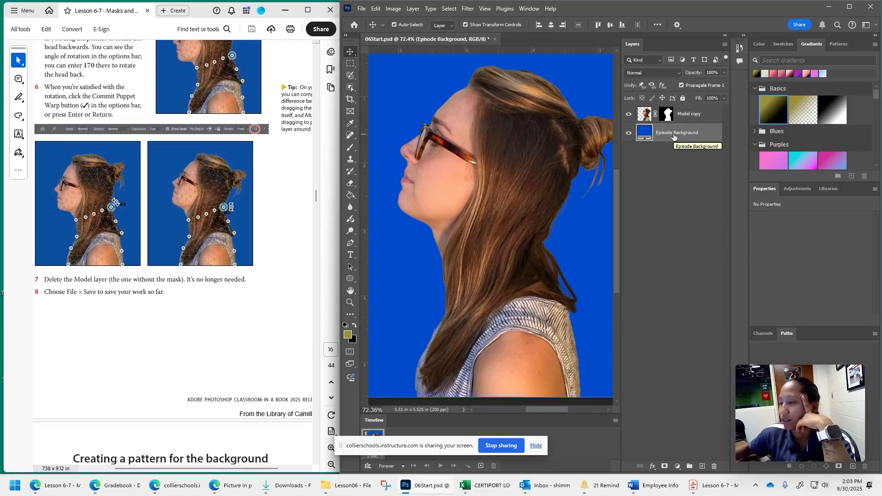
pyautogui.click(362, 8)
pyautogui.click(368, 115)
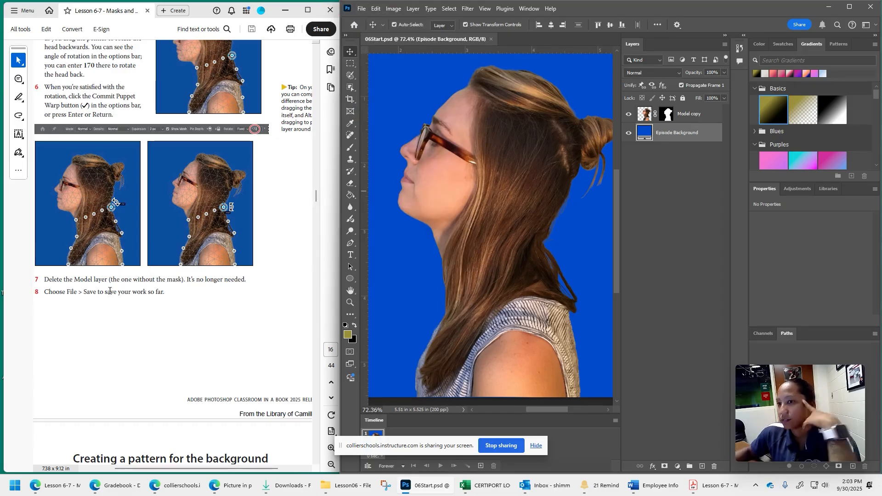
# - Go to the lesson section "Creating a pattern for the background" and open the document 06Pattern.psd
pyautogui.scroll(-6, 109, 291)
pyautogui.scroll(-2, 152, 315)
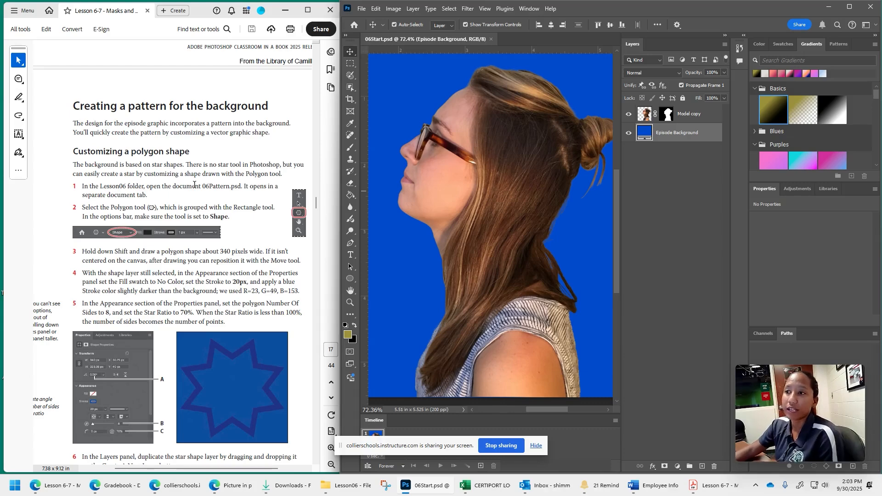
pyautogui.click(348, 279)
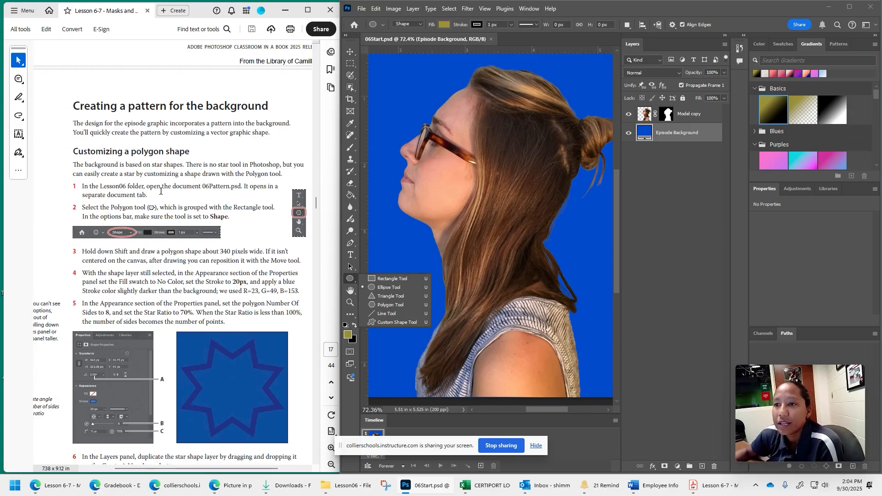
pyautogui.click(629, 10)
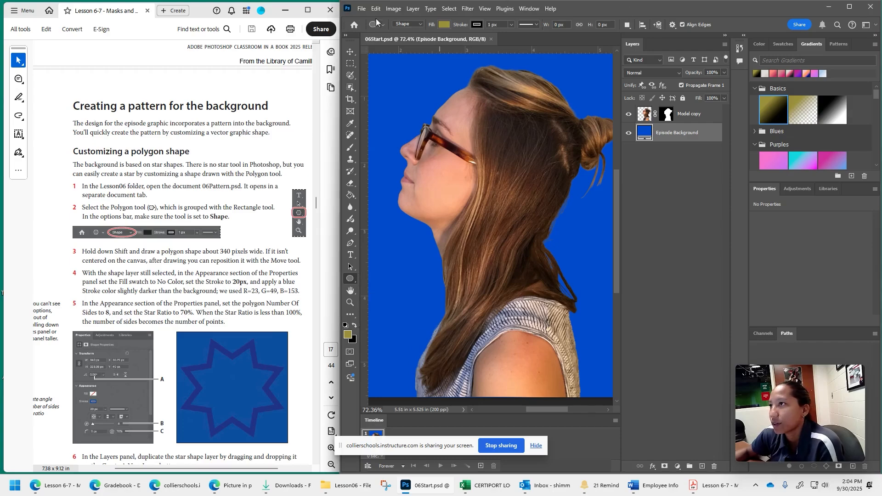
pyautogui.click(362, 9)
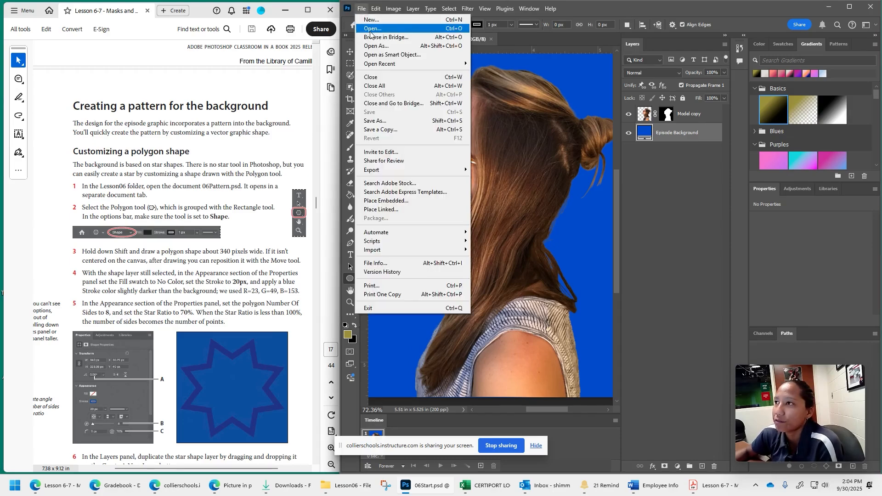
pyautogui.click(368, 29)
pyautogui.click(432, 90)
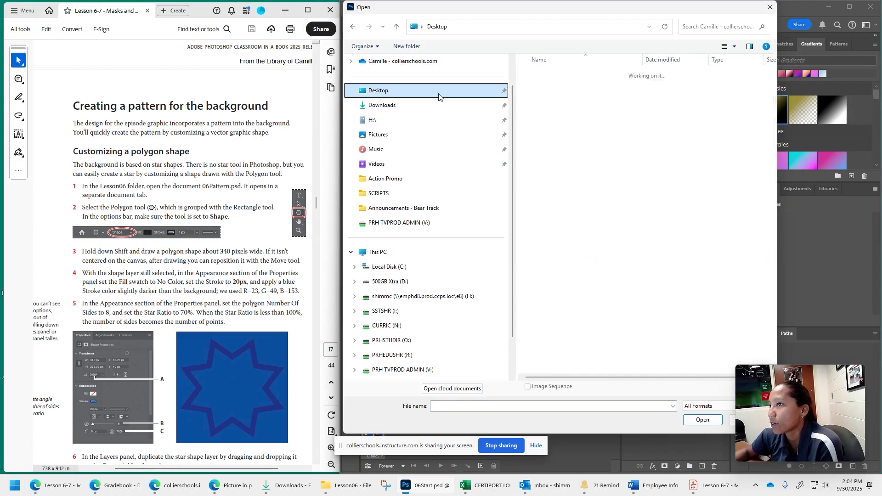
pyautogui.click(432, 105)
pyautogui.doubleClick(549, 113)
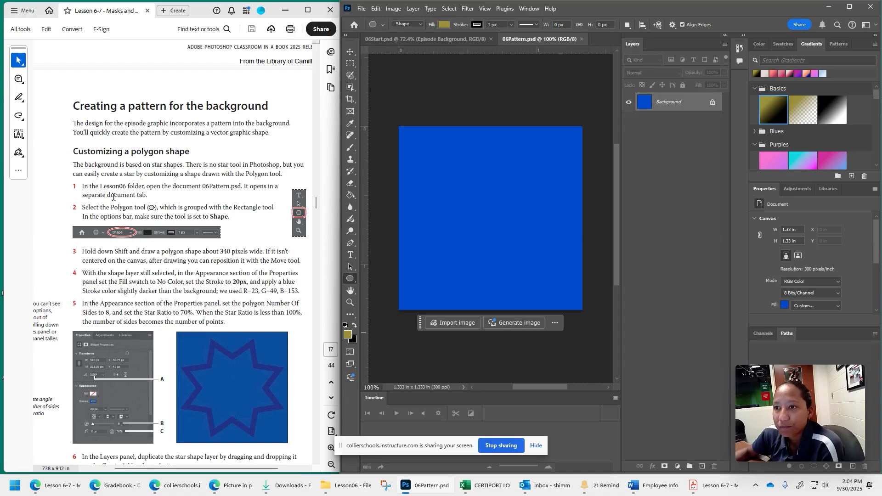
# - Activate the Polygon tool as described in step 2 and make sure its mode is Shape
pyautogui.moveTo(110, 208); pyautogui.dragTo(222, 208)
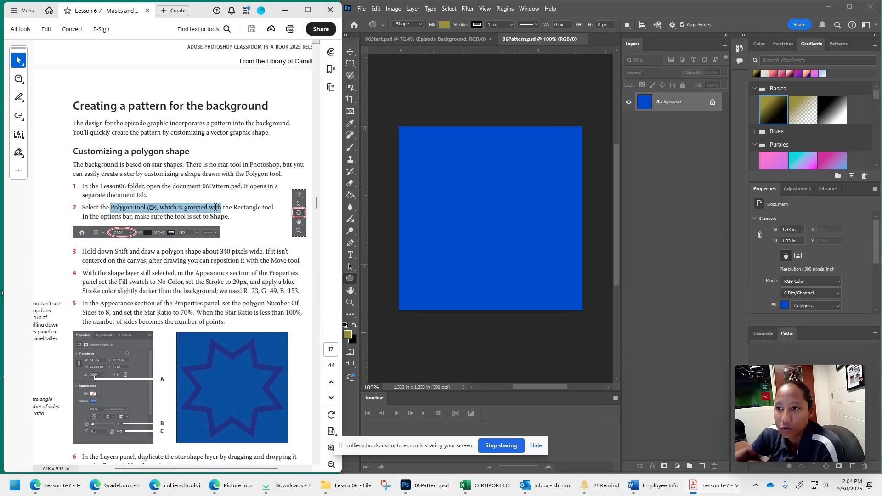
pyautogui.click(353, 280)
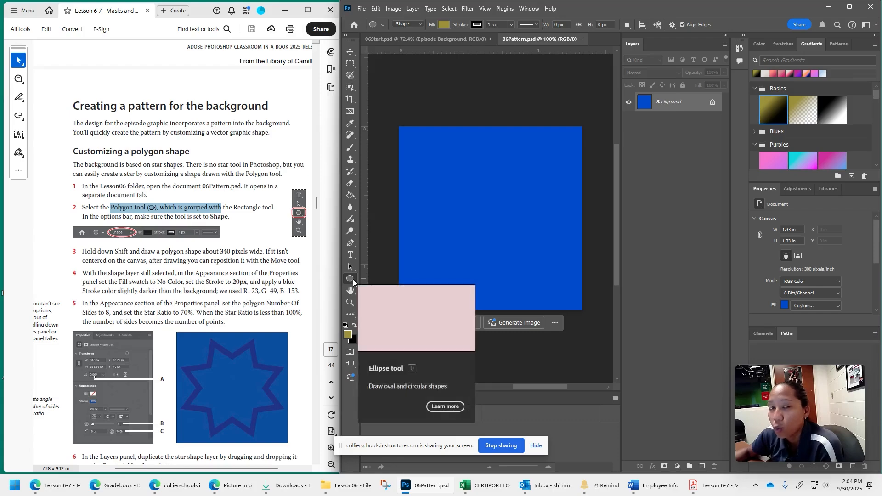
pyautogui.rightClick(350, 281)
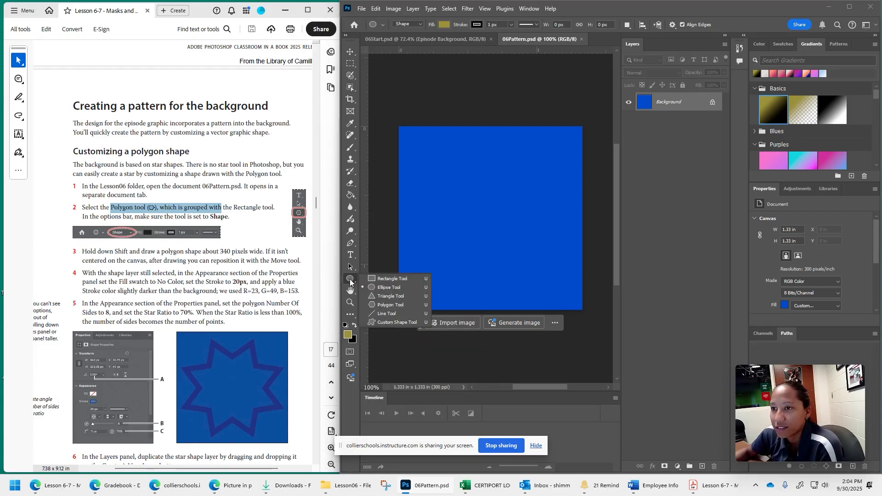
pyautogui.click(390, 305)
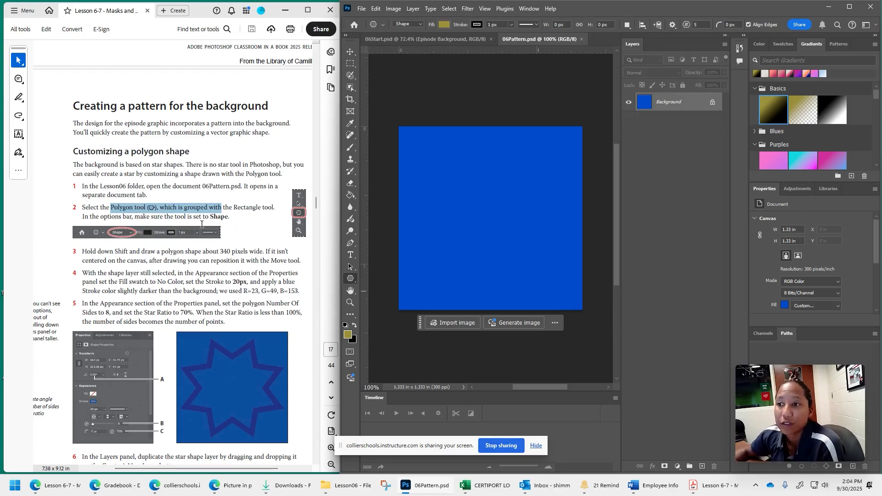
pyautogui.click(411, 25)
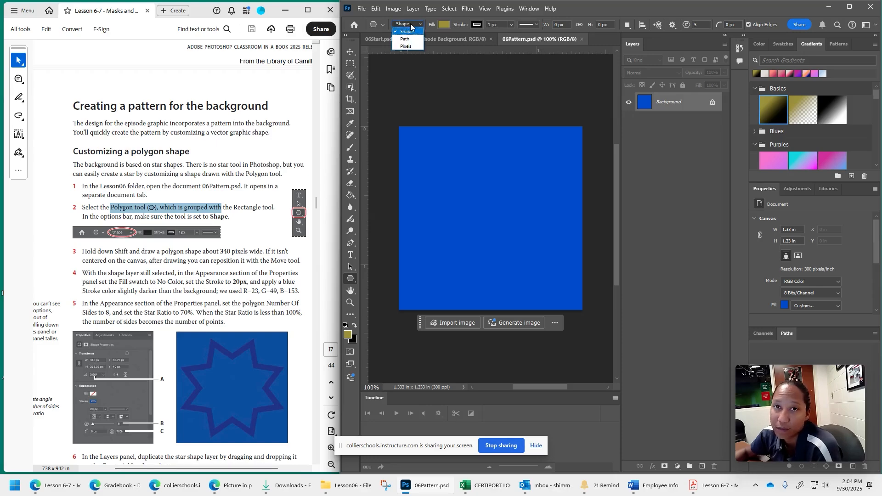
pyautogui.click(411, 25)
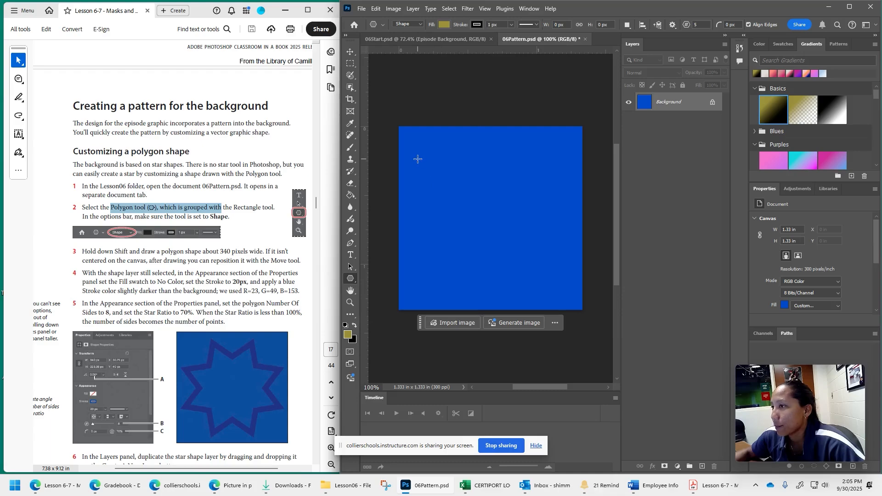
# - Draw a proportional five-sided polygon about 422 px wide and 402 px high, starting near the upper-left corner of the blue canvas
pyautogui.moveTo(420, 171); pyautogui.dragTo(508, 267)
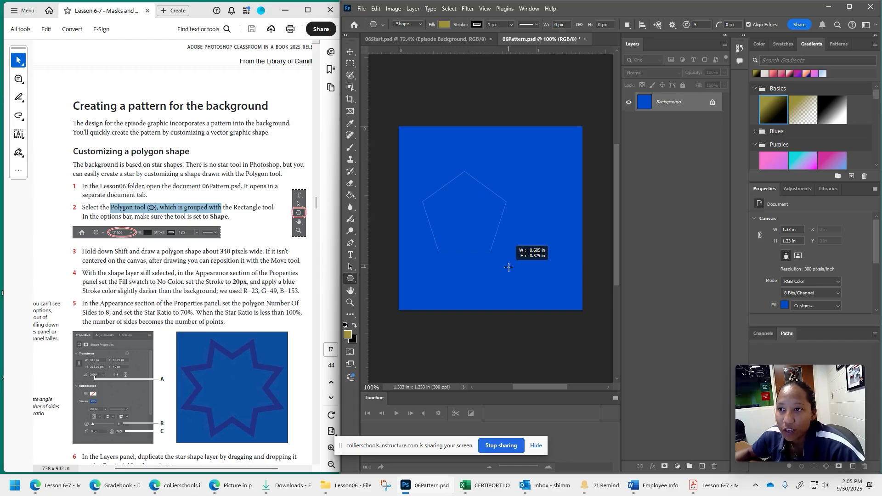
pyautogui.moveTo(509, 267); pyautogui.dragTo(576, 315)
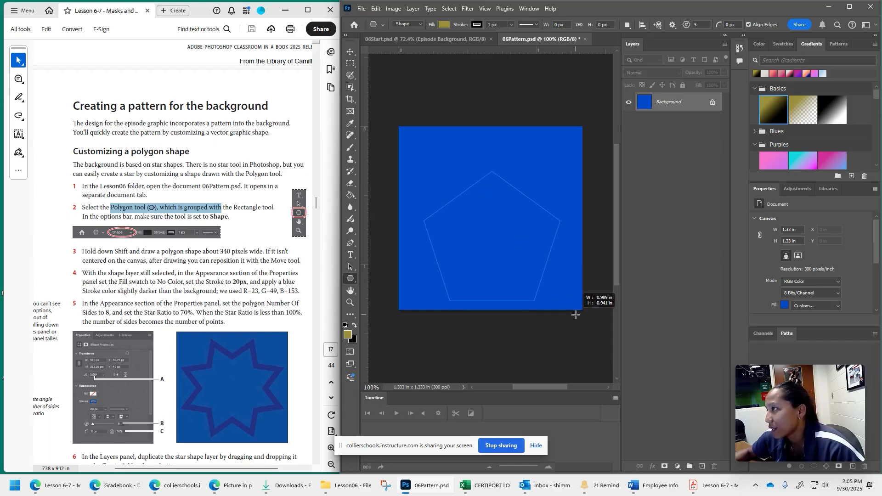
pyautogui.moveTo(575, 315); pyautogui.dragTo(506, 376)
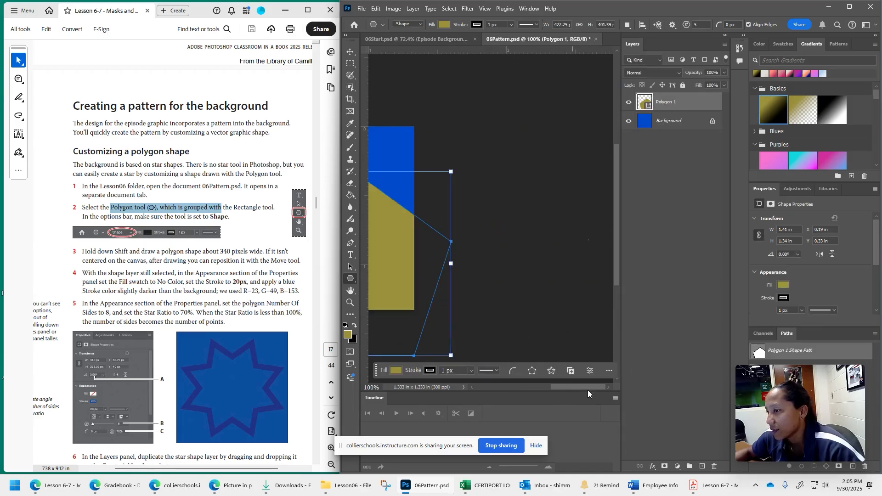
pyautogui.moveTo(588, 387); pyautogui.dragTo(555, 387)
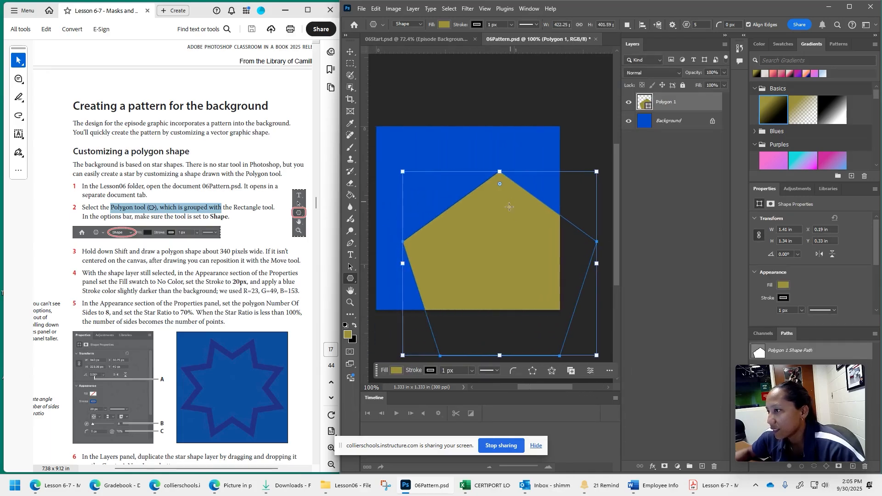
# - Move and scale the polygon to about 1.26 by 1.2 in so it fits inside the canvas, and commit the transform
pyautogui.press('v')
pyautogui.moveTo(500, 231); pyautogui.dragTo(463, 181)
pyautogui.moveTo(560, 212); pyautogui.dragTo(539, 213)
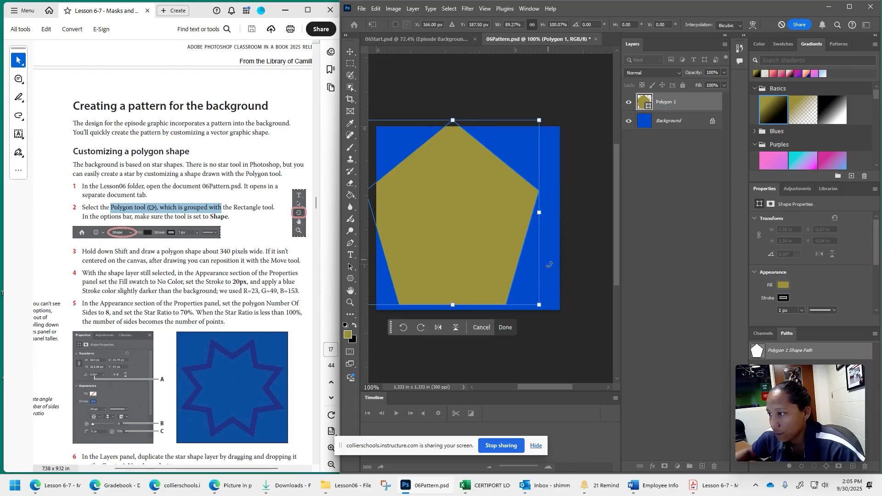
pyautogui.moveTo(539, 304); pyautogui.dragTo(521, 264)
pyautogui.moveTo(431, 200); pyautogui.dragTo(449, 214)
pyautogui.moveTo(387, 277); pyautogui.dragTo(378, 289)
pyautogui.moveTo(541, 286); pyautogui.dragTo(553, 299)
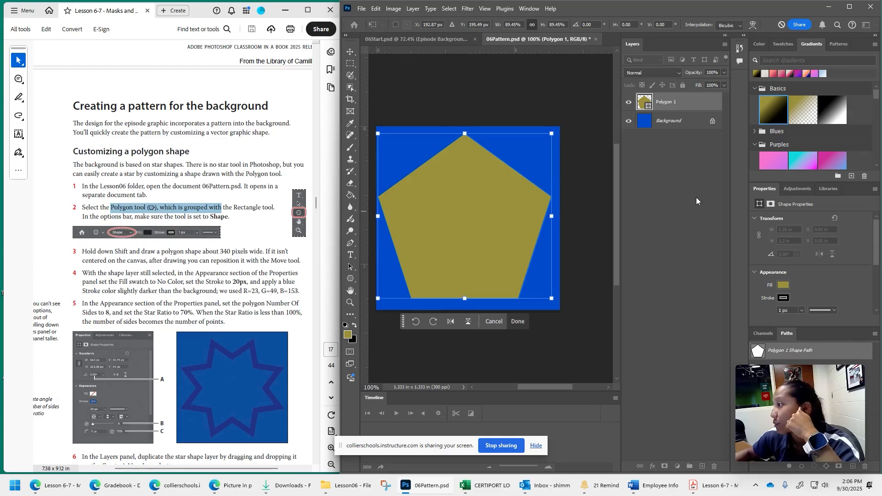
pyautogui.click(518, 322)
# - Set the polygon's fill to No Color and its stroke width to 20 px, and deselect the shape
pyautogui.click(784, 286)
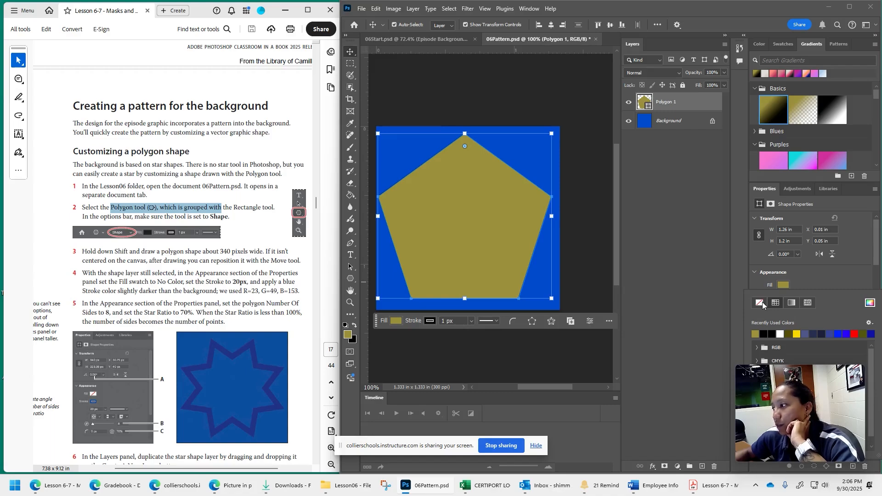
pyautogui.click(760, 303)
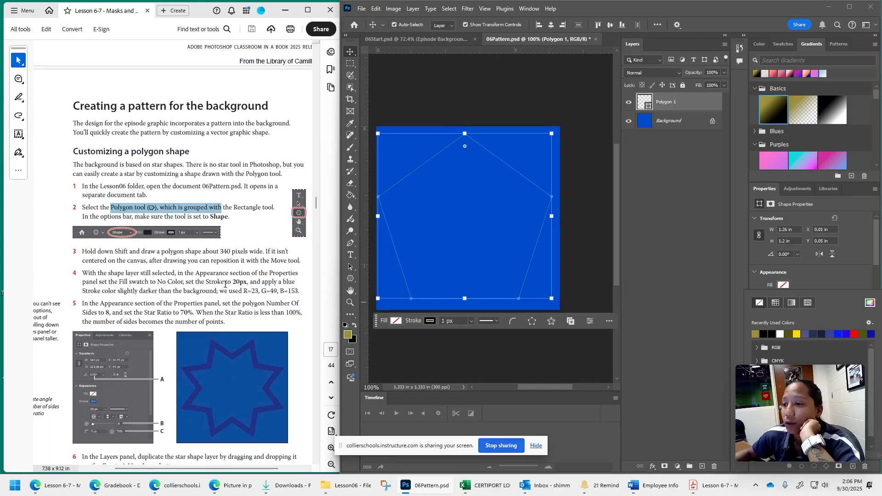
pyautogui.scroll(-1, 779, 274)
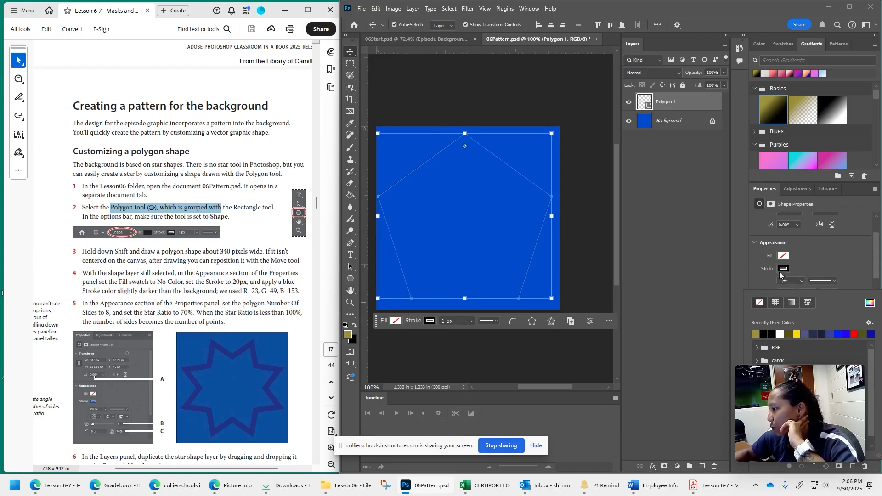
pyautogui.click(780, 280)
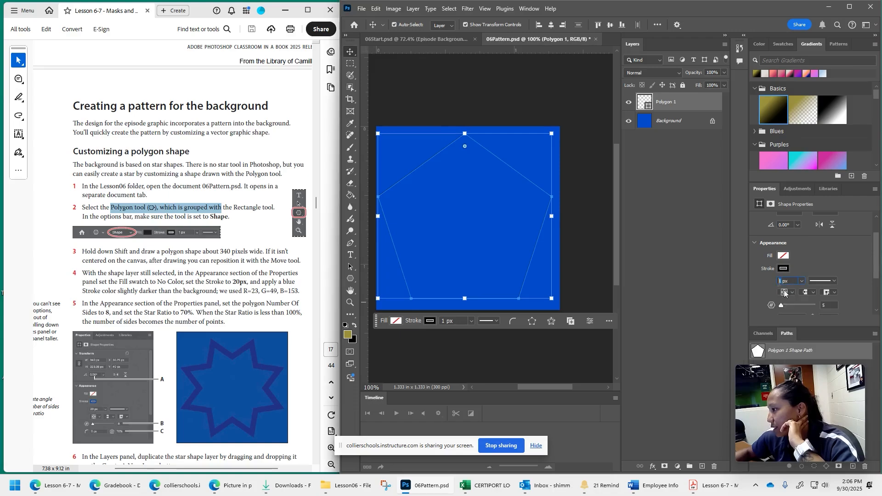
pyautogui.press('Return')
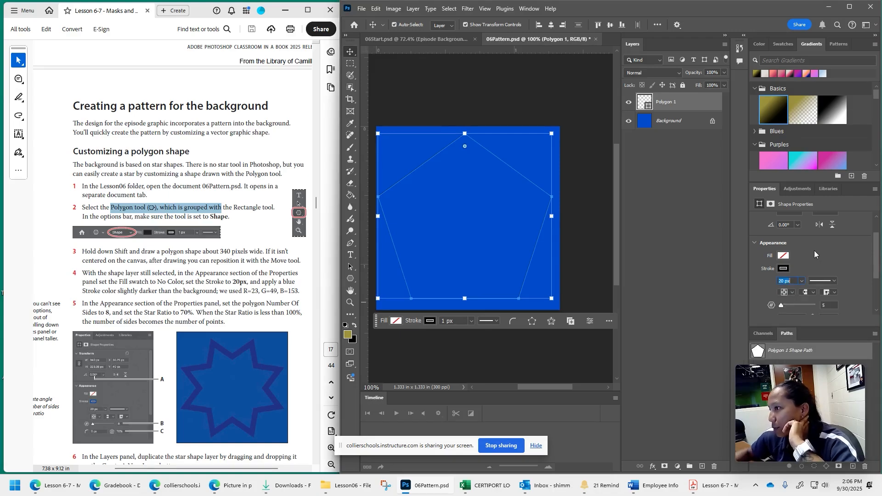
pyautogui.click(501, 267)
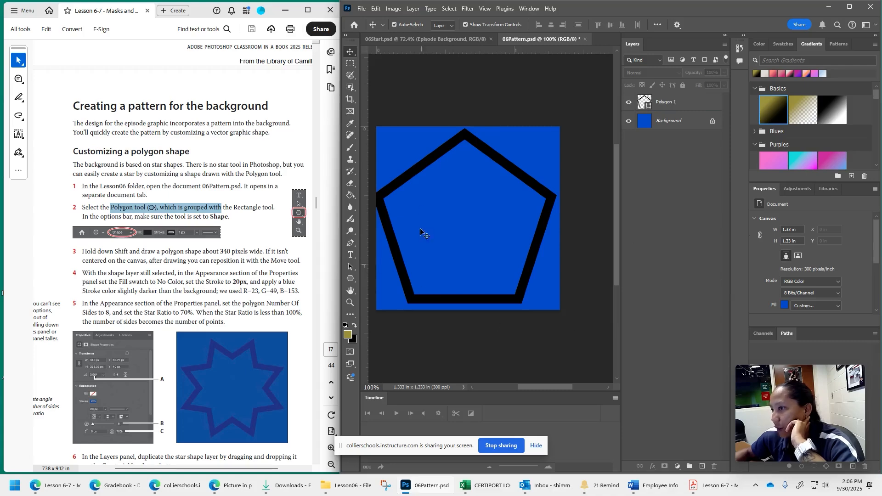
# - Highlight the stroke color R=23, G=49, B=153 in lesson step 4 and select the Polygon 1 layer
pyautogui.scroll(-2, 180, 287)
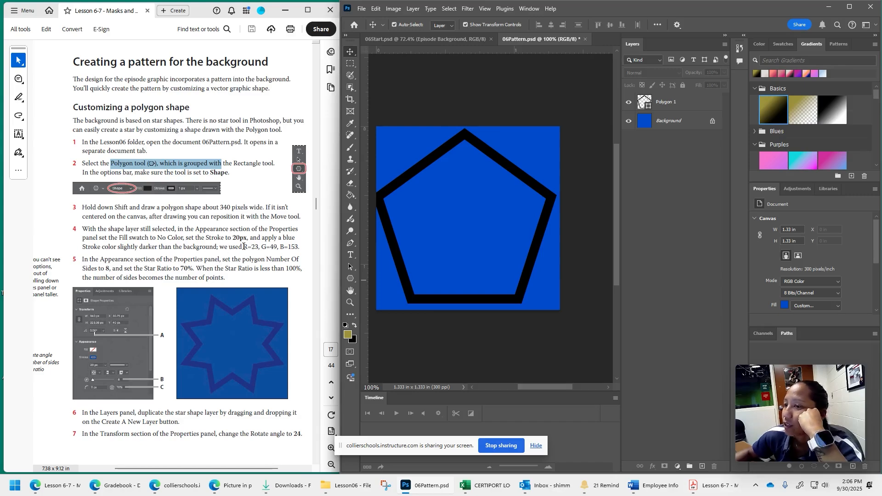
pyautogui.moveTo(244, 248); pyautogui.dragTo(299, 247)
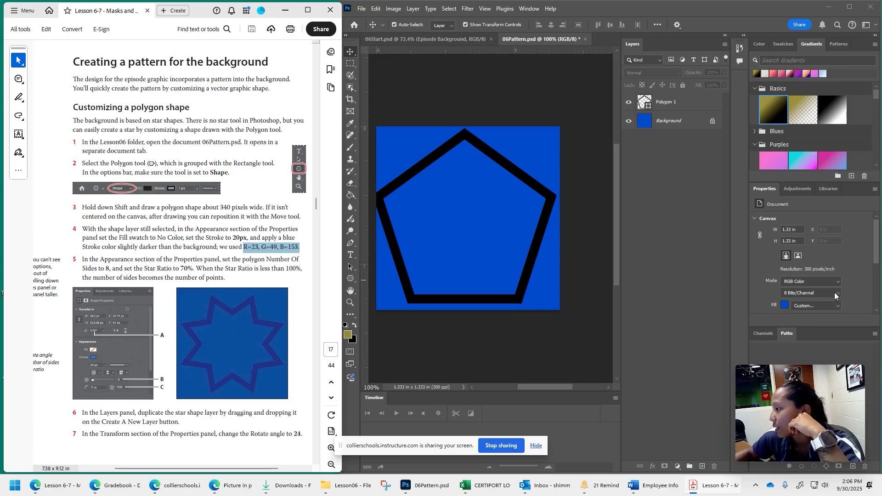
pyautogui.scroll(-2, 852, 282)
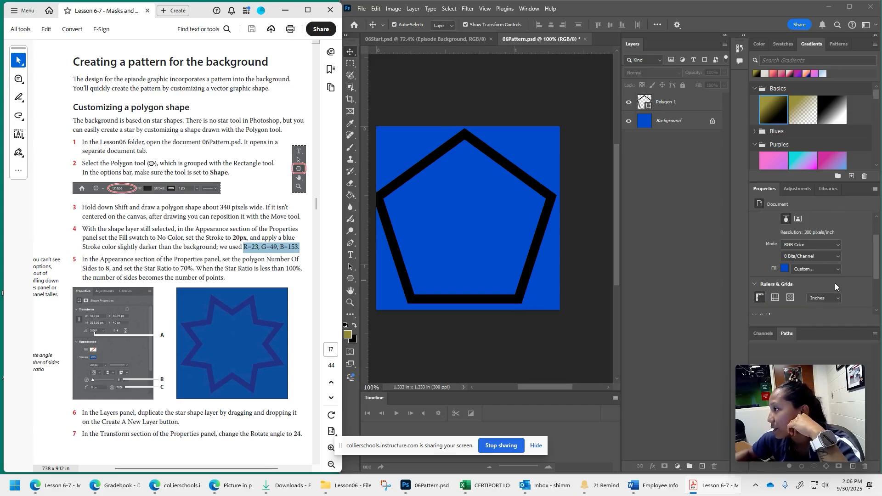
pyautogui.click(679, 103)
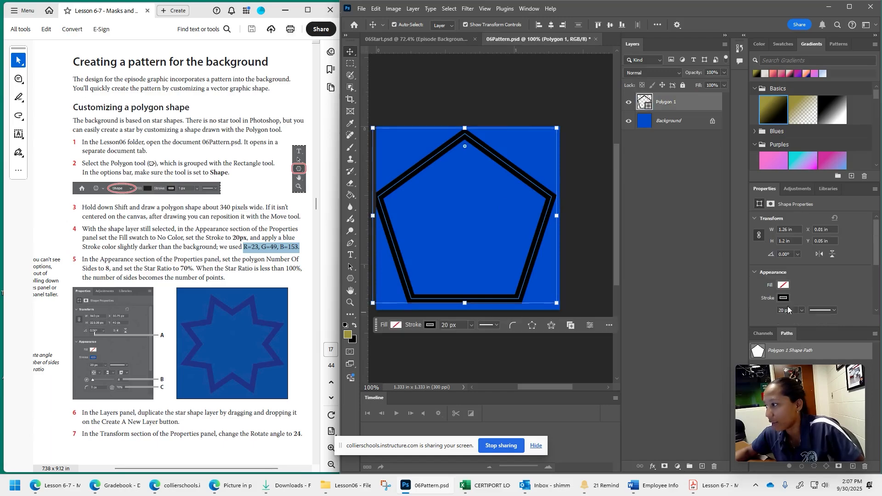
pyautogui.click(787, 299)
pyautogui.click(787, 299)
pyautogui.click(787, 298)
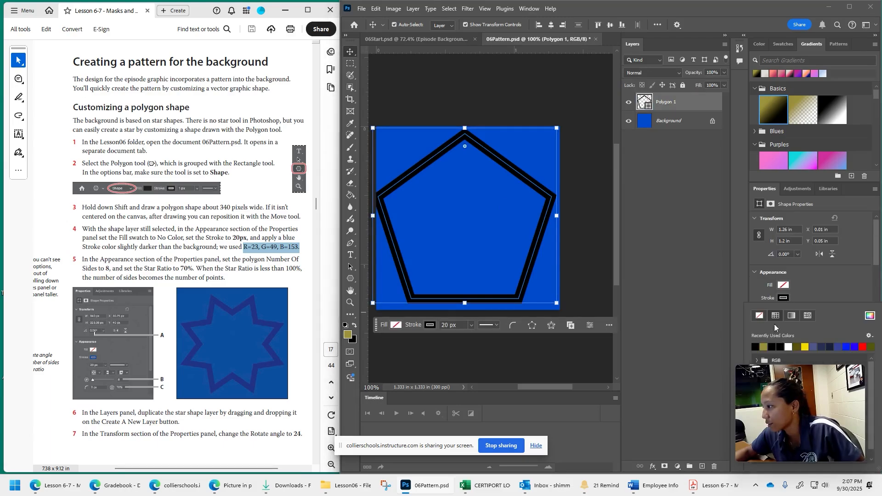
pyautogui.click(809, 281)
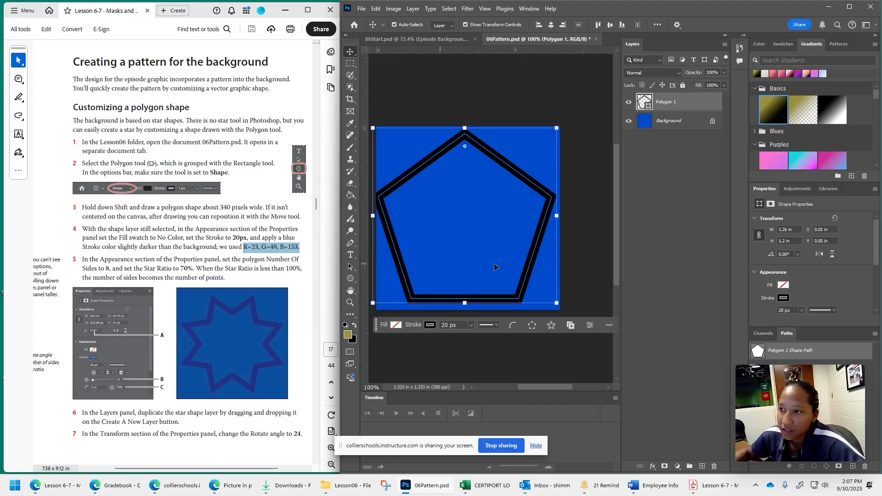
# - Set the polygon's stroke to a custom solid color of R=23, G=49, B=153
pyautogui.click(786, 298)
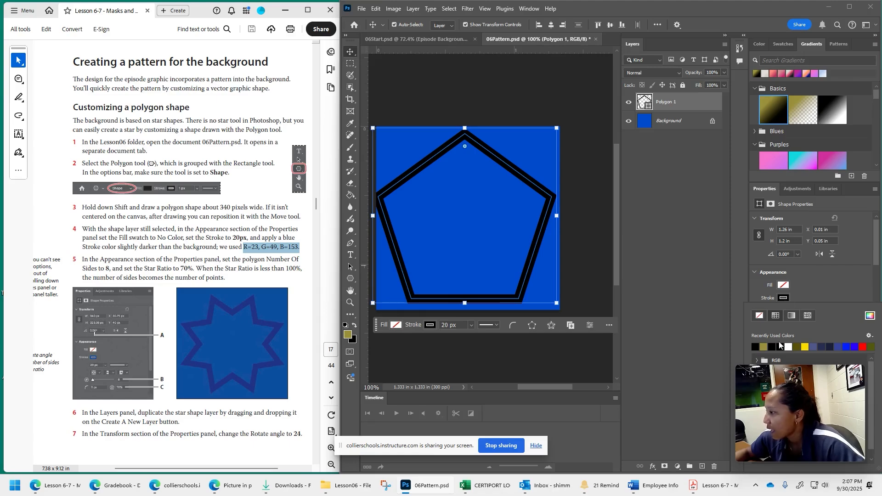
pyautogui.click(868, 316)
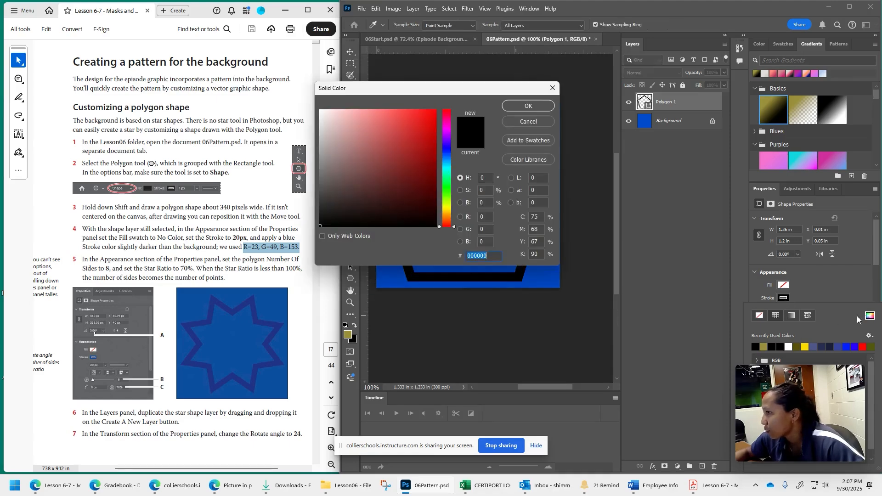
pyautogui.moveTo(425, 92); pyautogui.dragTo(533, 154)
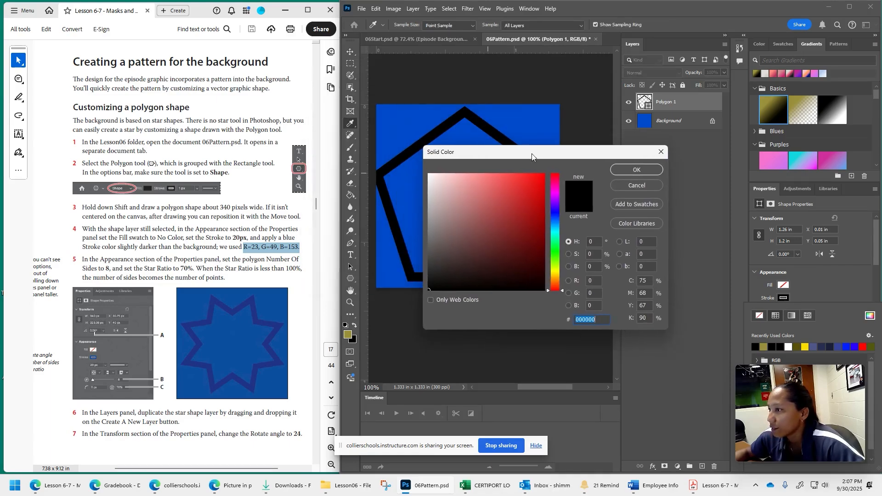
pyautogui.click(593, 281)
pyautogui.write('23')
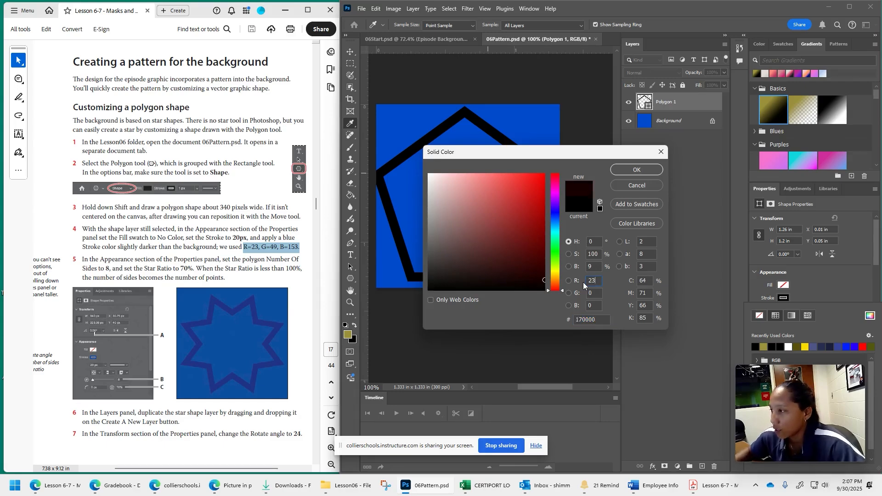
pyautogui.press('Tab')
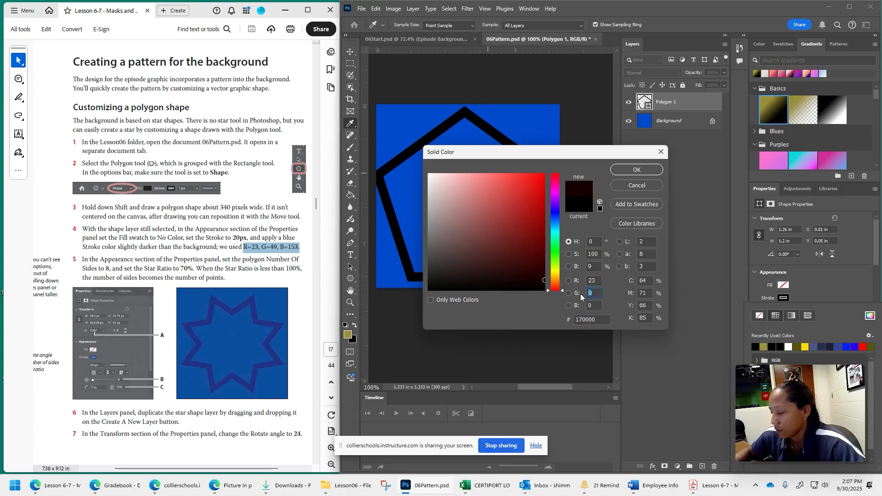
pyautogui.write('49')
pyautogui.press('Tab')
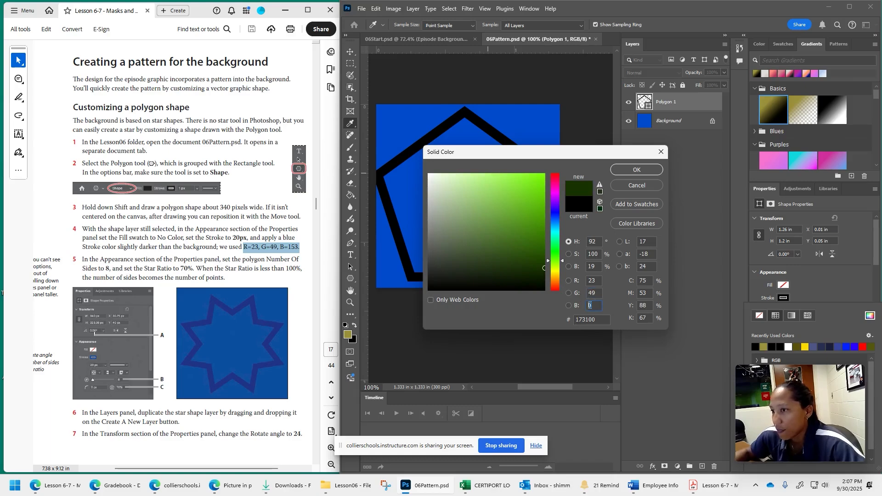
pyautogui.write('153')
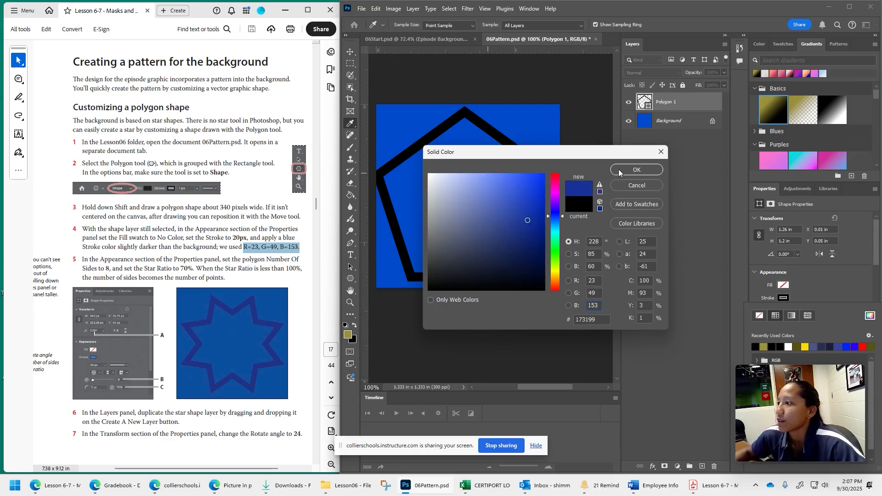
pyautogui.click(618, 170)
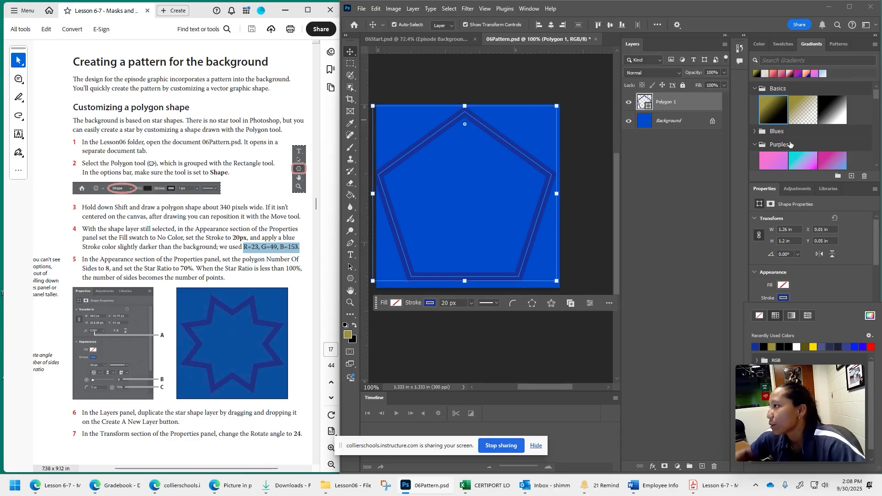
pyautogui.click(853, 281)
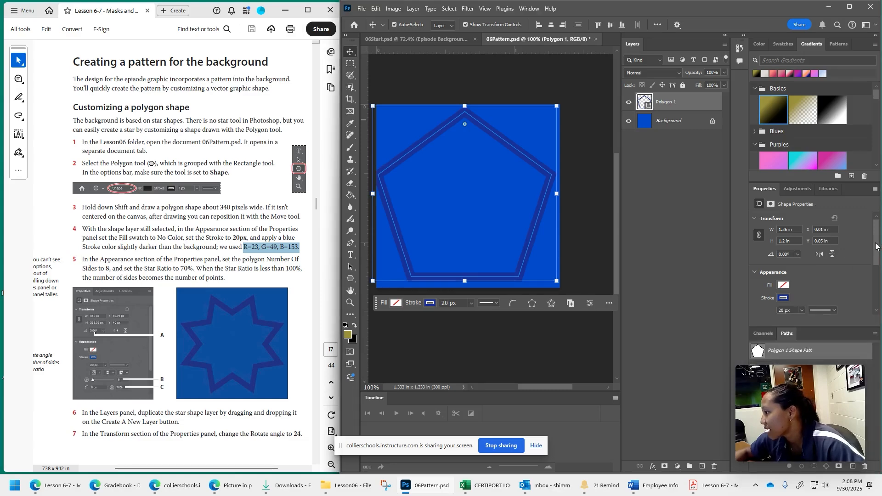
# - Set the polygon's number of sides to 8 and its star ratio to 70%, and deselect the shape
pyautogui.moveTo(876, 246); pyautogui.dragTo(876, 280)
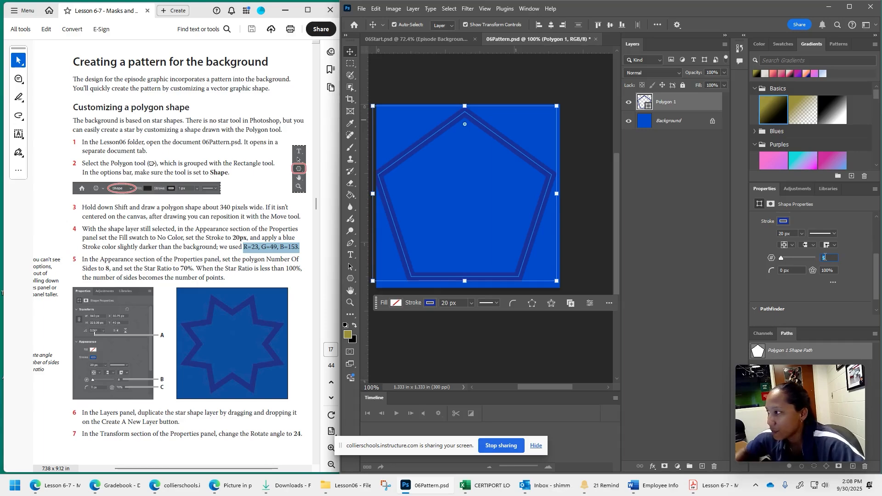
pyautogui.press('Return')
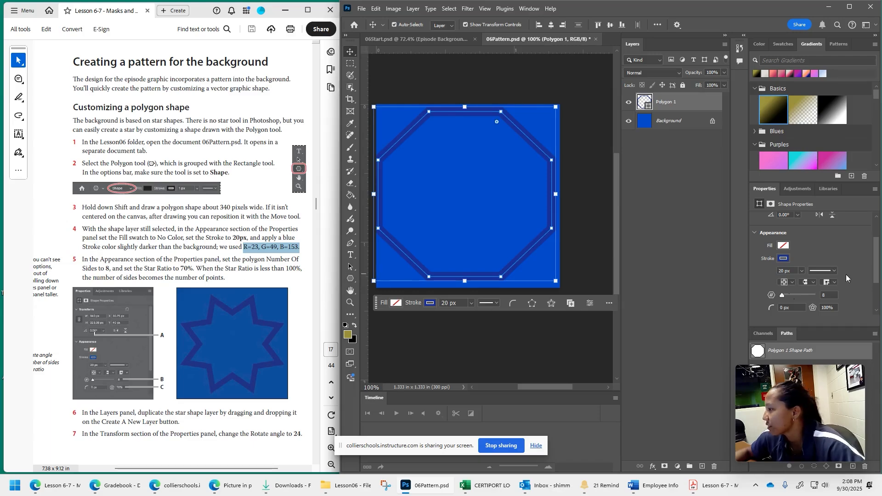
pyautogui.scroll(-1, 825, 303)
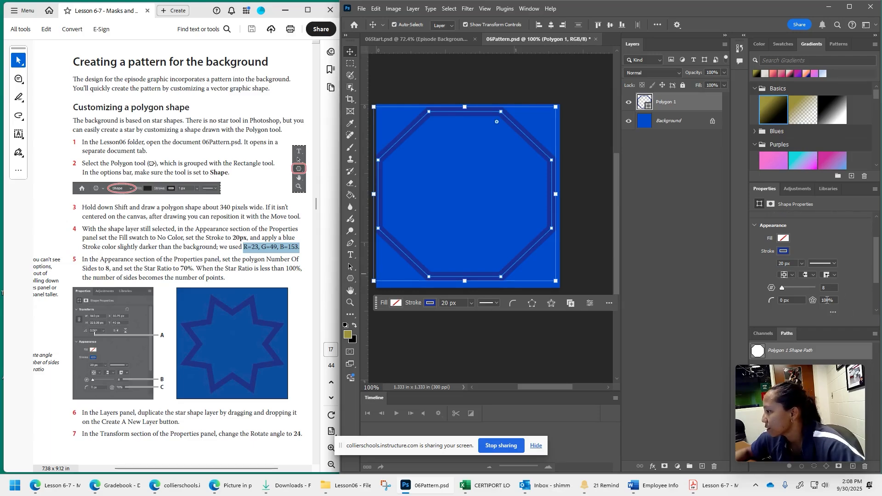
pyautogui.click(827, 300)
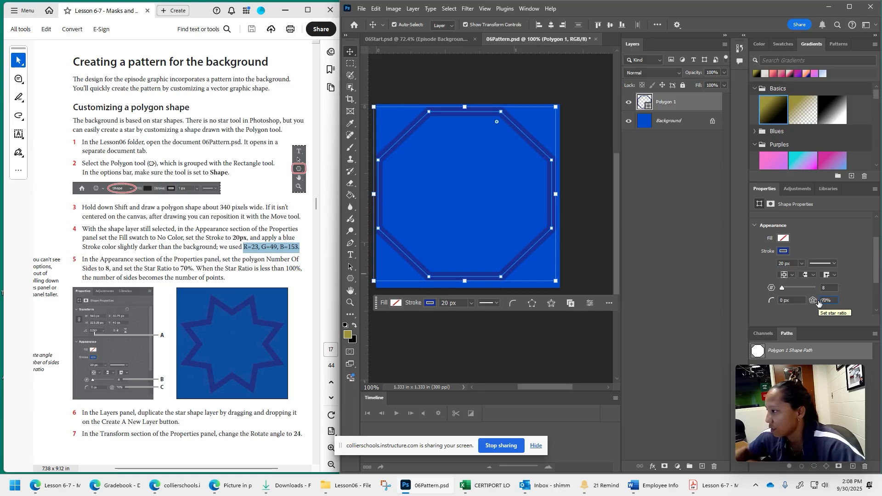
pyautogui.press('Return')
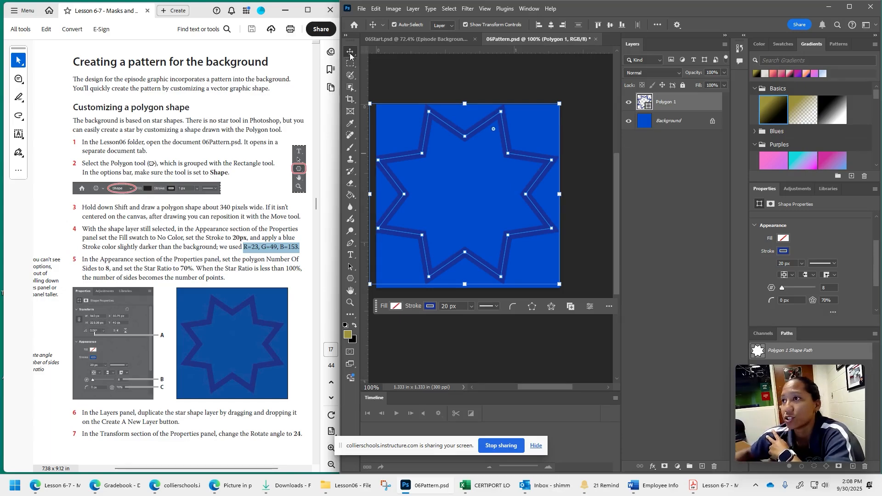
pyautogui.click(600, 180)
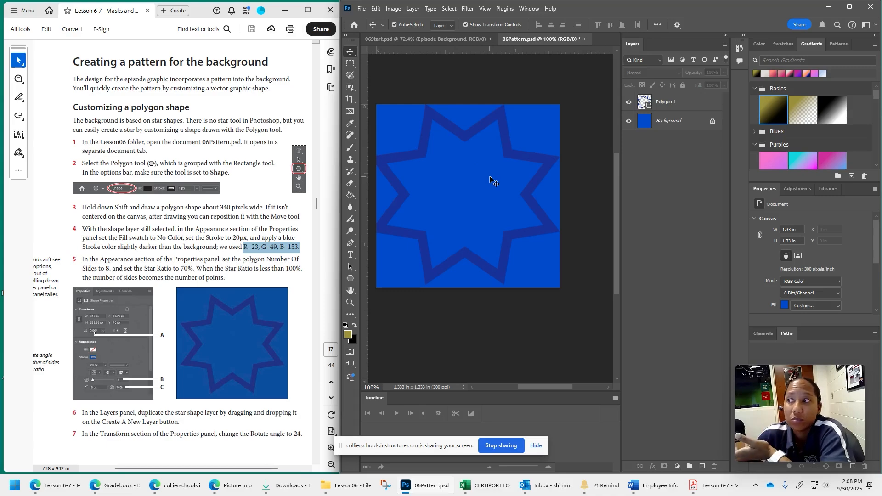
# - Scale the star proportionally to about 91.87%, center it on the canvas at 200 by 200 px, and commit the transform
pyautogui.click(437, 125)
pyautogui.click(465, 104)
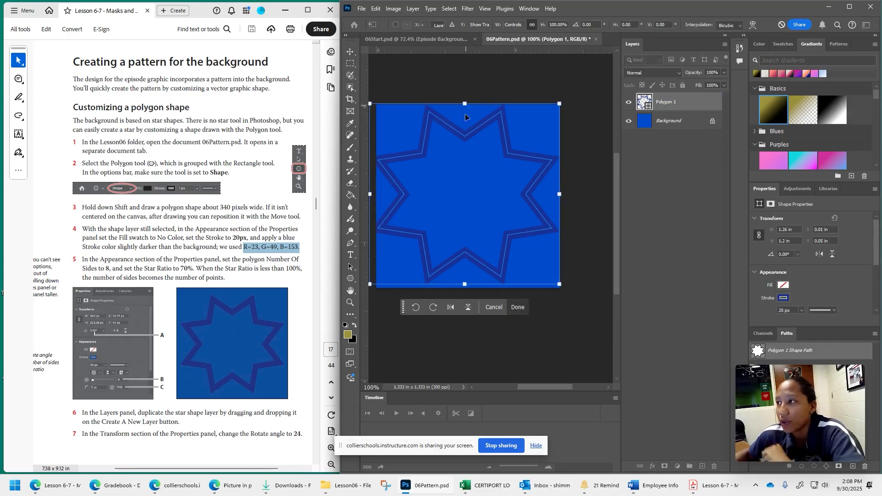
pyautogui.moveTo(464, 104); pyautogui.dragTo(482, 136)
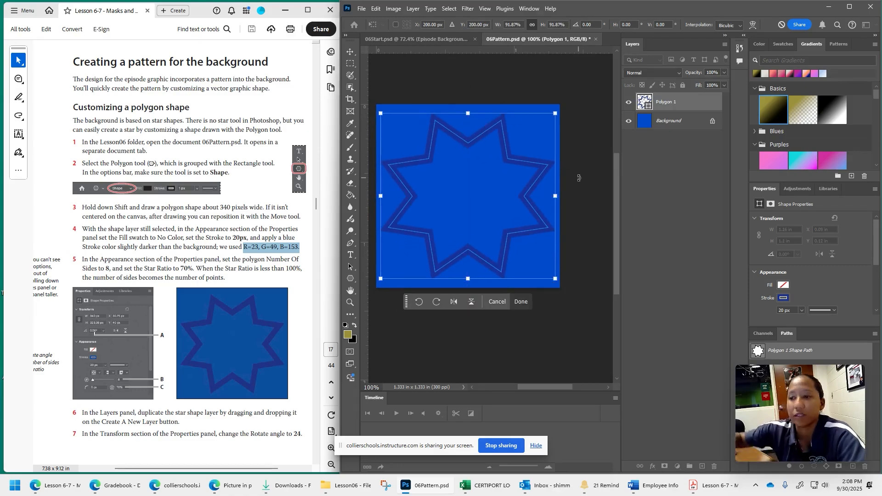
pyautogui.scroll(-5, 225, 353)
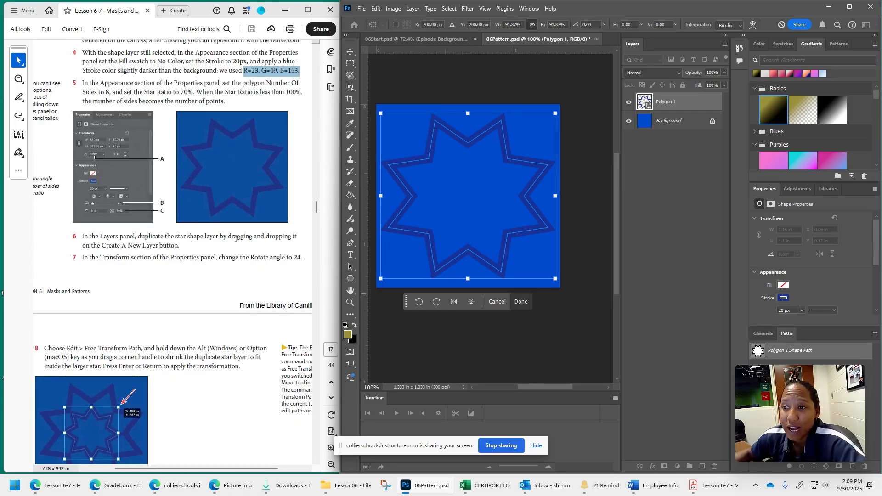
pyautogui.click(706, 189)
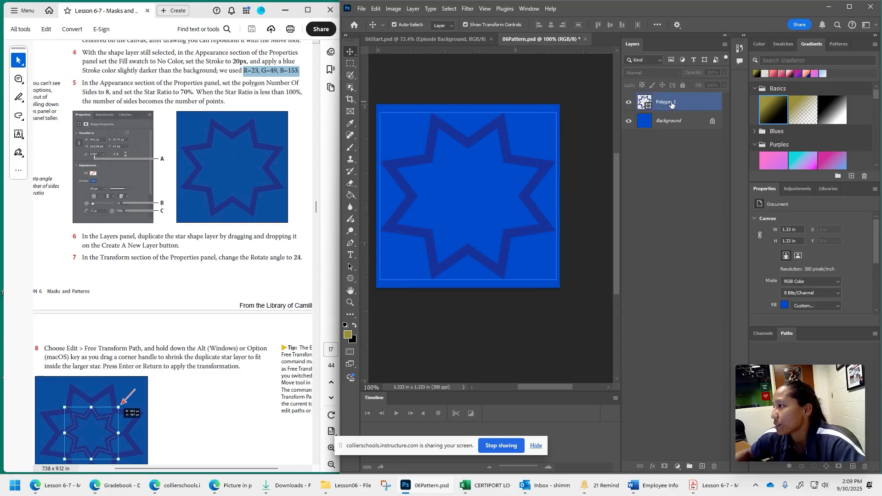
# - Duplicate the star's shape layer and rotate the copy about 24° clockwise
pyautogui.moveTo(671, 105); pyautogui.dragTo(704, 467)
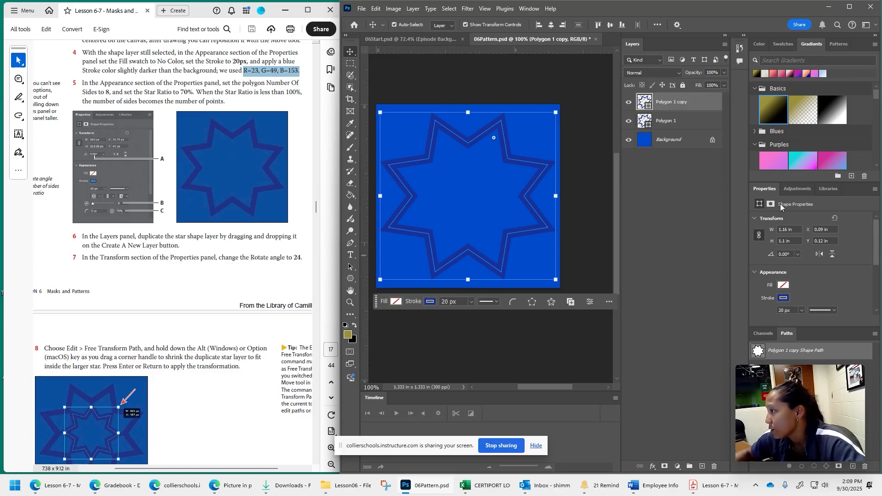
pyautogui.scroll(-3, 856, 290)
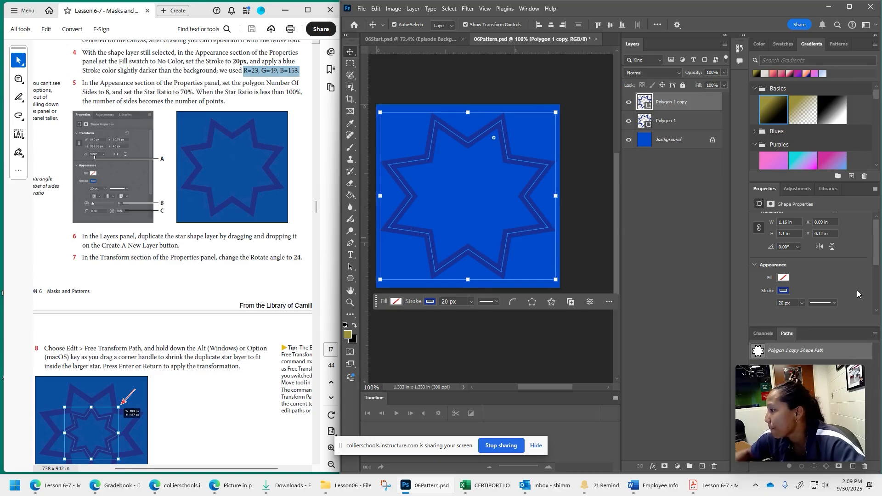
pyautogui.scroll(-2, 858, 288)
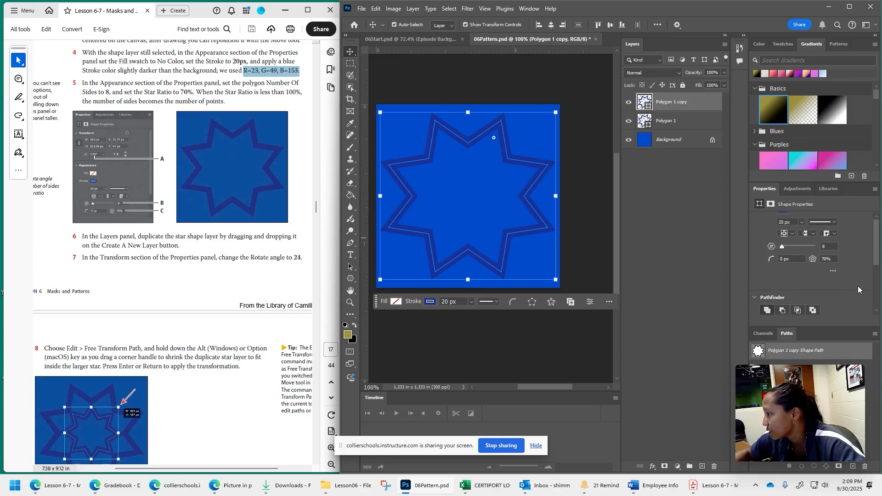
pyautogui.scroll(1, 858, 285)
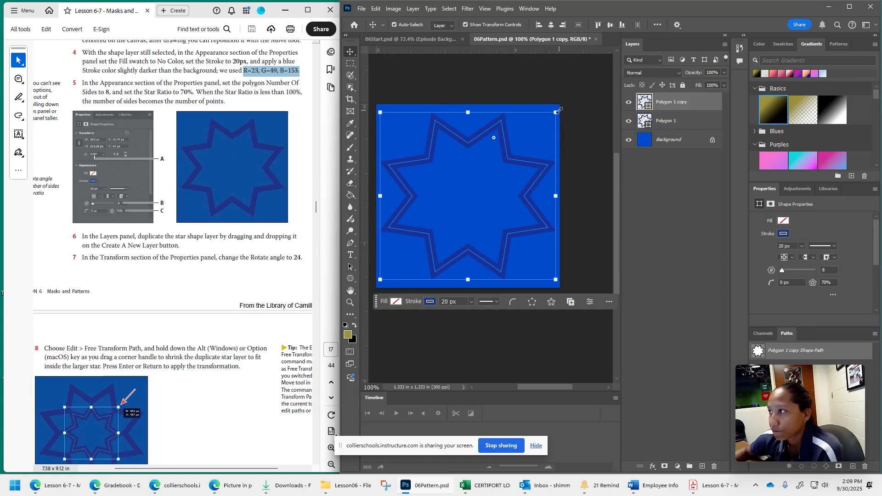
pyautogui.moveTo(559, 109); pyautogui.dragTo(583, 155)
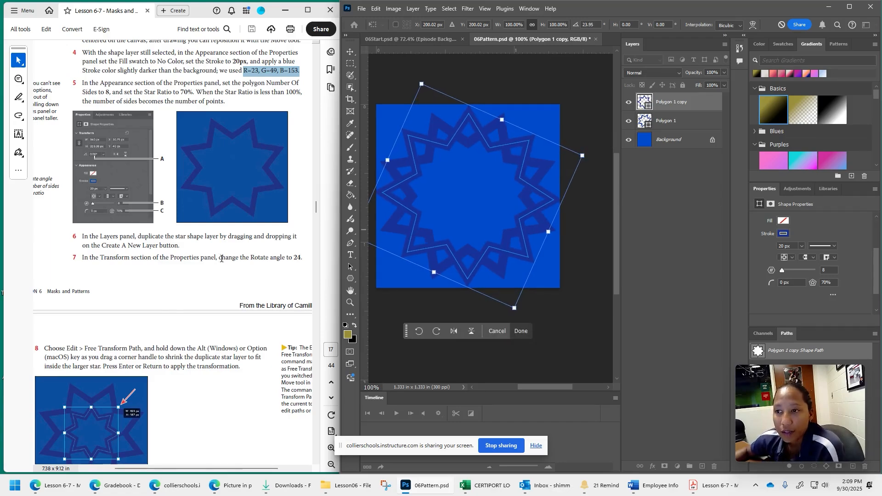
# - Shrink the copied star proportionally to about 50.36%, center it inside the larger star at about 200 by 200 px, and commit the transform
pyautogui.scroll(-3, 175, 345)
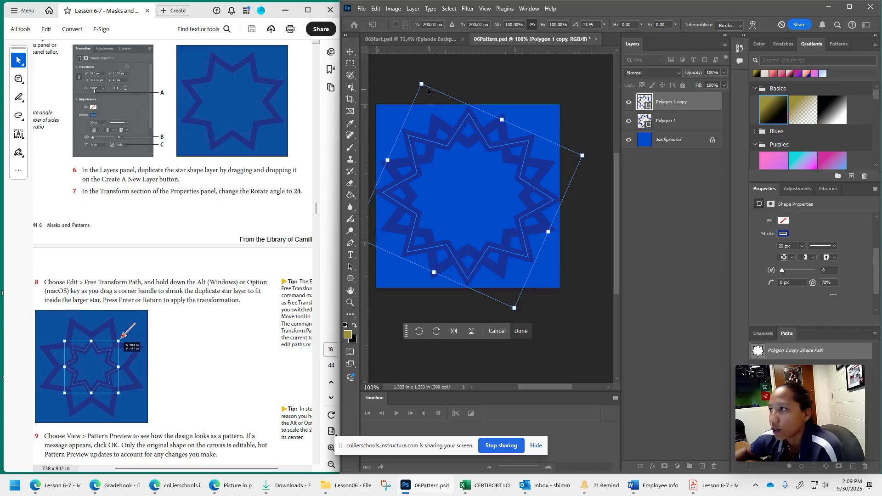
pyautogui.moveTo(422, 84); pyautogui.dragTo(454, 180)
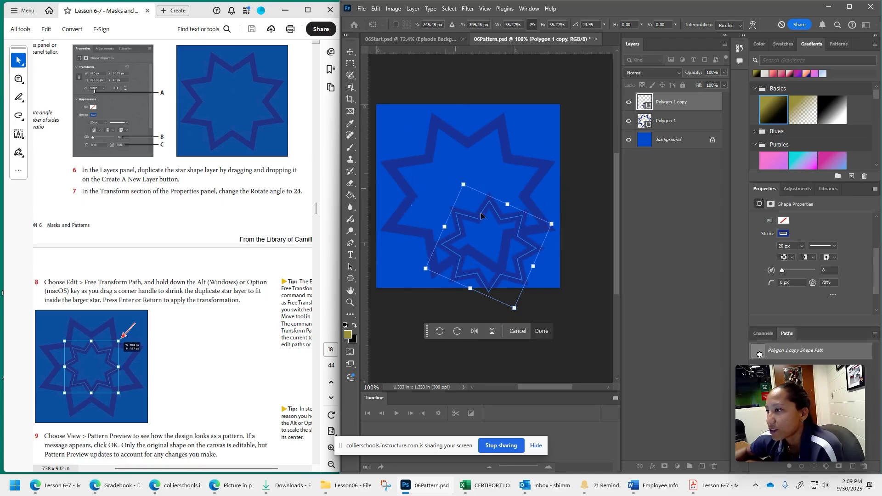
pyautogui.moveTo(481, 212); pyautogui.dragTo(459, 166)
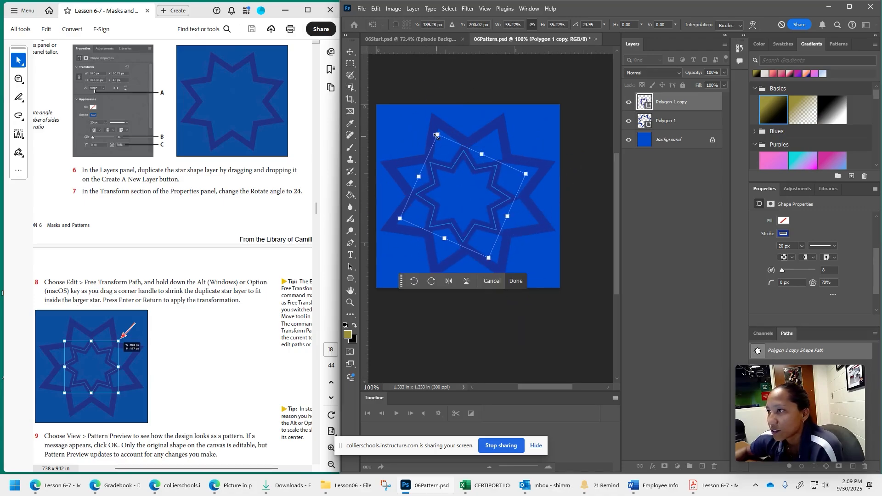
pyautogui.moveTo(436, 135); pyautogui.dragTo(469, 159)
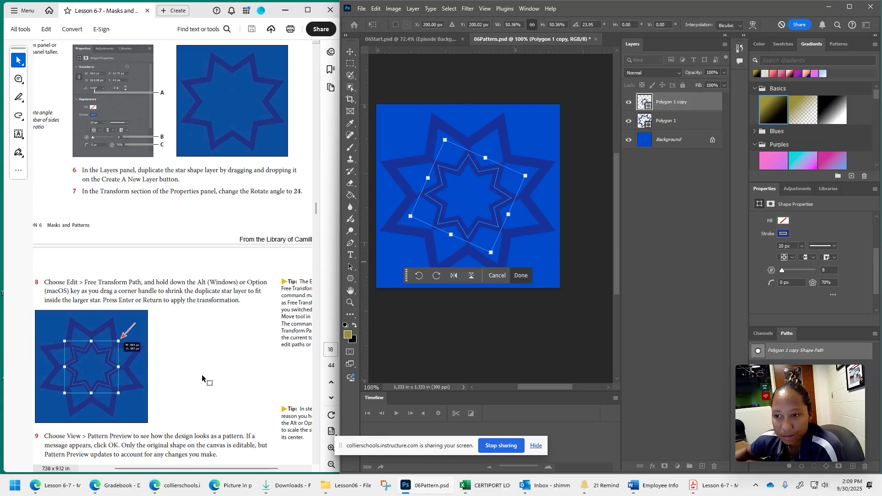
pyautogui.scroll(-5, 203, 379)
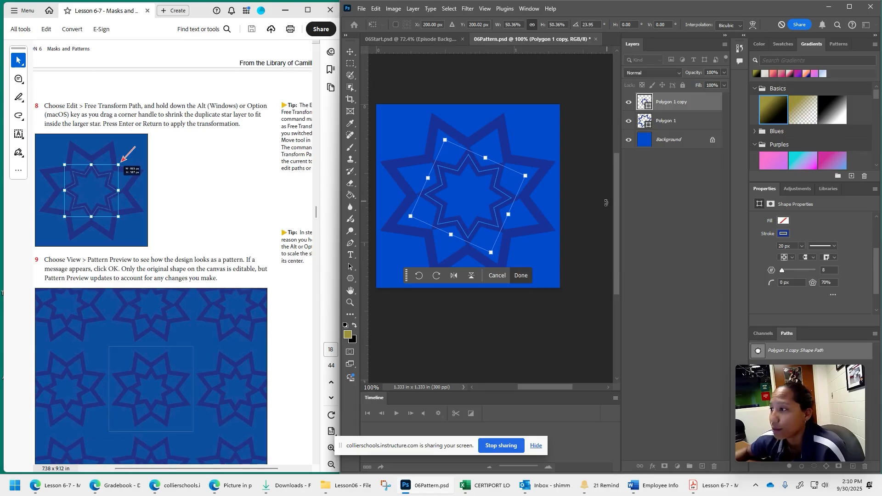
pyautogui.click(521, 275)
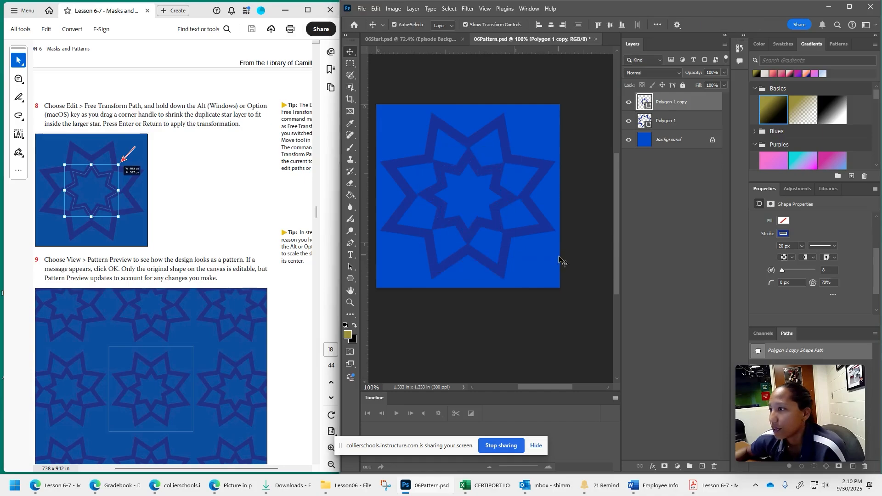
# - Turn on Pattern Preview for the star design and accept the smart objects notice
pyautogui.click(484, 8)
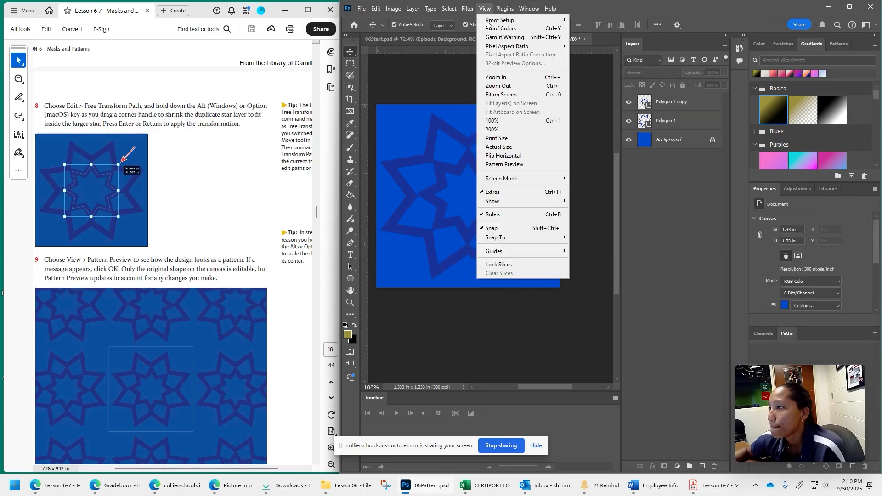
pyautogui.click(506, 165)
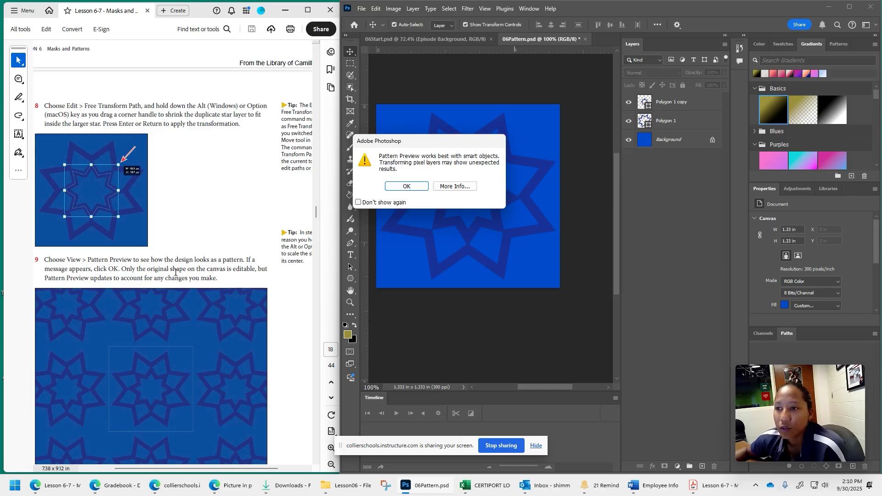
pyautogui.click(407, 186)
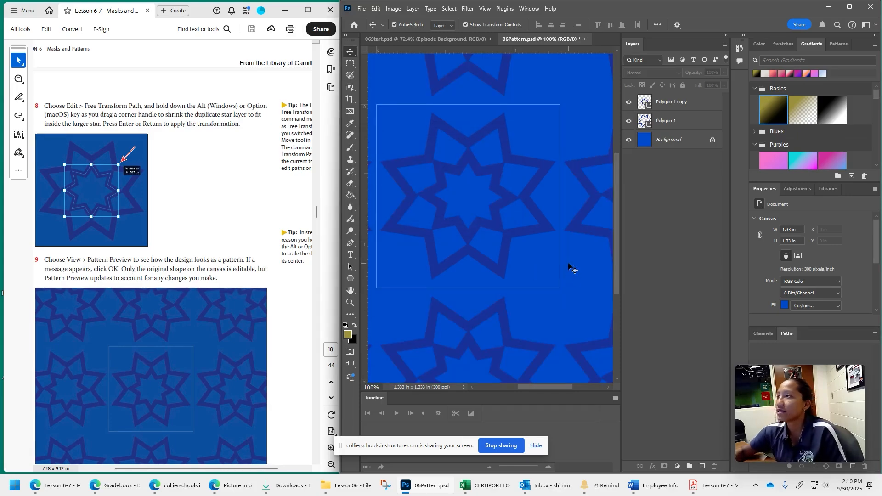
pyautogui.moveTo(545, 386)
pyautogui.mouseDown()
pyautogui.moveTo(488, 387)
pyautogui.moveTo(580, 385)
pyautogui.moveTo(472, 383)
pyautogui.moveTo(533, 384)
pyautogui.mouseUp()
pyautogui.scroll(4, 497, 284)
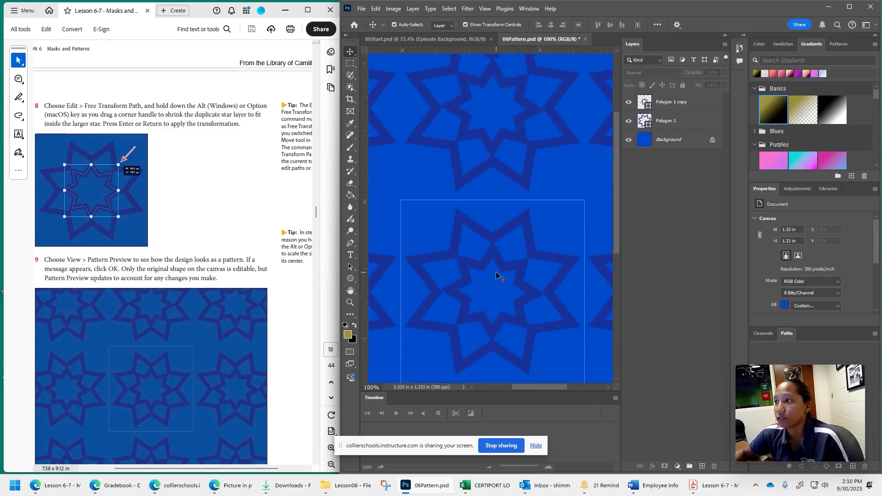
# - Round the corners of the large star on the Polygon 1 layer to a radius of about 16 px, and deselect it
pyautogui.scroll(-3, 130, 169)
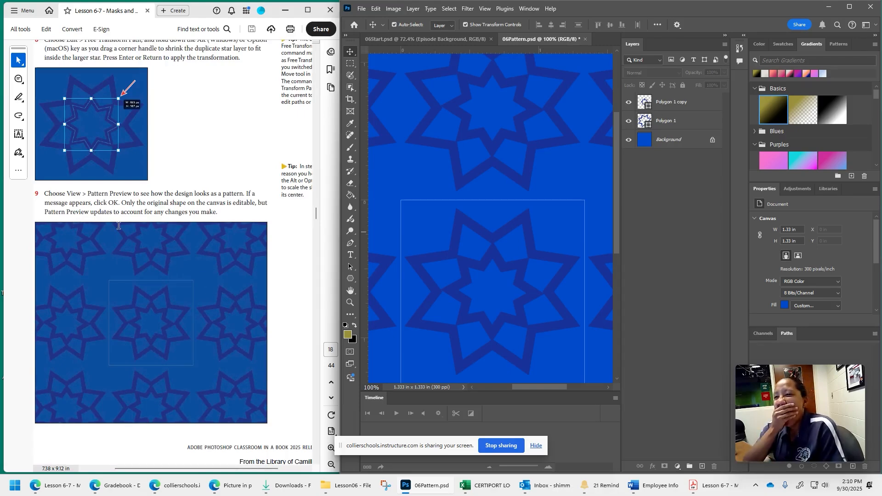
pyautogui.scroll(-12, 186, 283)
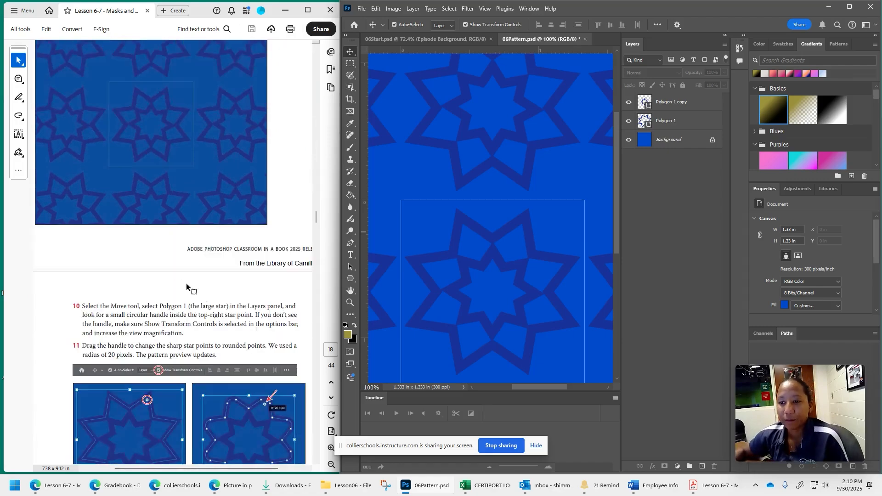
pyautogui.scroll(-2, 204, 298)
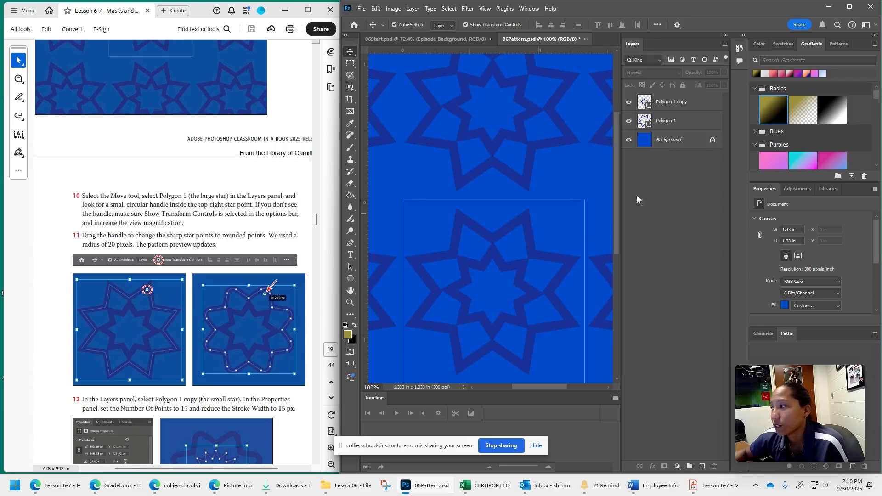
pyautogui.click(675, 122)
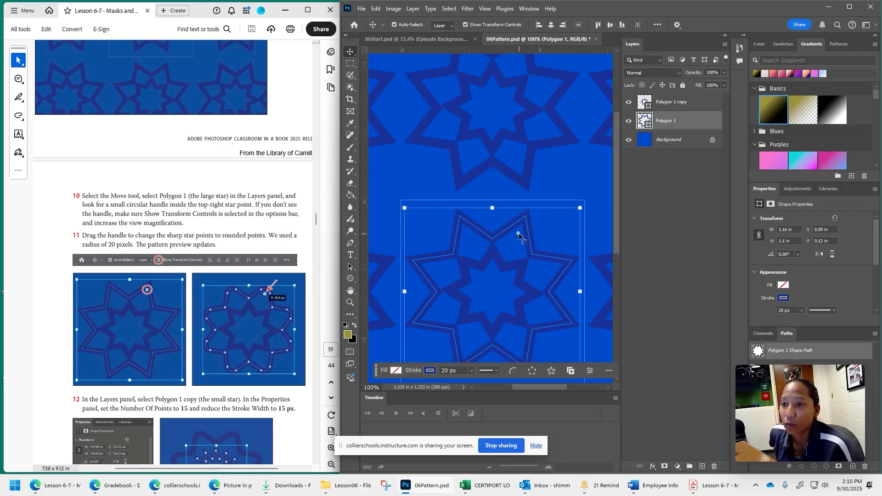
pyautogui.moveTo(519, 234); pyautogui.dragTo(519, 236)
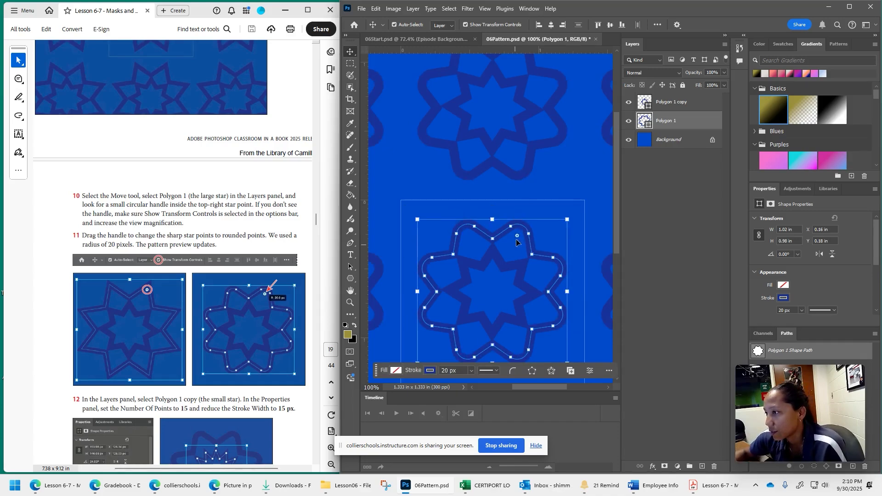
pyautogui.moveTo(516, 236); pyautogui.dragTo(523, 234)
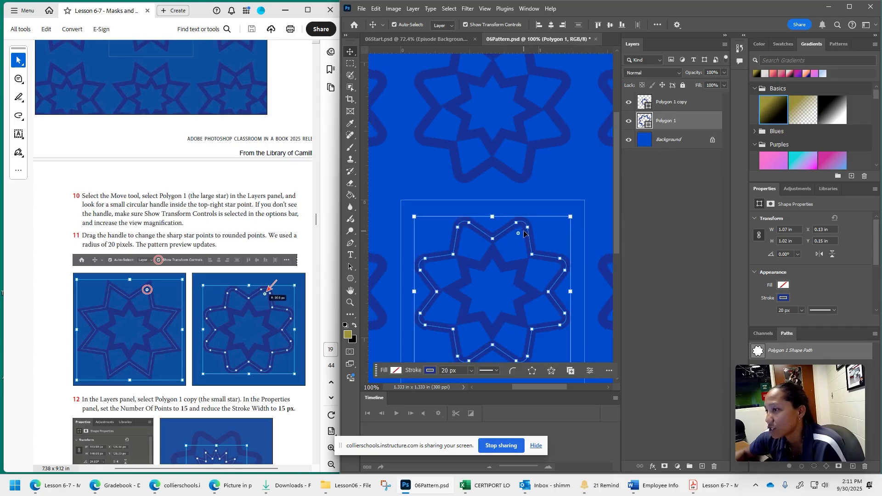
pyautogui.click(597, 239)
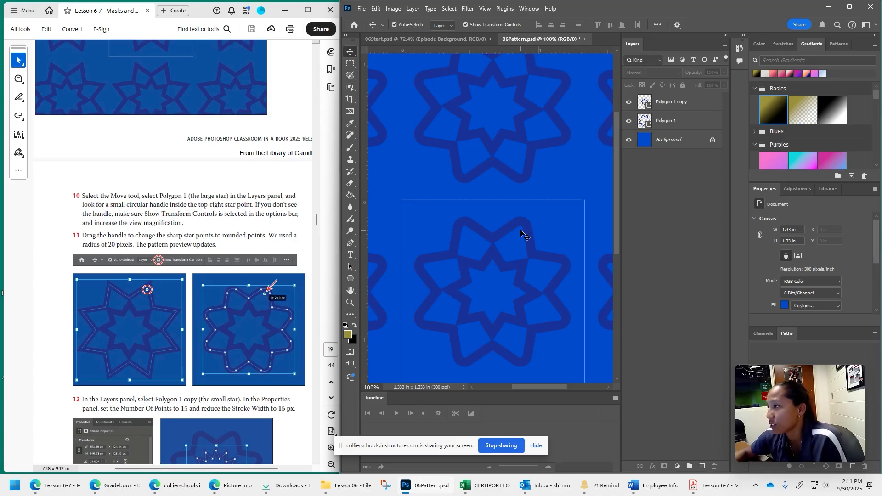
# - Set the number of sides of the small star on the Polygon 1 copy layer to 15
pyautogui.scroll(-3, 811, 267)
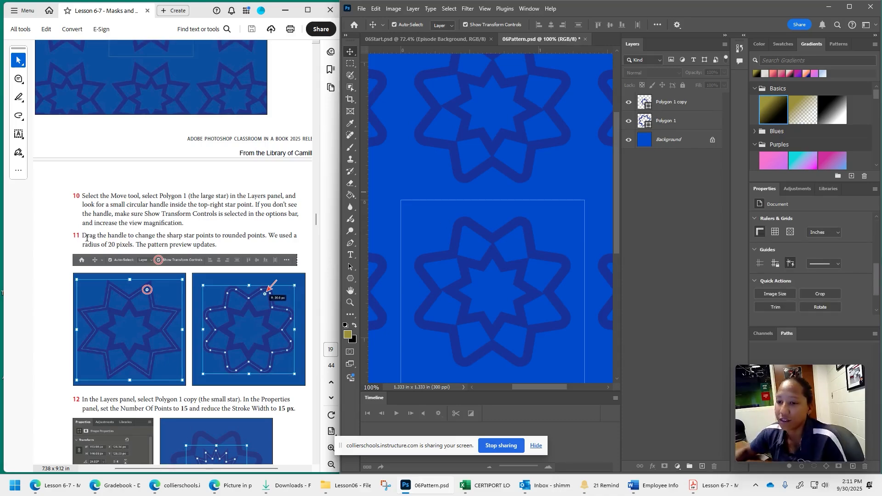
pyautogui.scroll(-4, 139, 346)
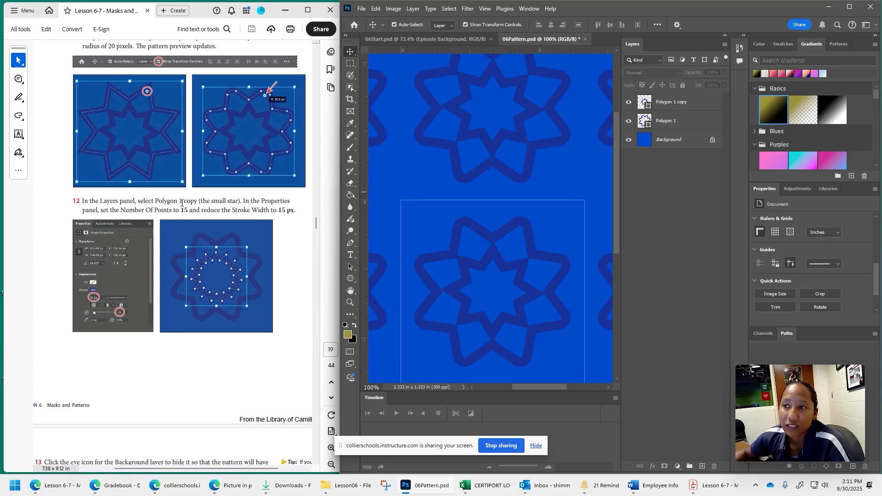
pyautogui.click(678, 123)
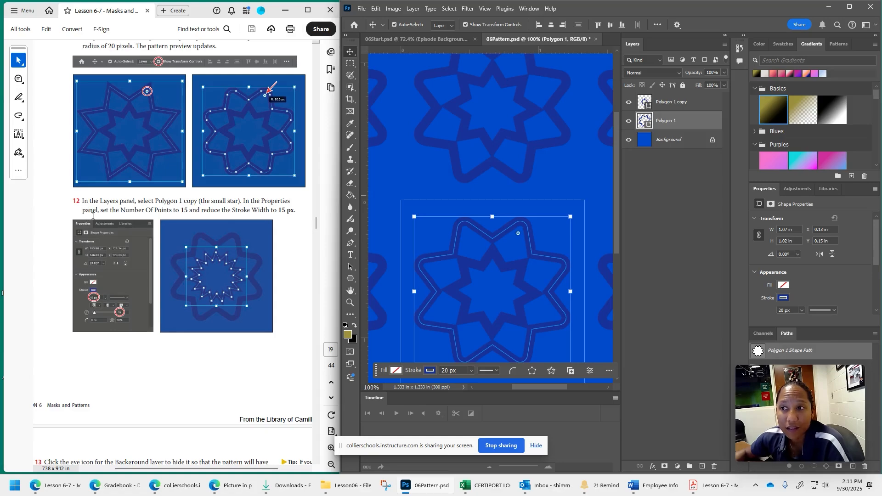
pyautogui.scroll(-2, 776, 243)
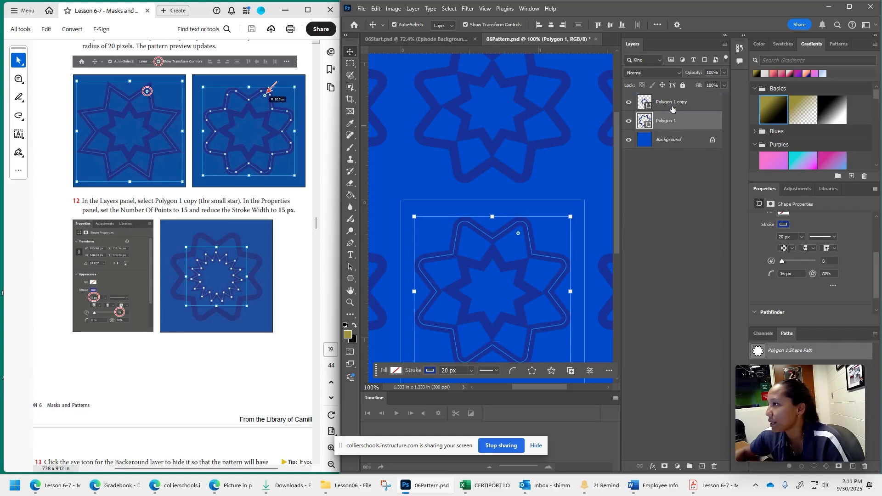
pyautogui.click(675, 107)
pyautogui.click(830, 262)
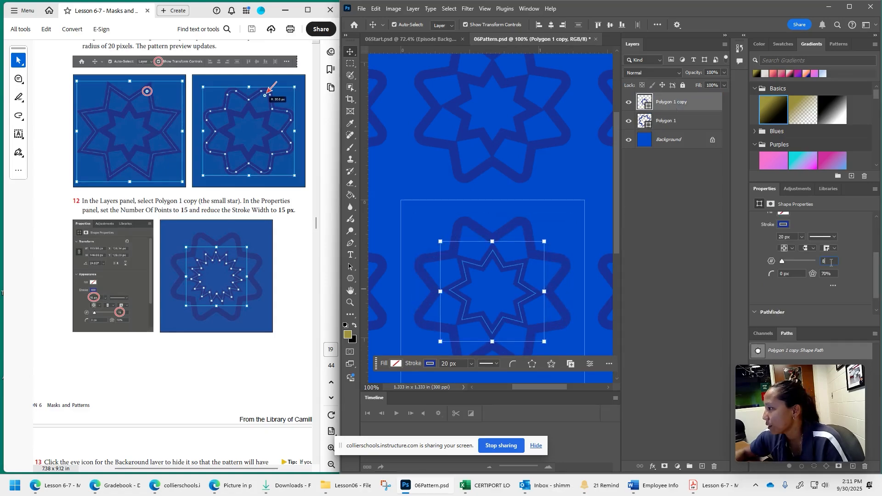
pyautogui.write('15')
pyautogui.press('Return')
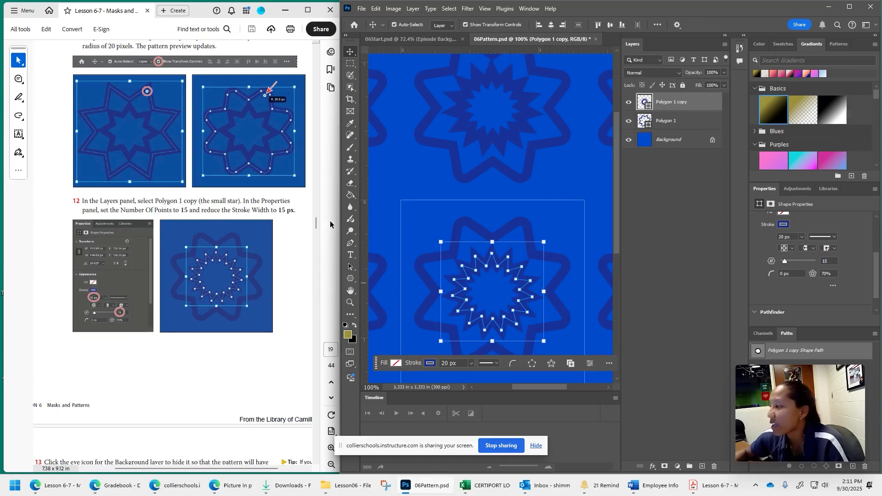
# - Set the small star's stroke width to 15 px
pyautogui.scroll(2, 822, 274)
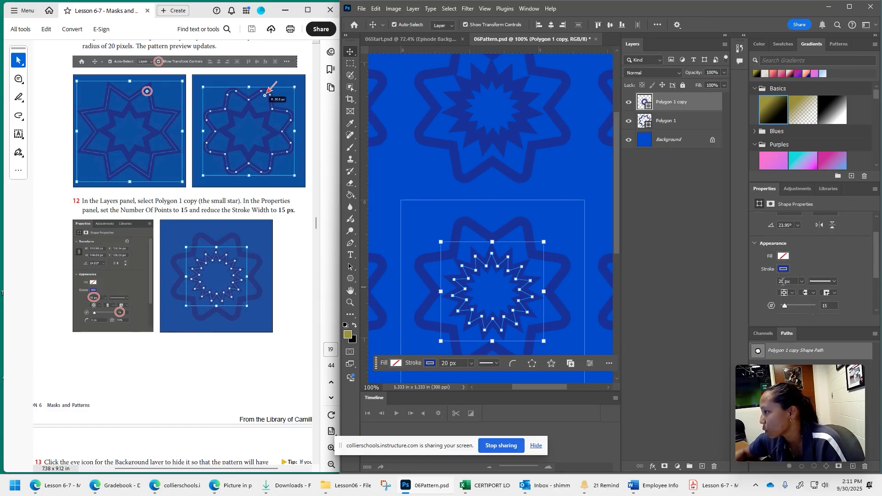
pyautogui.press('BackSpace')
pyautogui.press('Delete')
pyautogui.write('15')
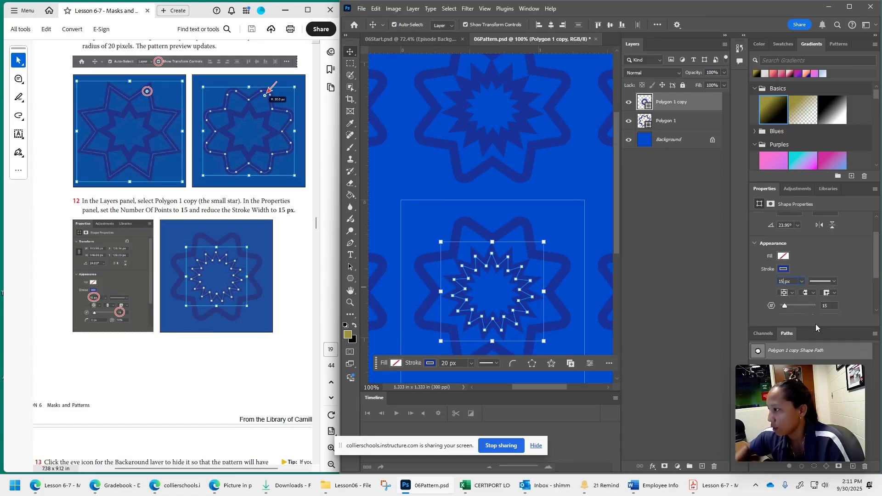
pyautogui.press('Return')
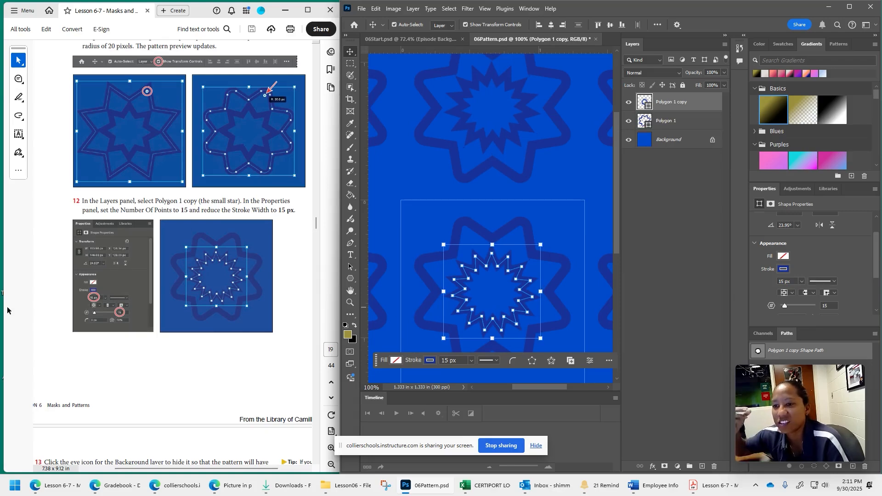
# - Hide the Background layer and define the two-star design as a pattern preset named Podcast Pattern
pyautogui.scroll(-5, 176, 382)
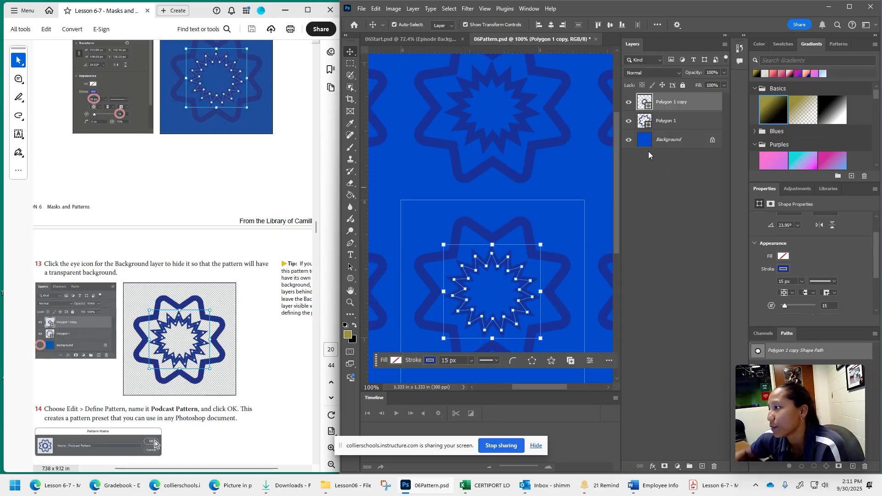
pyautogui.click(629, 140)
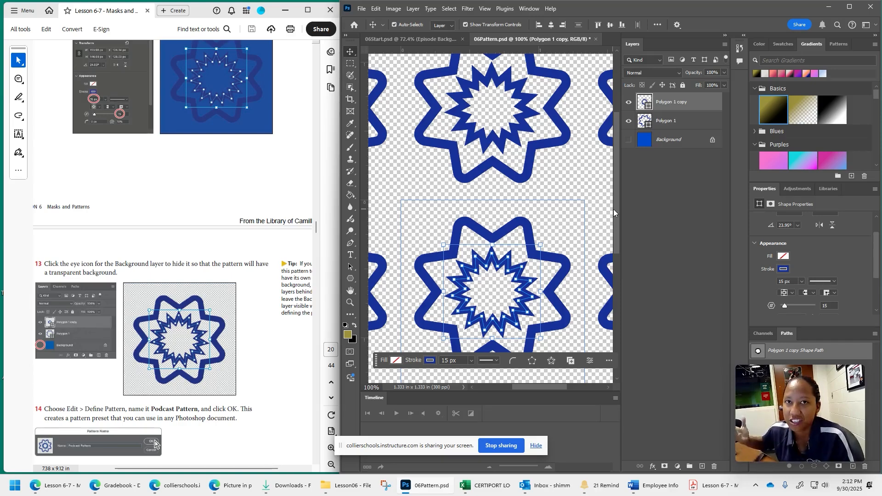
pyautogui.scroll(-3, 231, 397)
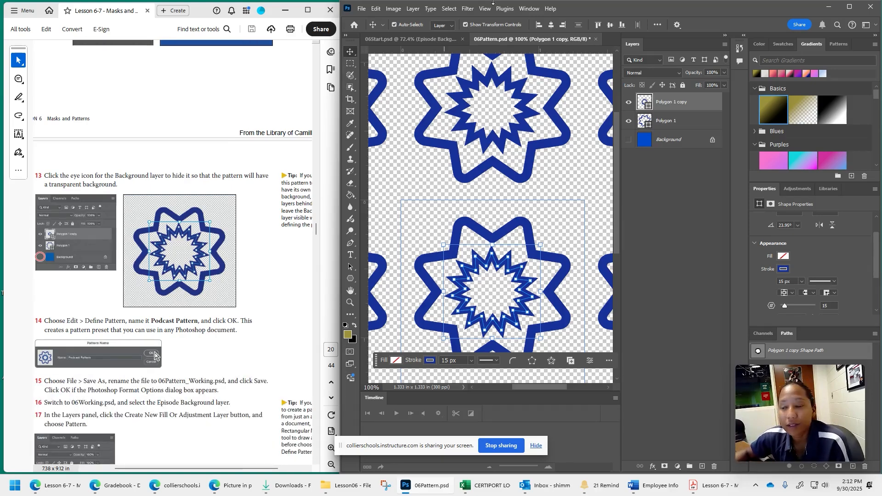
pyautogui.click(378, 10)
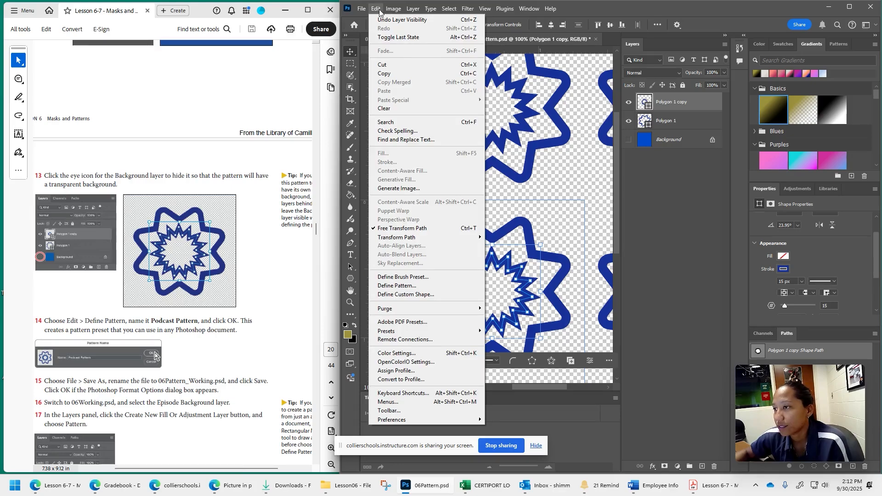
pyautogui.click(409, 287)
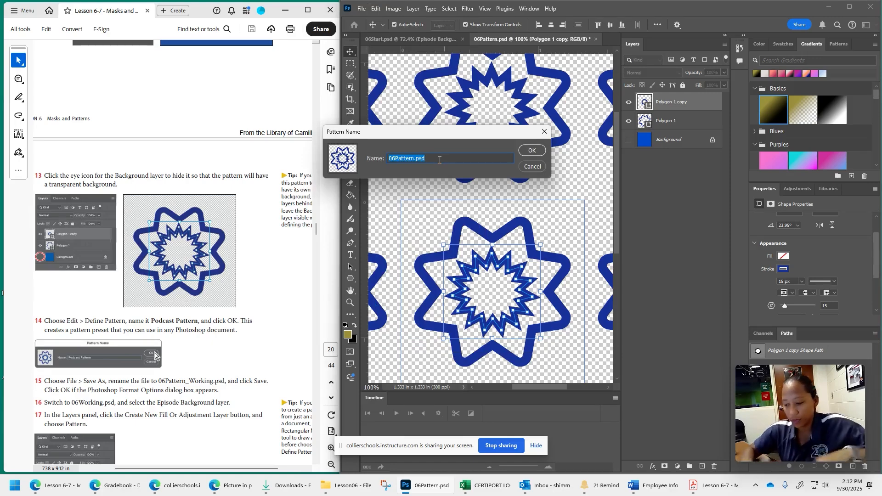
pyautogui.write('Podcast')
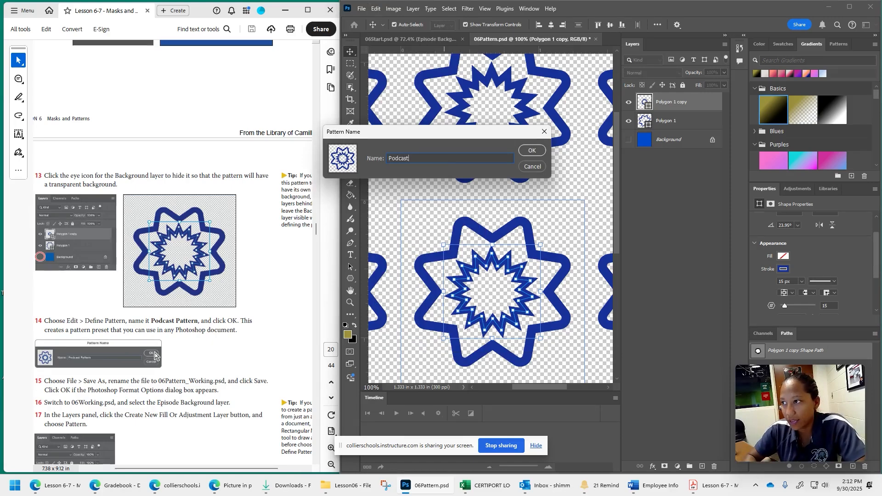
pyautogui.write(' Pattern')
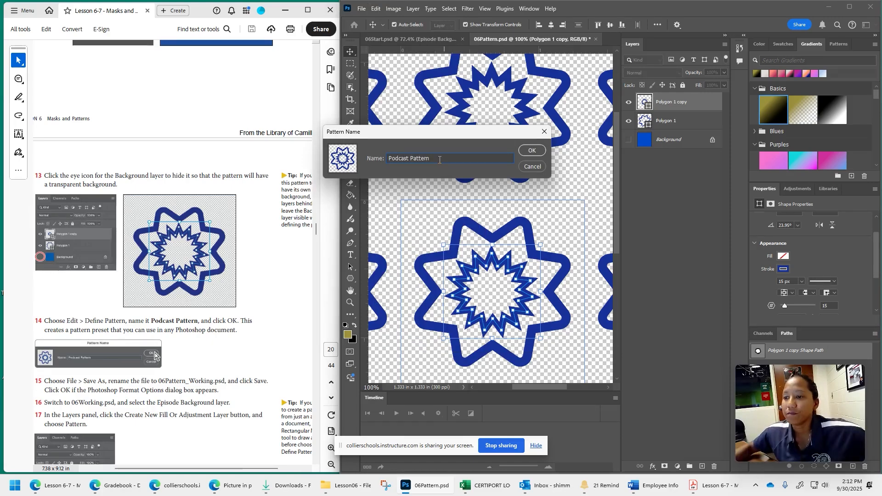
pyautogui.click(530, 152)
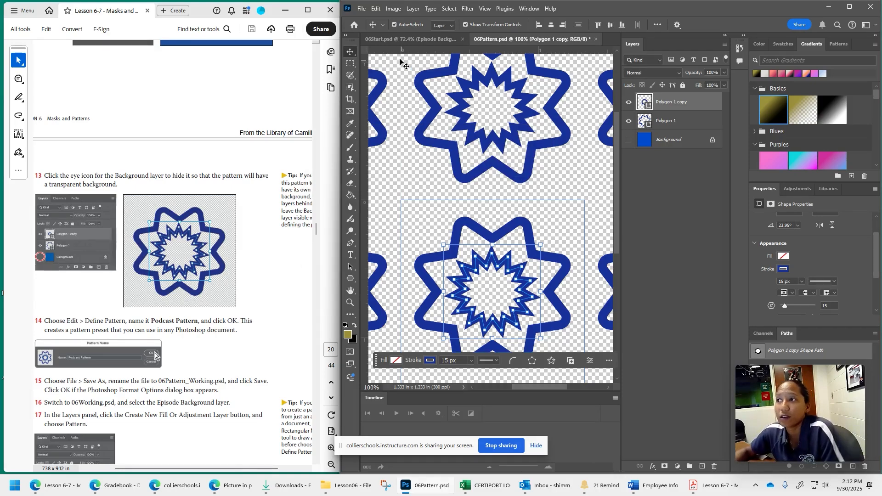
# - Save the pattern document as 06Pattern_Working.psd in Downloads with Maximize Compatibility enabled
pyautogui.scroll(-1, 213, 391)
pyautogui.scroll(-2, 214, 391)
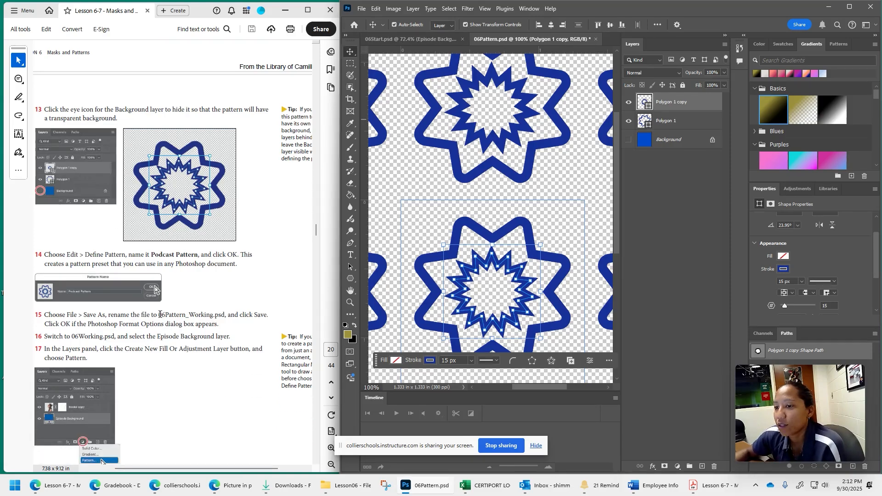
pyautogui.moveTo(159, 316); pyautogui.dragTo(226, 315)
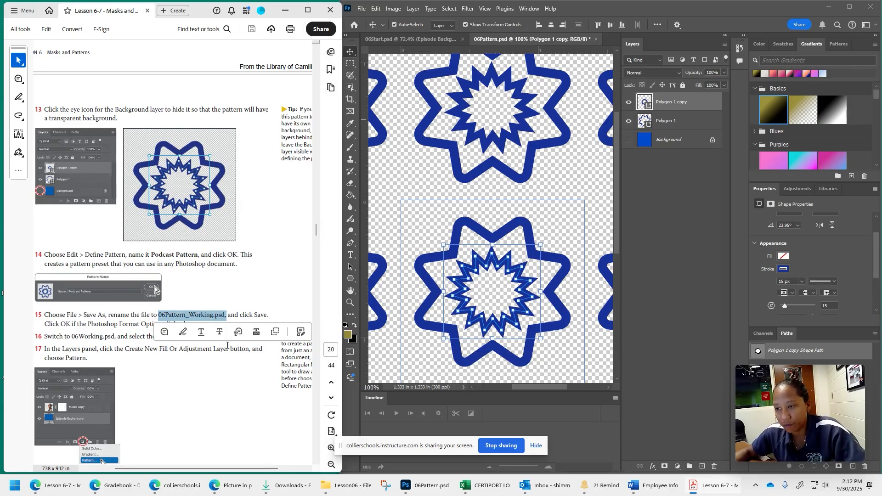
pyautogui.hotkey('ctrl', 'c')
pyautogui.click(362, 8)
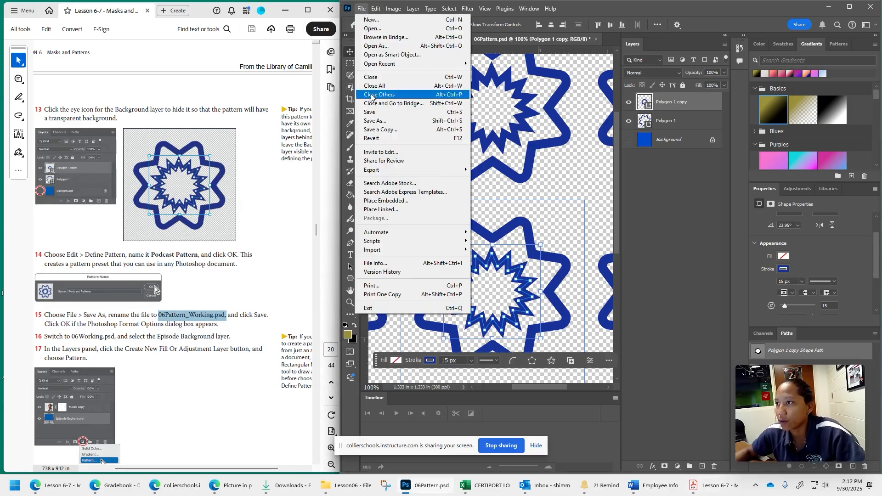
pyautogui.click(375, 120)
pyautogui.hotkey('ctrl', 'v')
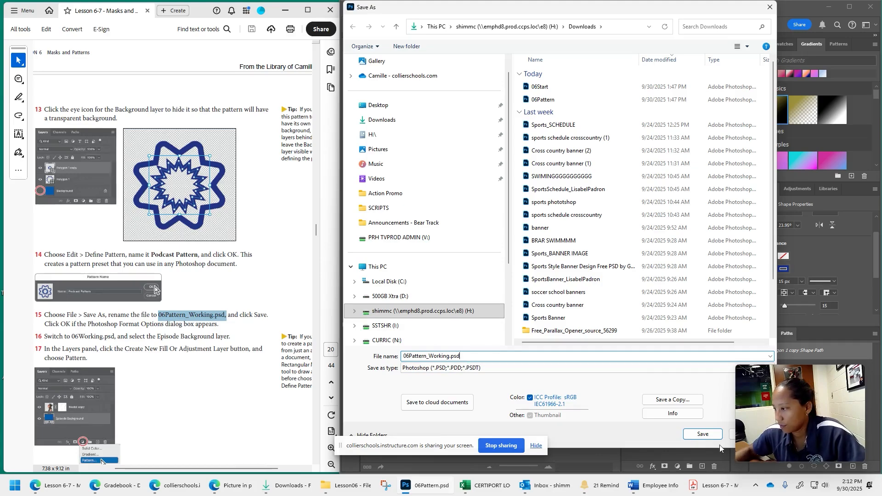
pyautogui.click(702, 434)
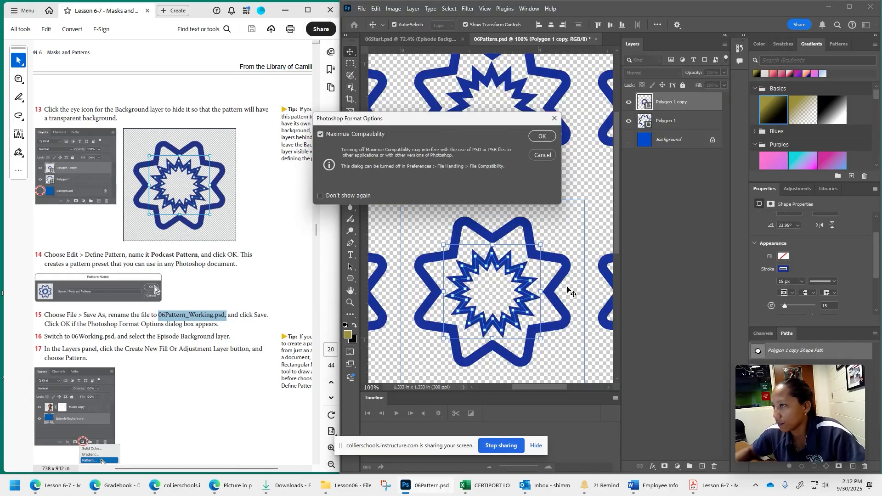
pyautogui.click(543, 135)
# - Add a Pattern fill layer above the Episode Background layer in 06Start.psd
pyautogui.scroll(-1, 231, 407)
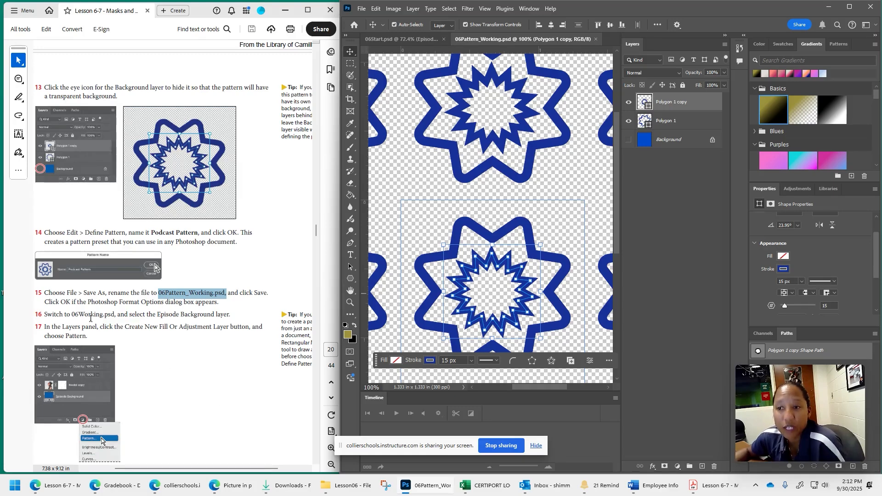
pyautogui.click(401, 39)
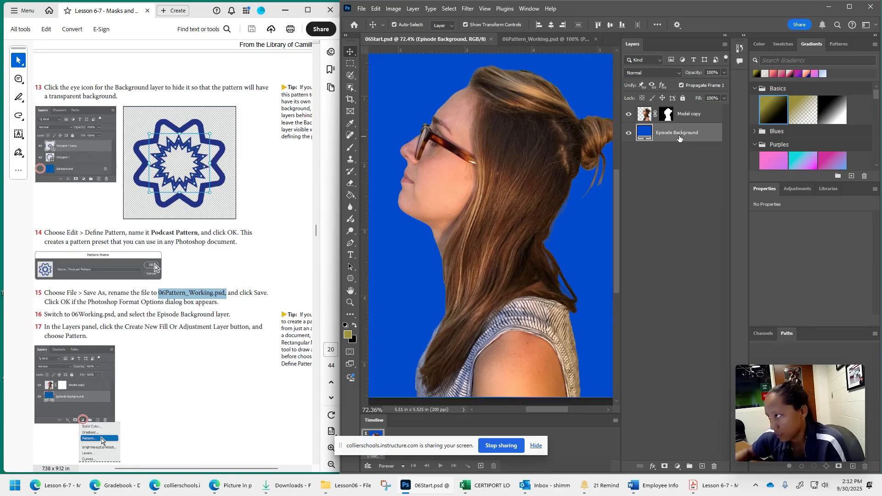
pyautogui.scroll(-2, 193, 350)
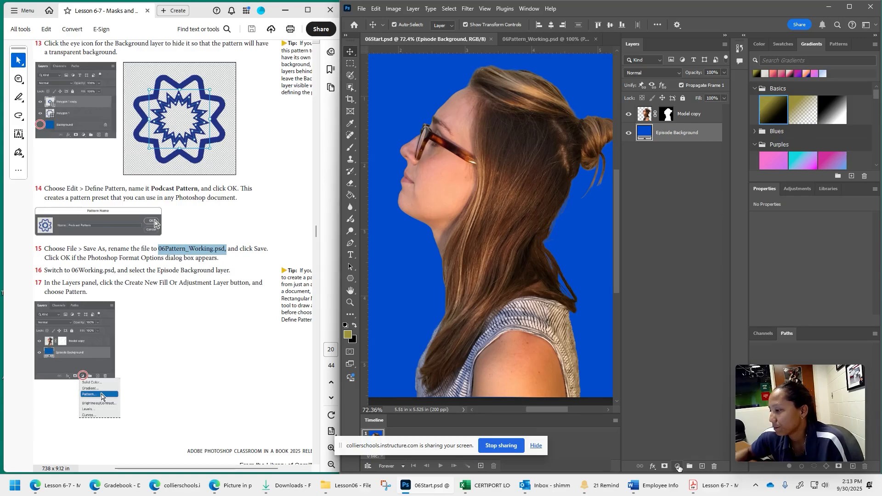
pyautogui.click(678, 466)
pyautogui.click(705, 321)
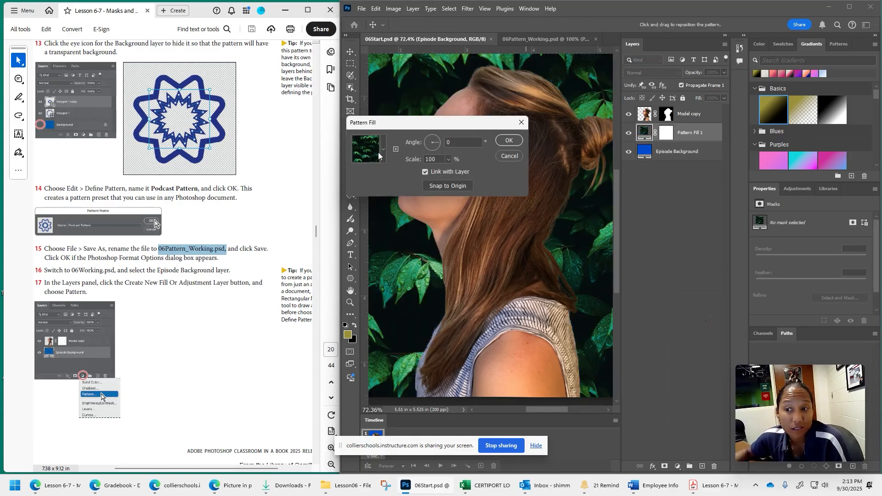
# - Choose the blue two-star design as the pattern for the new fill layer
pyautogui.scroll(-8, 98, 167)
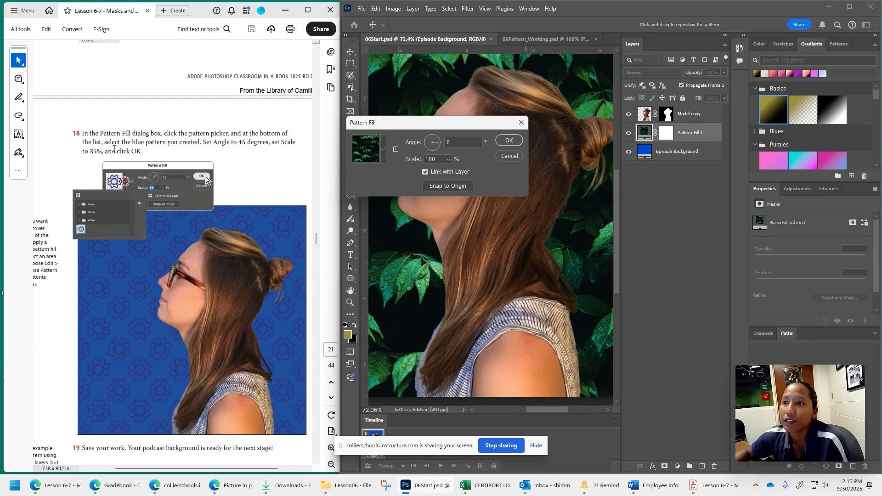
pyautogui.click(383, 152)
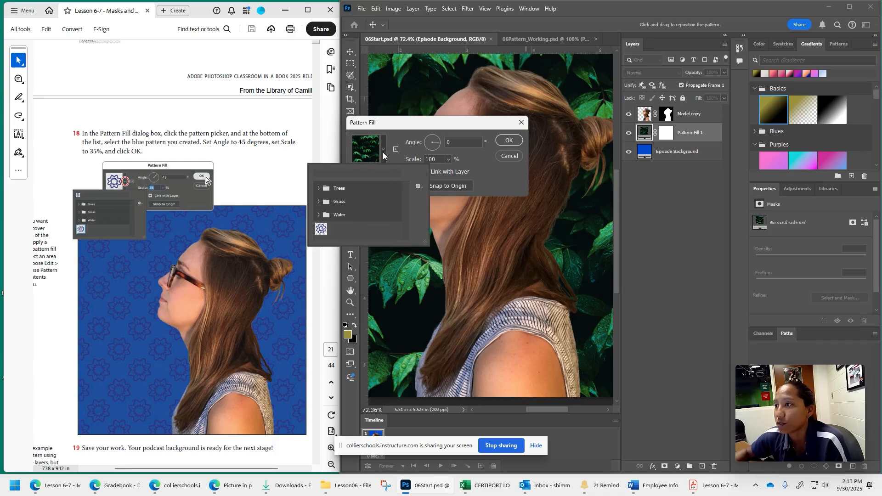
pyautogui.click(322, 230)
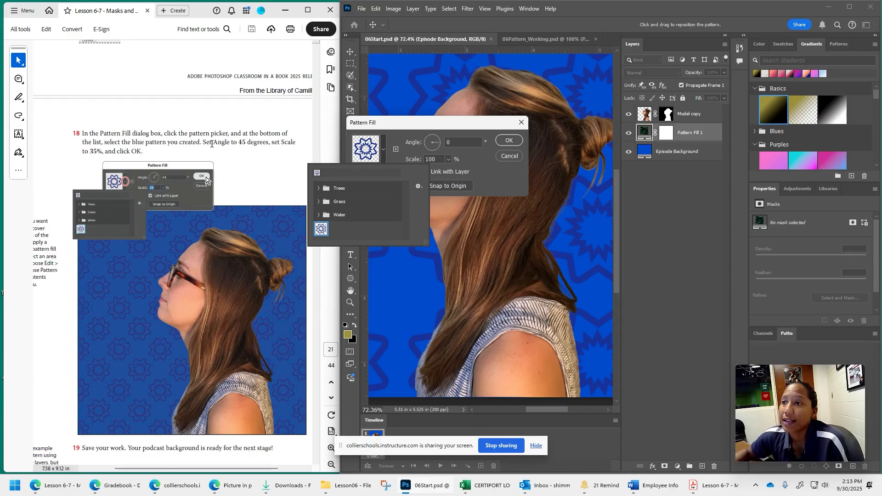
# - Set the pattern fill's angle to 45 degrees and its scale to 35%, and apply it
pyautogui.click(453, 143)
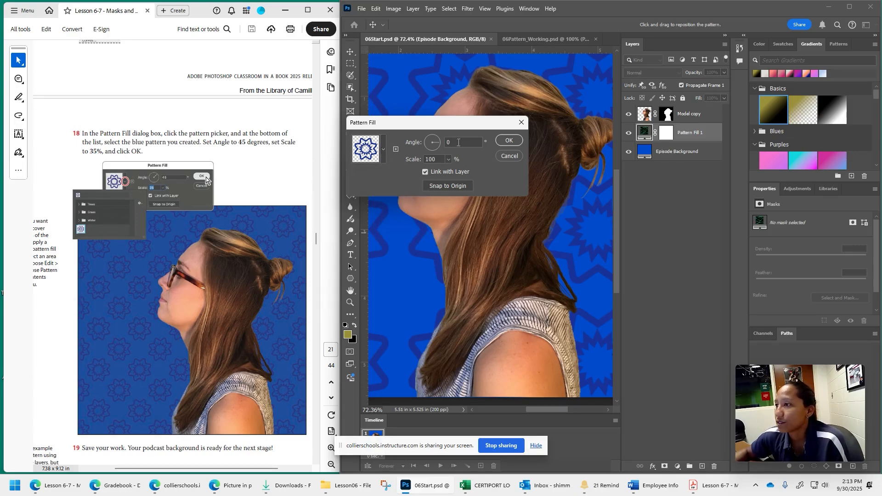
pyautogui.moveTo(453, 143); pyautogui.dragTo(445, 143)
pyautogui.write('5')
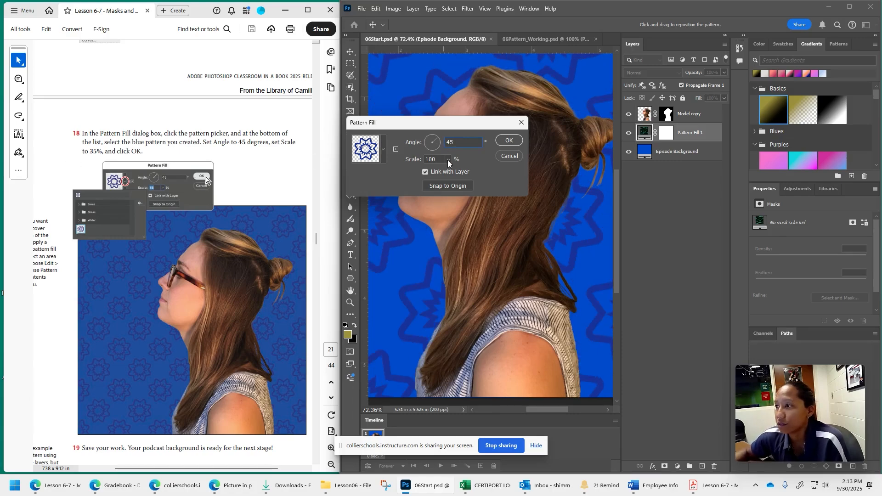
pyautogui.press('Tab')
pyautogui.write('35')
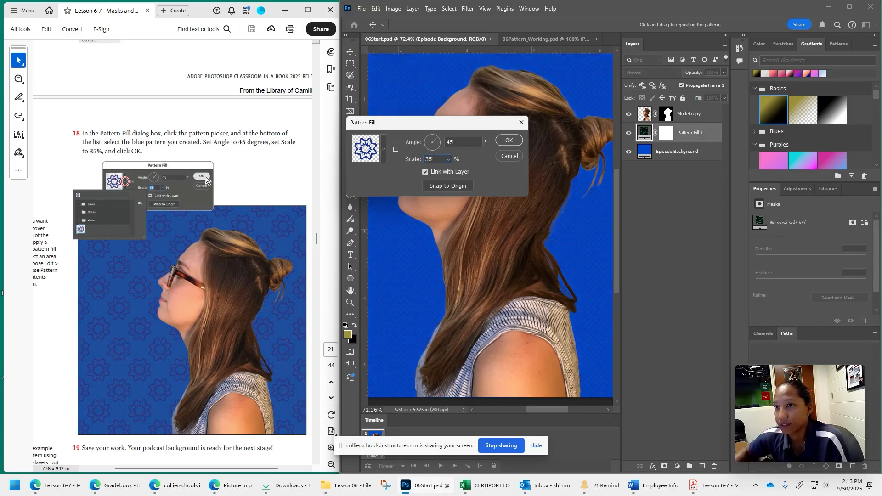
pyautogui.click(508, 140)
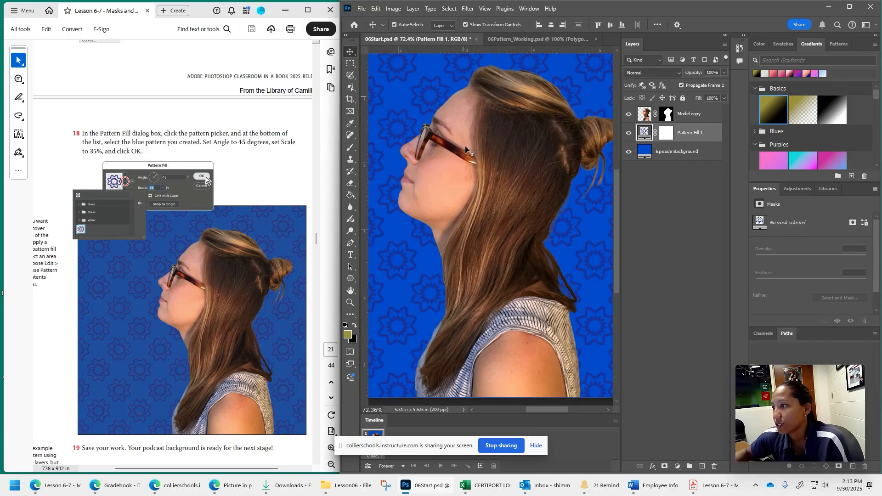
# - Examine the patterned background behind the model and compare it with the lesson's final instructions
pyautogui.scroll(3, 506, 207)
pyautogui.scroll(-3, 580, 252)
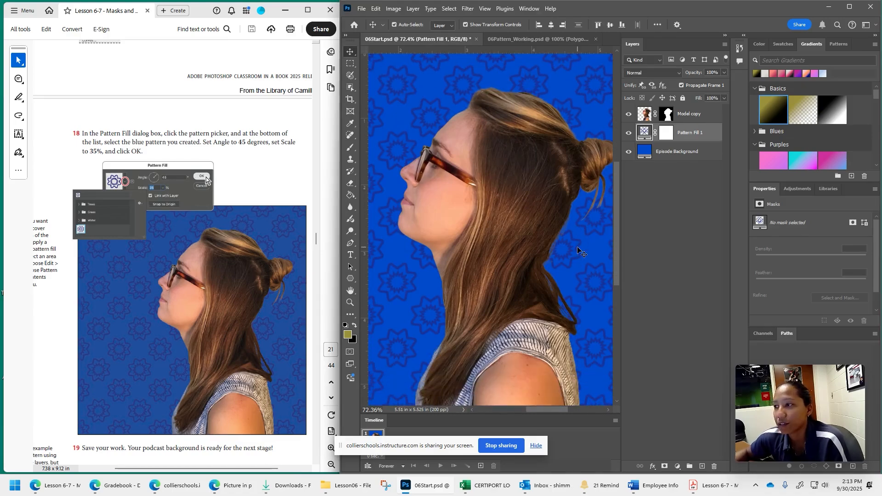
pyautogui.scroll(-4, 235, 247)
pyautogui.scroll(-1, 234, 247)
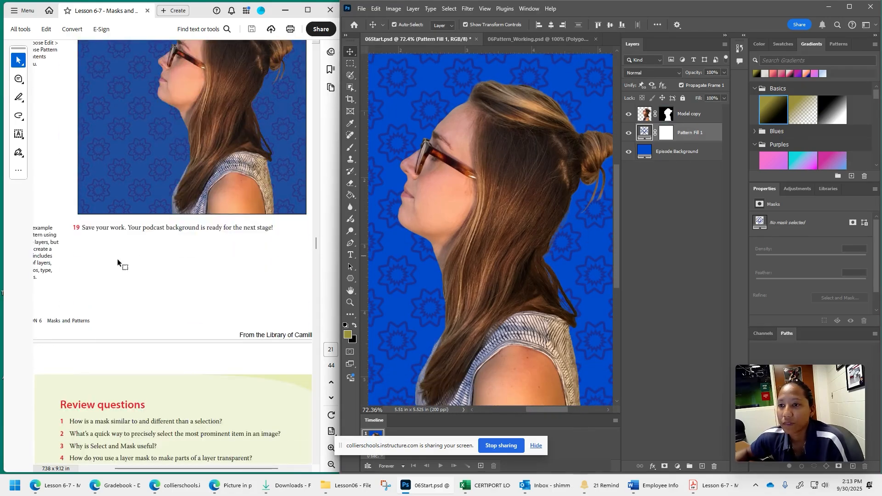
pyautogui.scroll(-9, 248, 276)
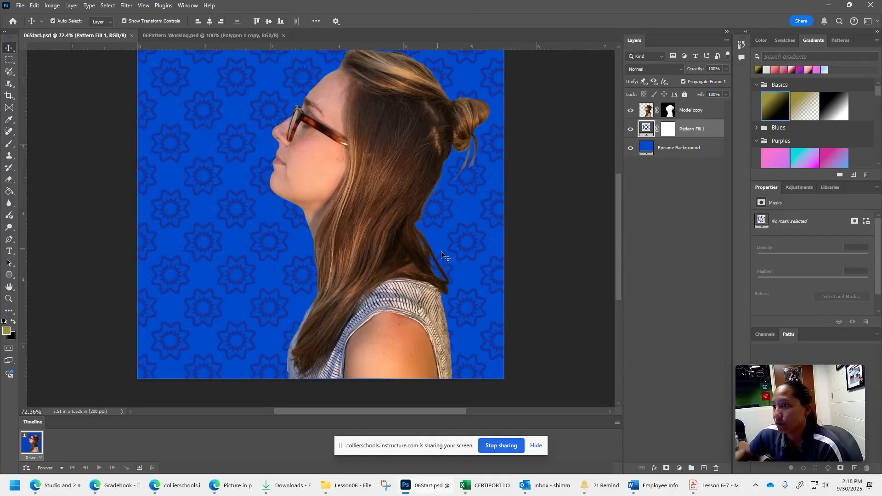
pyautogui.scroll(3, 506, 284)
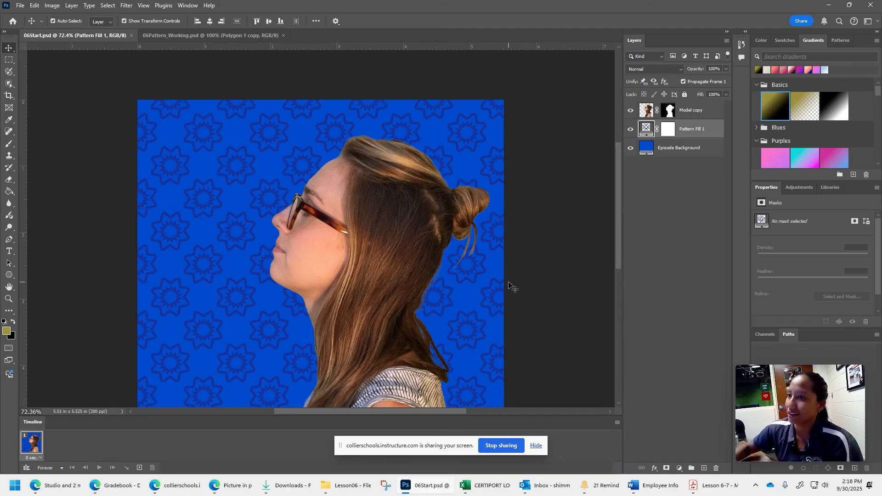
pyautogui.scroll(-6, 509, 285)
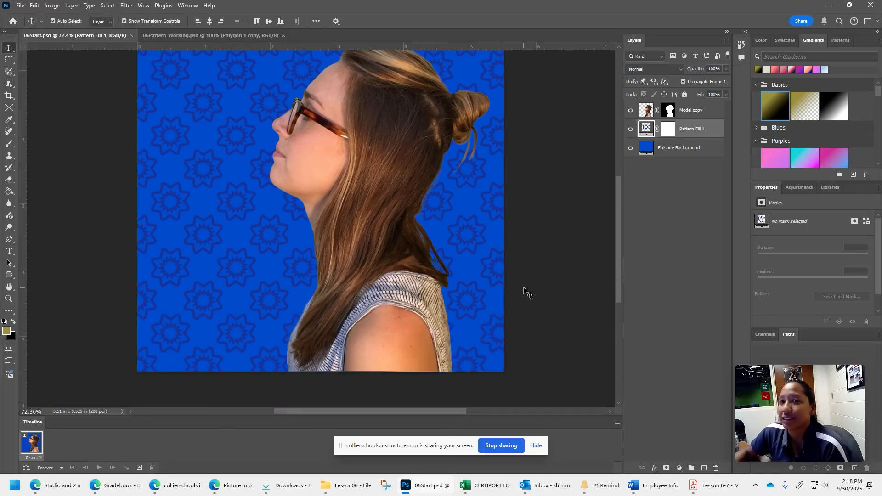
pyautogui.scroll(2, 528, 292)
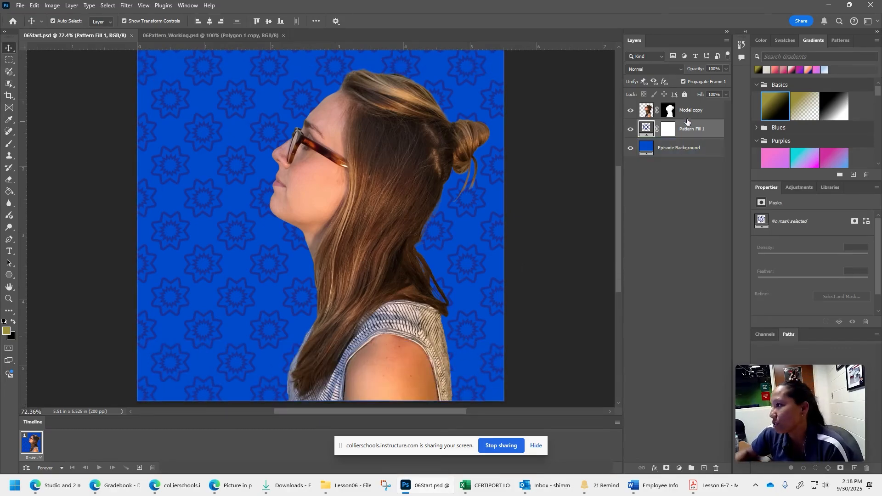
# - Set the number of sides of the large star on the Polygon 1 layer in 06Pattern_Working.psd to 3
pyautogui.click(204, 35)
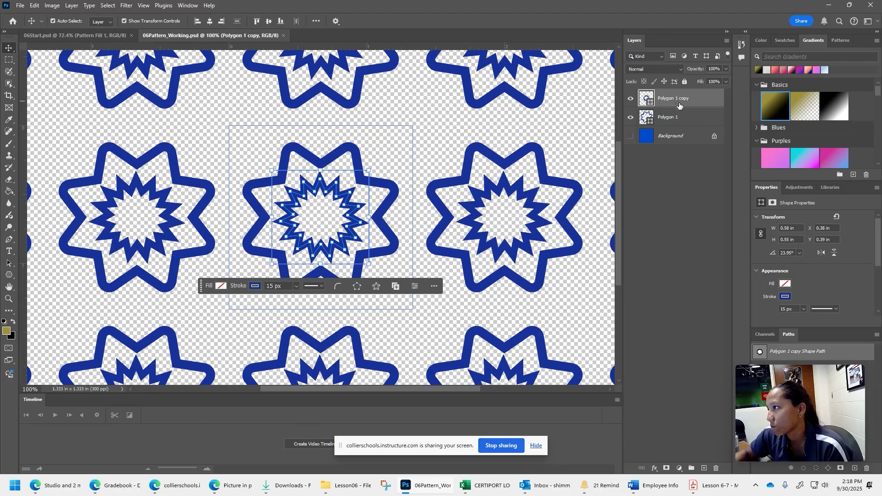
pyautogui.click(680, 117)
pyautogui.scroll(-3, 825, 257)
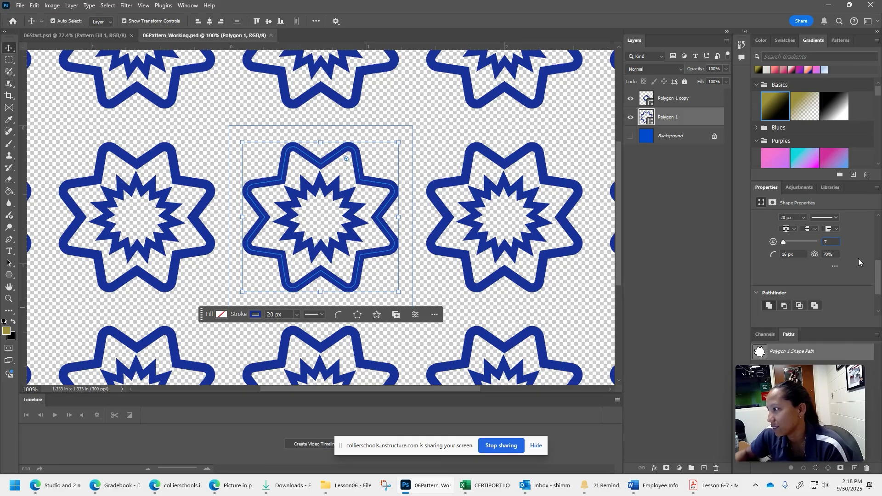
pyautogui.click(830, 242)
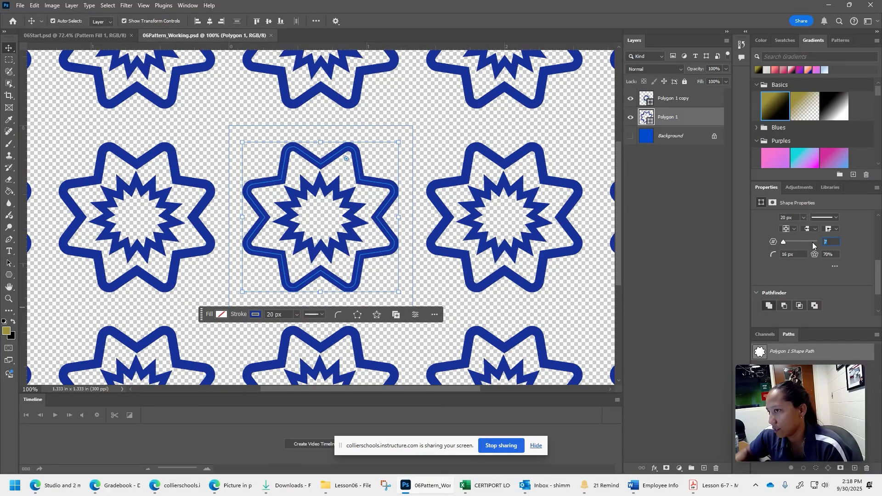
pyautogui.write('3')
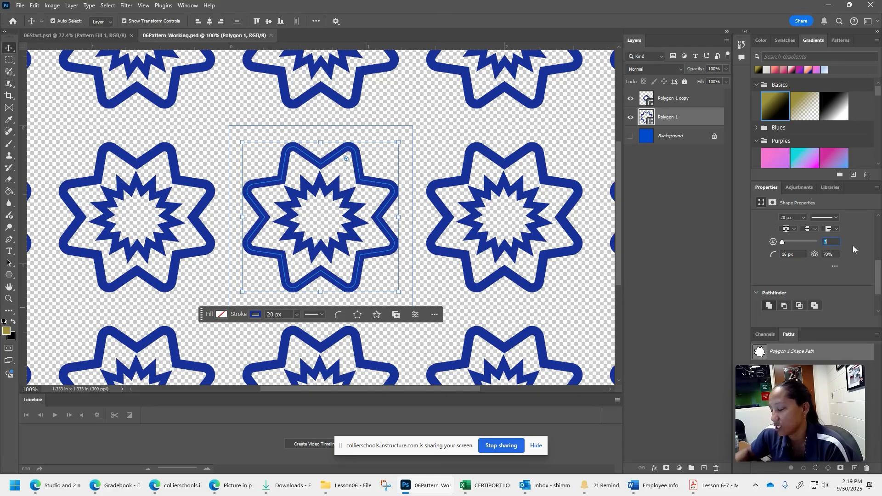
pyautogui.press('Return')
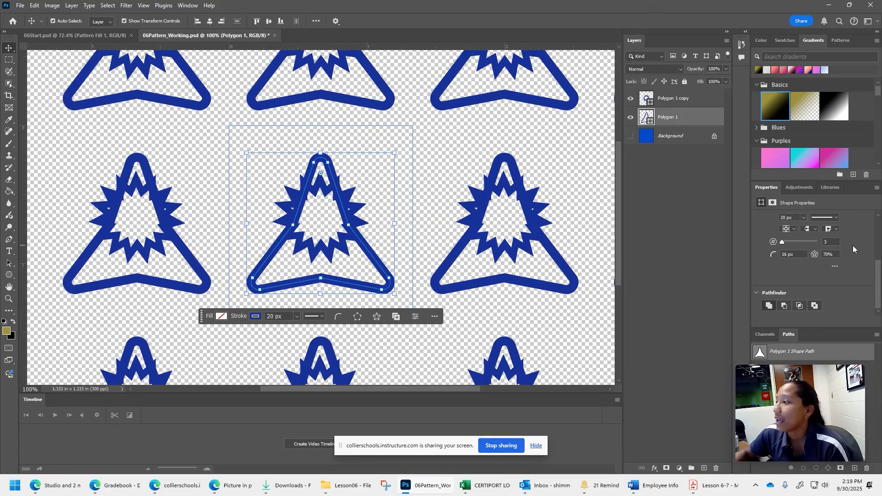
# - Set the small star on the Polygon 1 copy layer to 10 sides and move it down toward the base of the three-pointed star
pyautogui.click(678, 102)
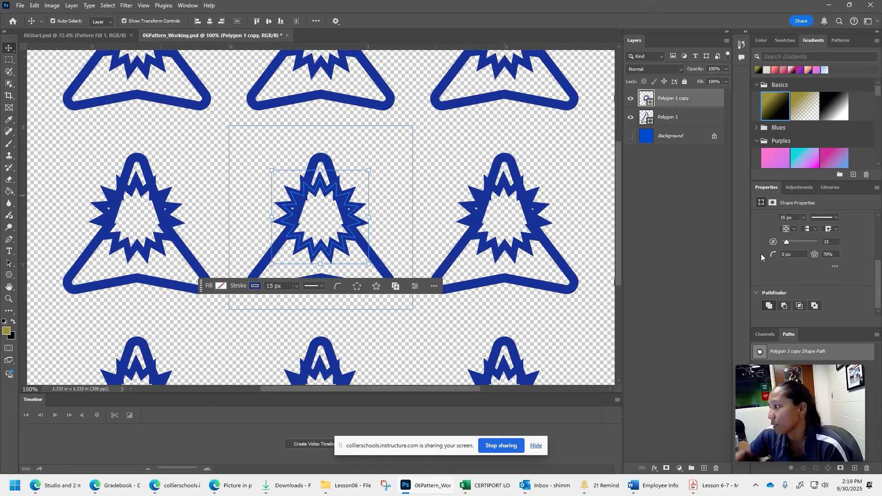
pyautogui.click(833, 244)
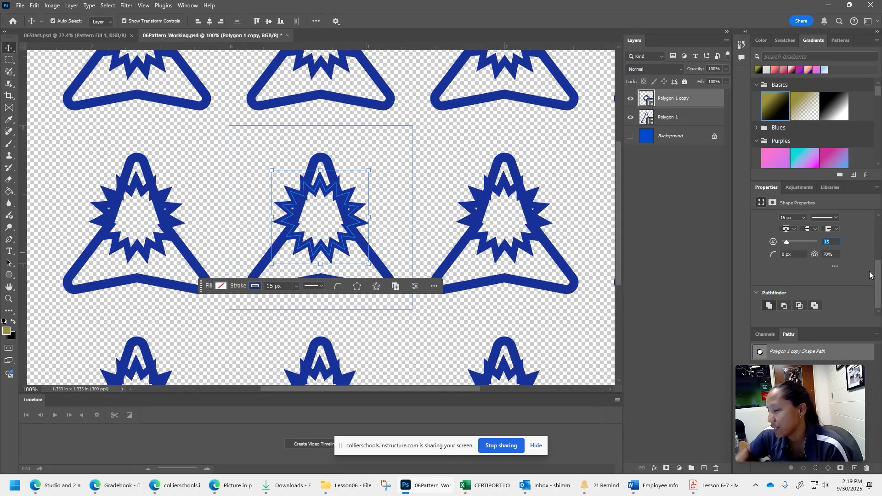
pyautogui.press('Return')
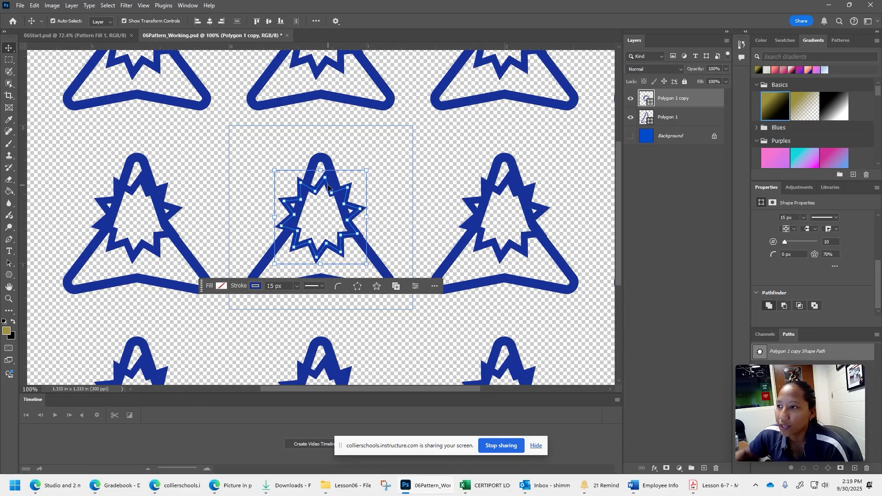
pyautogui.moveTo(328, 186); pyautogui.dragTo(326, 213)
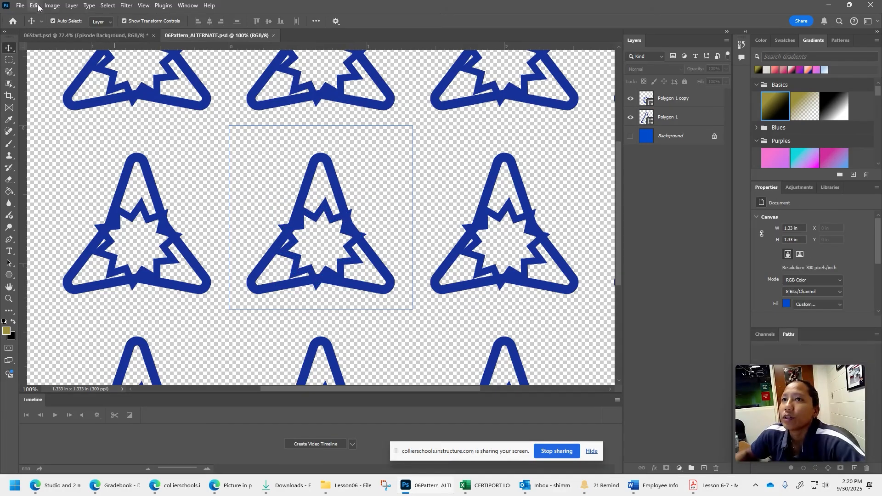
# - Define the alternate design as a pattern preset, keeping the suggested name 06Pattern_ALTERNATE.psd, and return to the 06Start.psd document
pyautogui.click(35, 5)
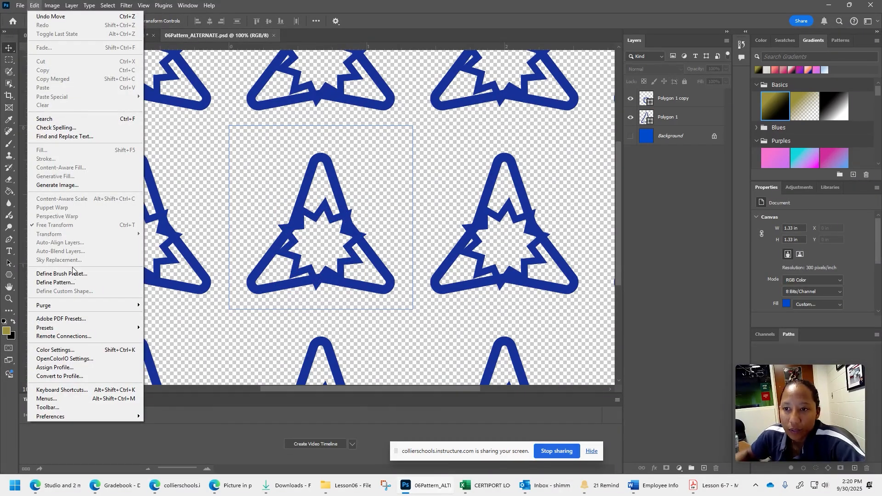
pyautogui.click(72, 282)
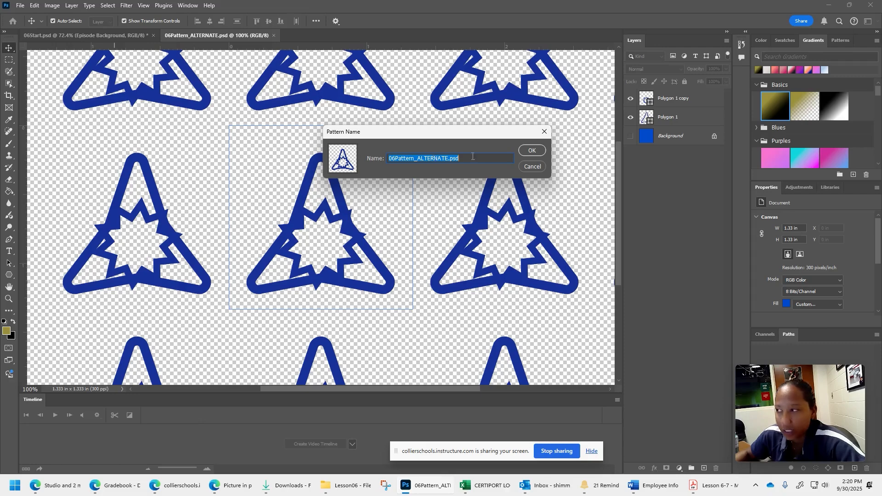
pyautogui.click(523, 152)
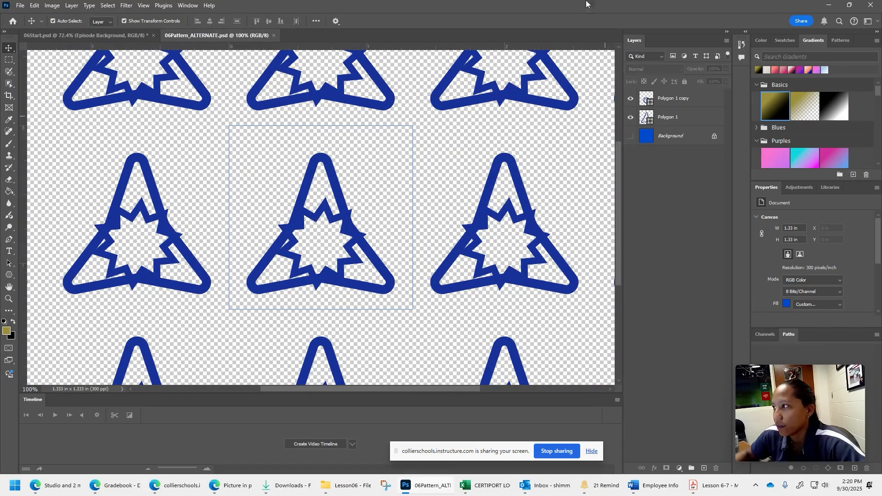
pyautogui.click(84, 36)
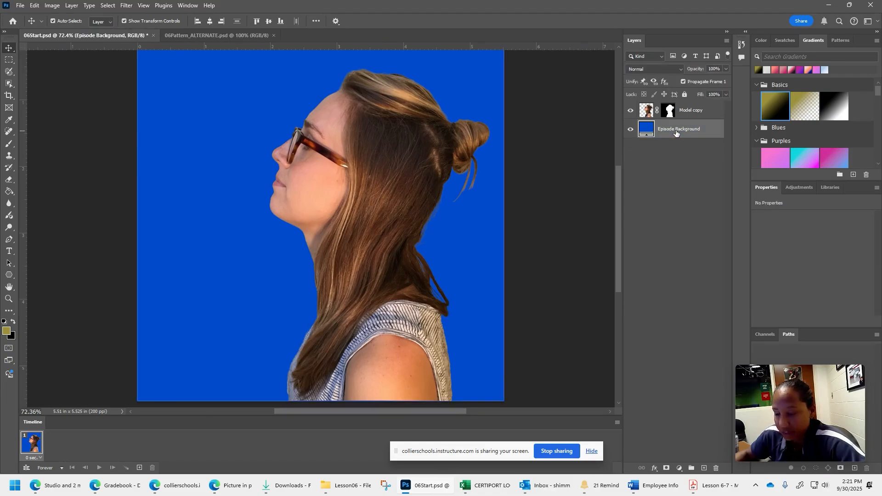
# - Add a pattern fill layer above Episode Background using the alternate three-pointed star pattern at 100% scale and 0° angle
pyautogui.click(679, 469)
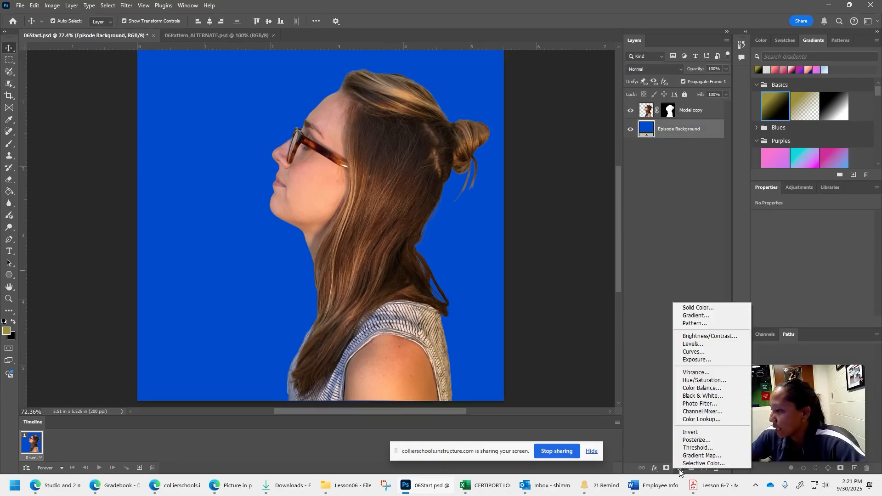
pyautogui.click(692, 324)
pyautogui.click(385, 150)
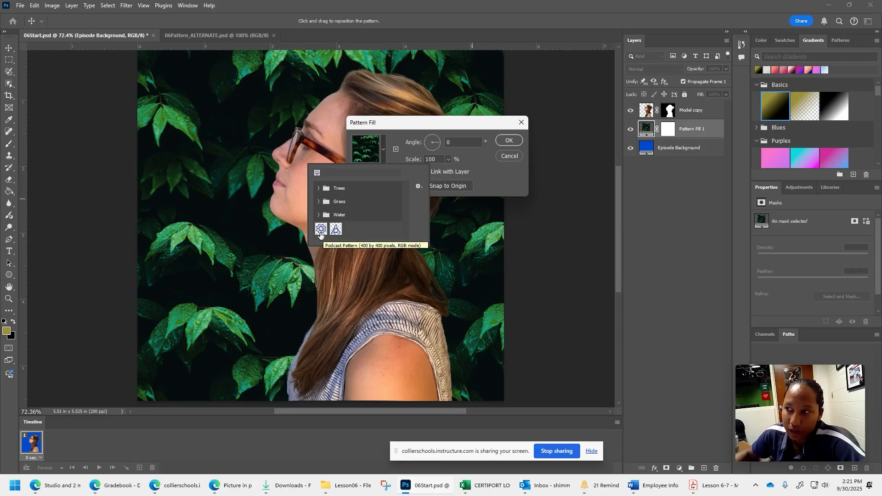
pyautogui.click(336, 230)
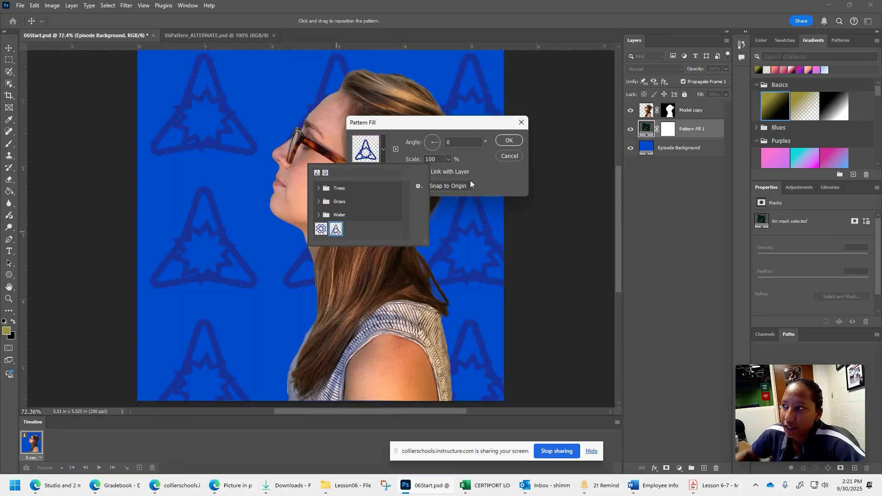
pyautogui.click(512, 142)
pyautogui.click(512, 142)
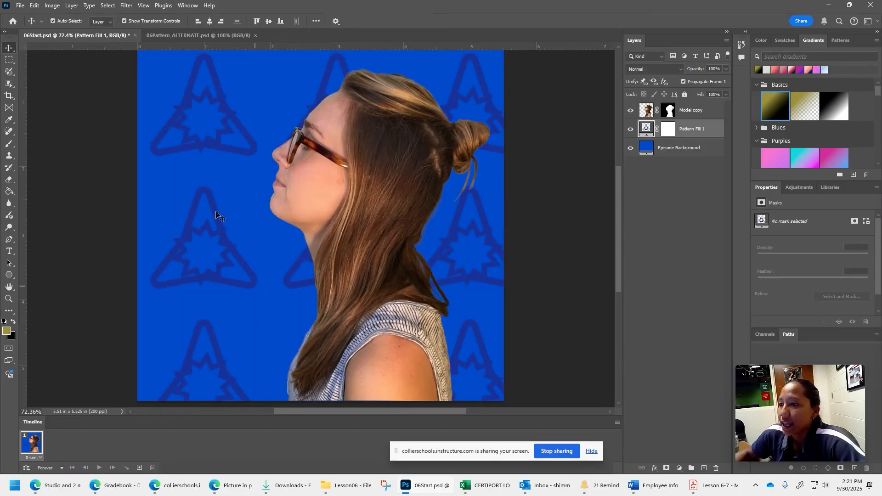
# - Add a Futura PT Demi text line reading "You and your partner's name" over the patterned background
pyautogui.click(9, 251)
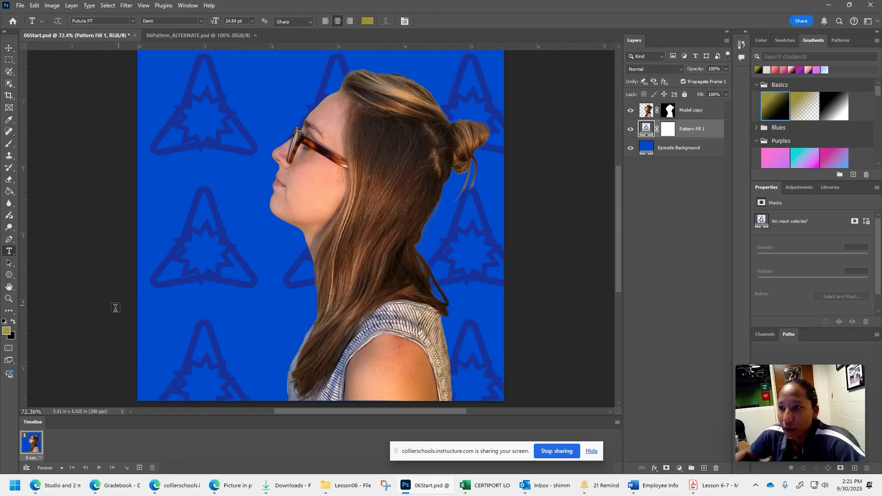
pyautogui.click(227, 315)
pyautogui.write('Sh')
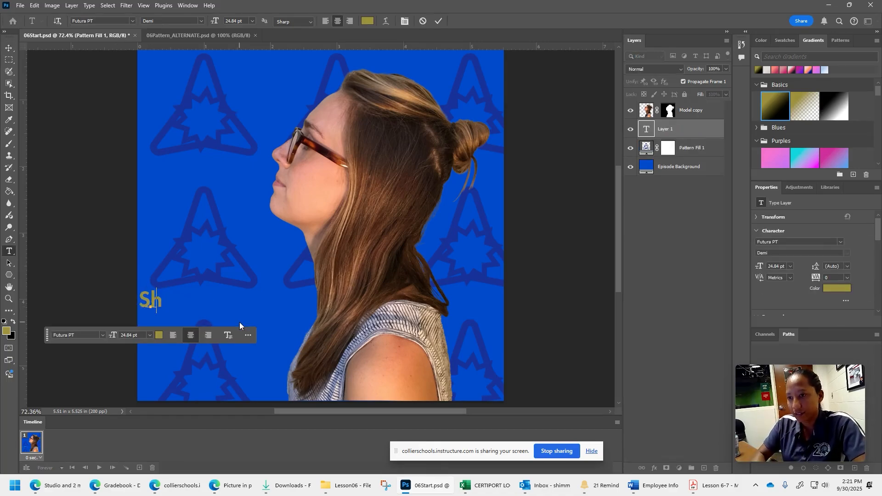
pyautogui.press('BackSpace')
pyautogui.press('BackSpace')
pyautogui.write('You and ')
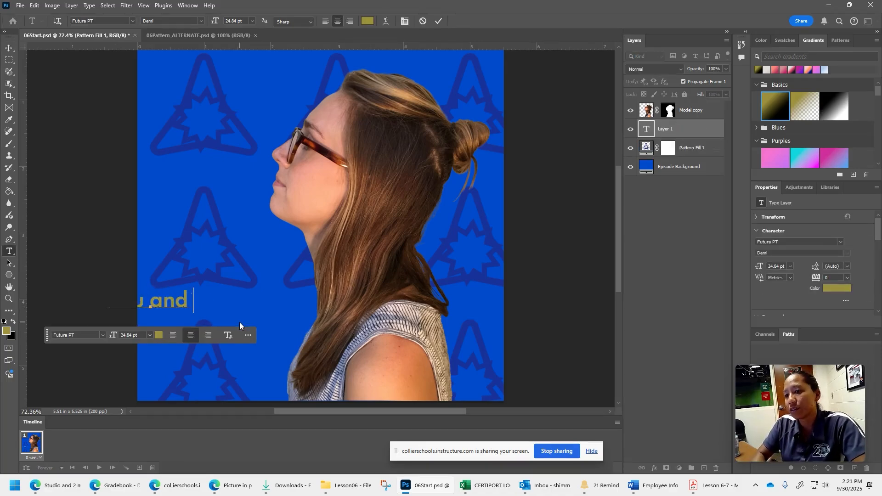
pyautogui.write("your partner's name")
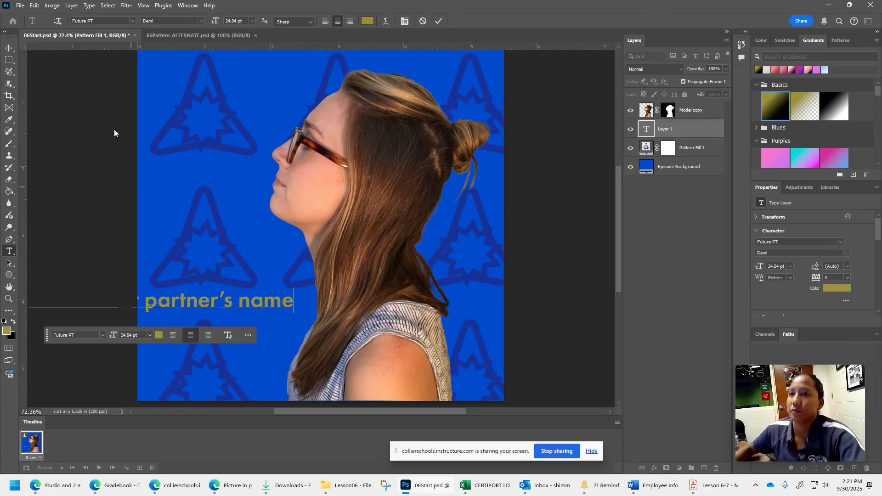
# - Move the text layer above Model copy and place the text across the model's hair, just above the shoulder
pyautogui.click(9, 47)
pyautogui.moveTo(228, 301); pyautogui.dragTo(377, 77)
pyautogui.moveTo(691, 129); pyautogui.dragTo(700, 101)
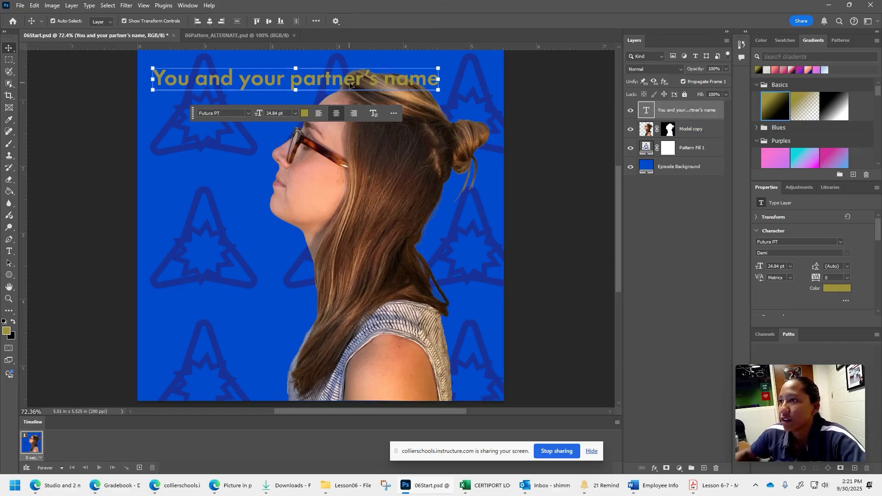
pyautogui.moveTo(349, 84); pyautogui.dragTo(385, 262)
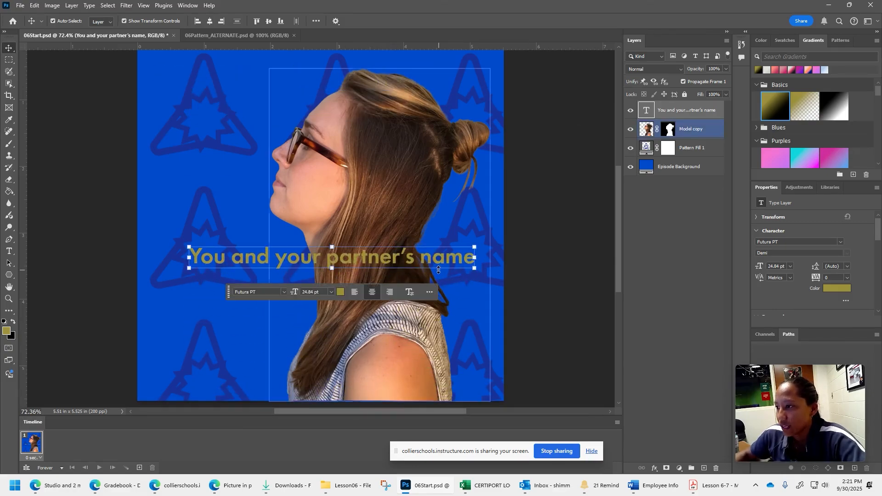
# - Enlarge the text line proportionally to about 105.7% and apply the transformation
pyautogui.moveTo(339, 247)
pyautogui.mouseDown()
pyautogui.moveTo(339, 233)
pyautogui.moveTo(339, 243)
pyautogui.mouseUp()
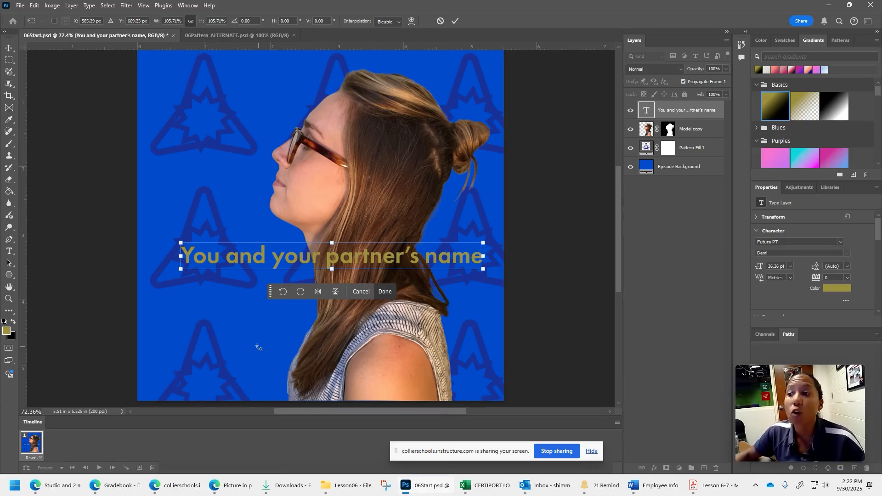
pyautogui.click(20, 5)
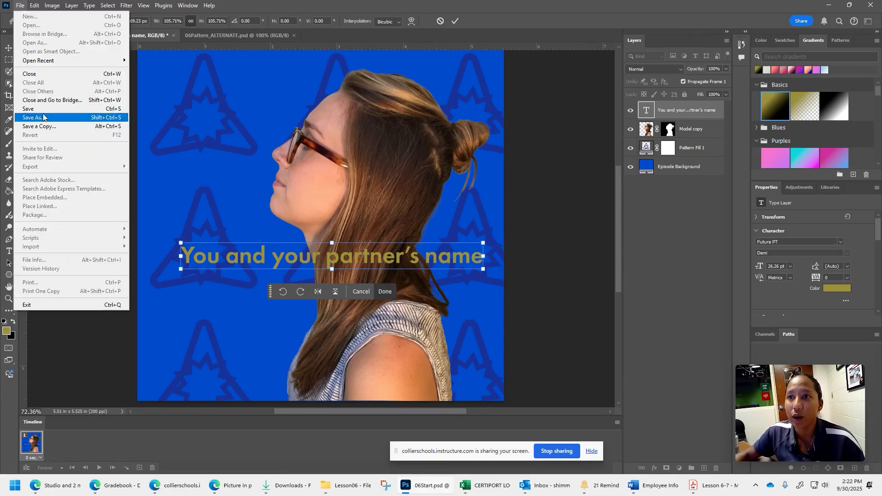
pyautogui.click(232, 201)
pyautogui.click(9, 48)
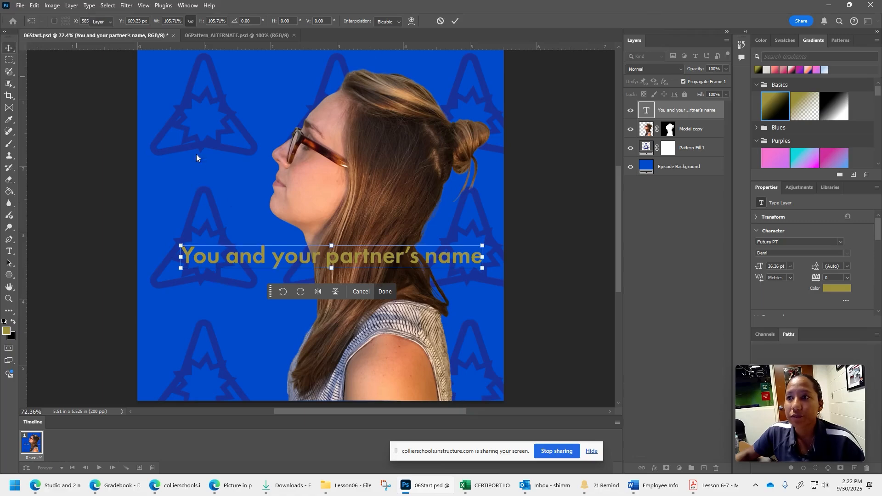
pyautogui.click(197, 155)
# - Open the Export As settings for the finished 06Start.psd composition
pyautogui.click(20, 6)
pyautogui.moveTo(40, 166)
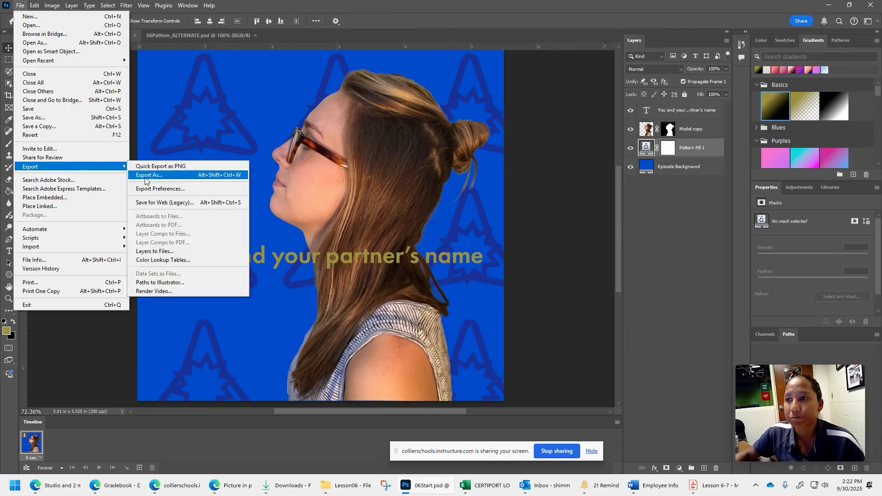
pyautogui.click(202, 175)
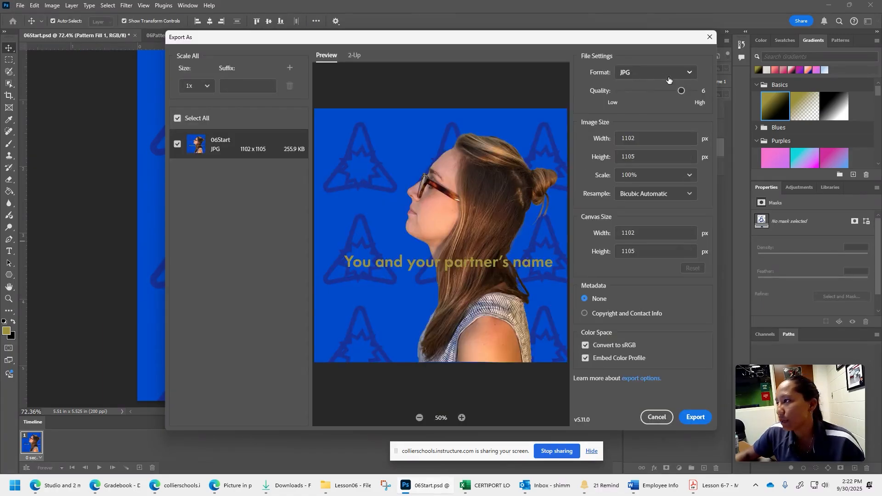